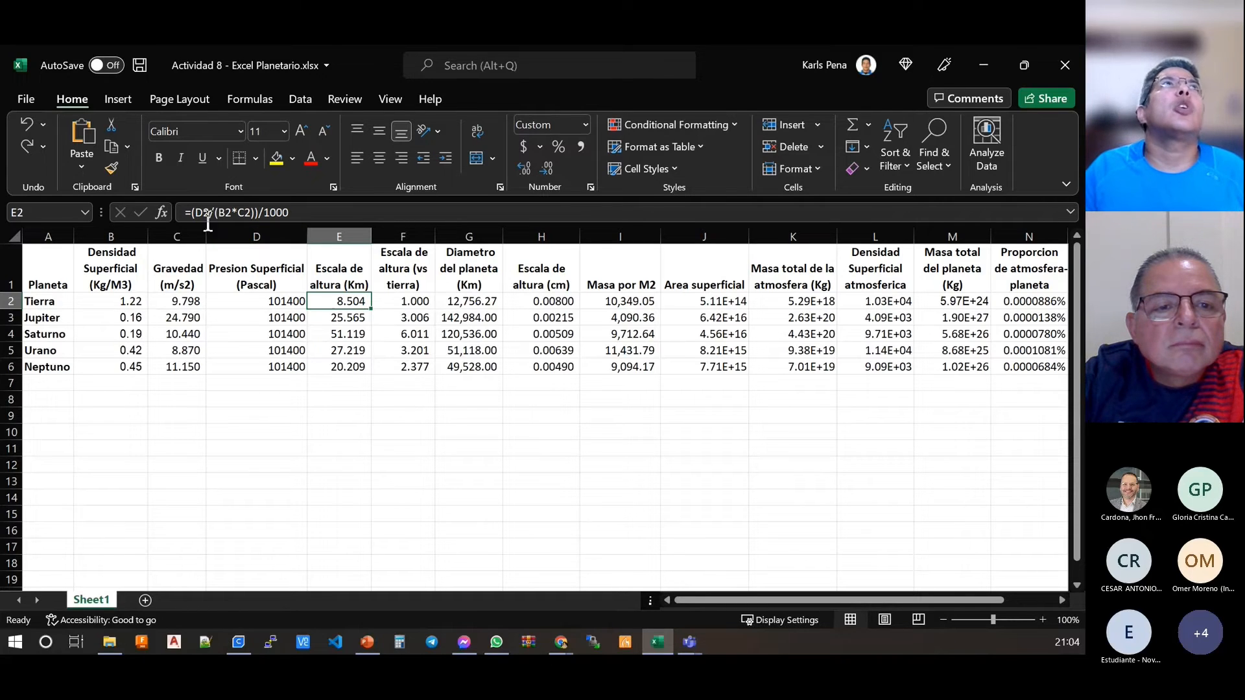
Step: Examine each part of the scale height formula in cell E2, including its references, parentheses and the division by 1000
{"action": "left_click", "coordinate": [267, 221]}
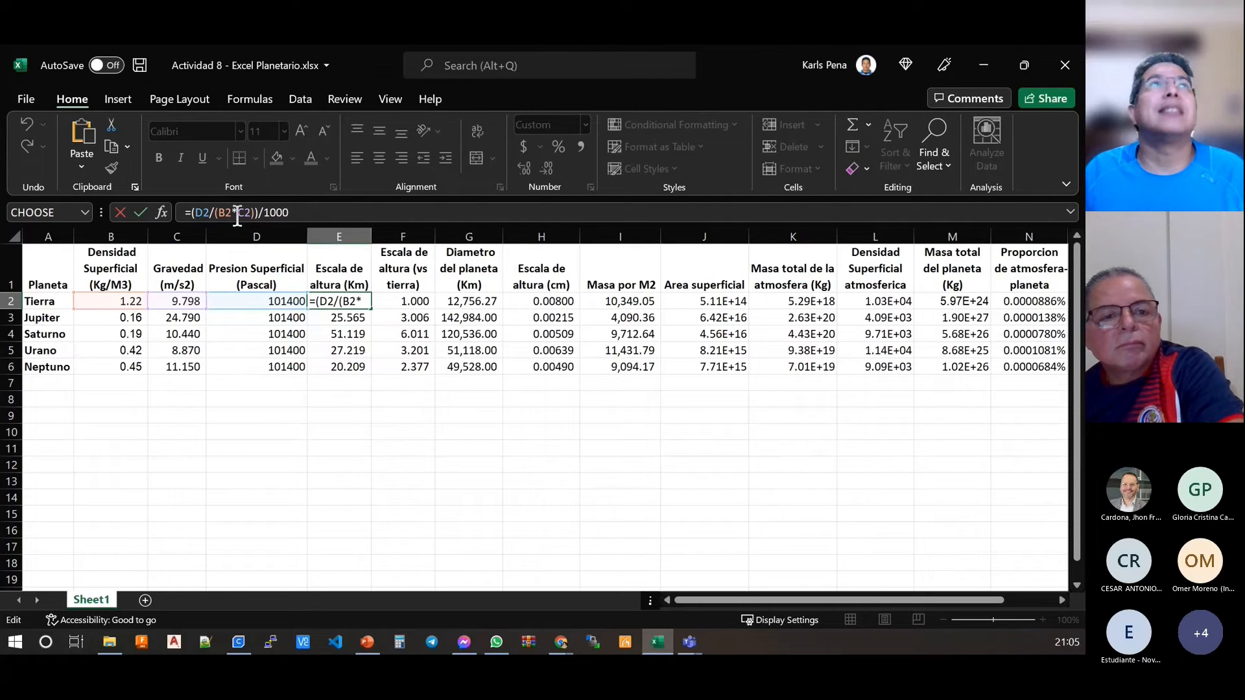
{"action": "left_click_drag", "start_coordinate": [190, 215], "coordinate": [184, 213]}
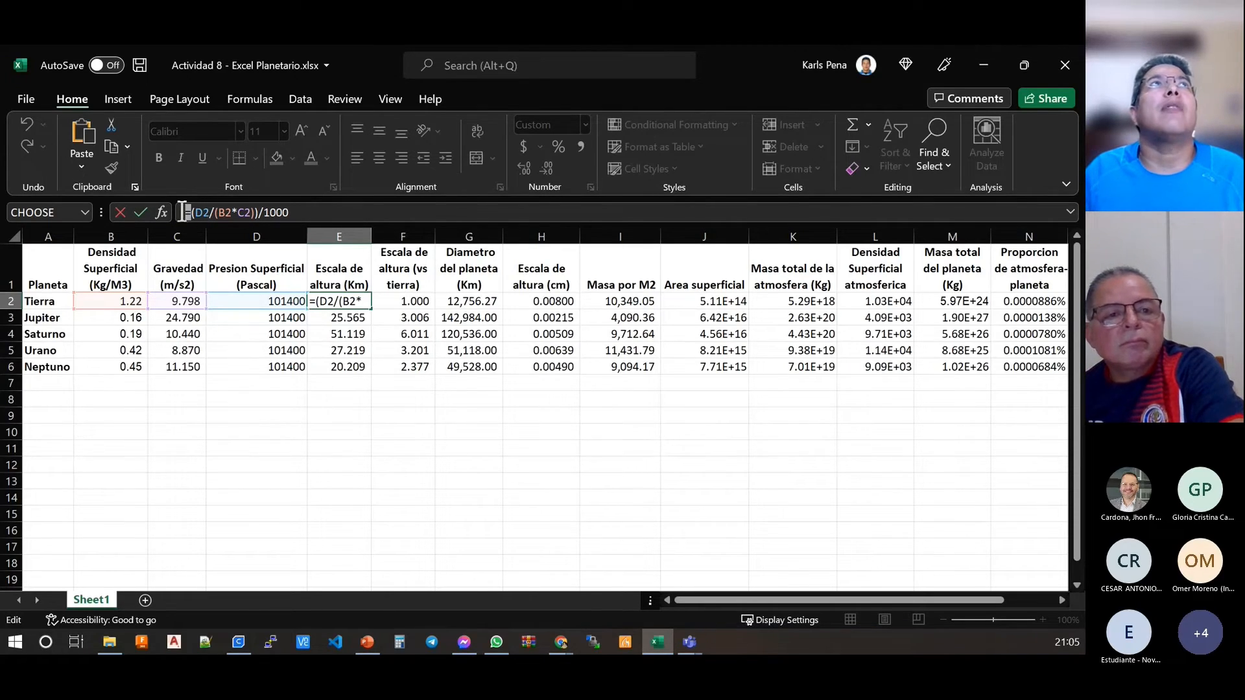
{"action": "left_click", "coordinate": [211, 211]}
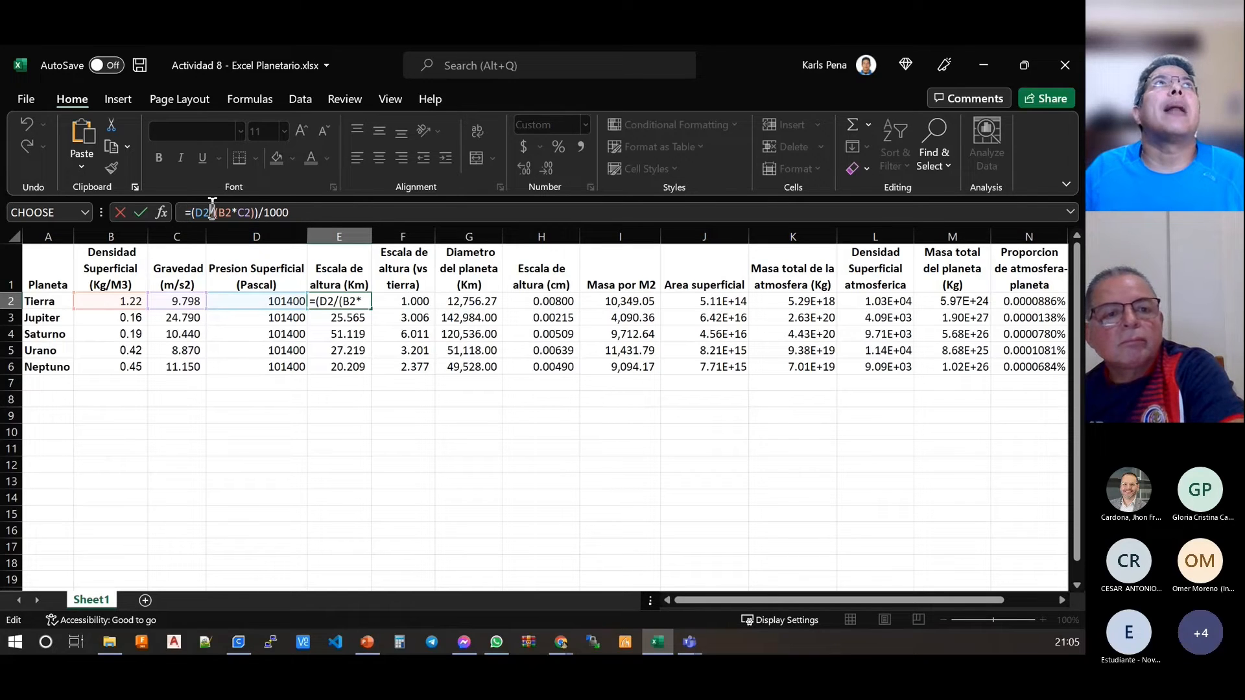
{"action": "left_click", "coordinate": [258, 213]}
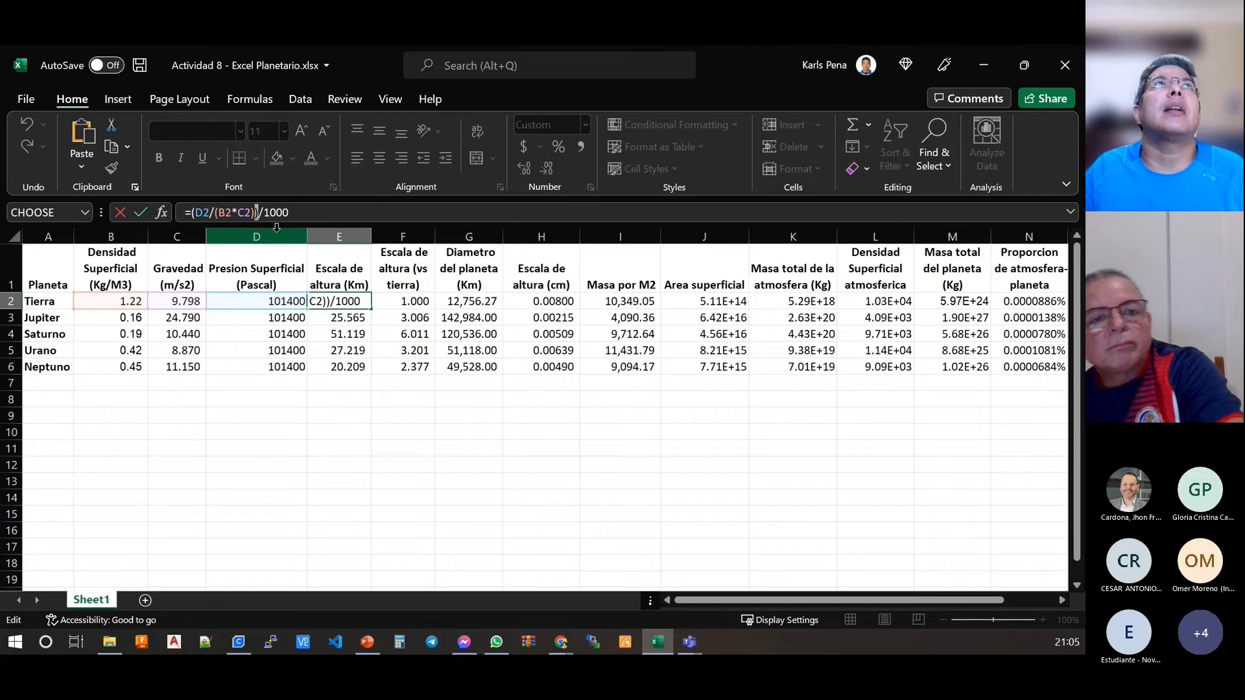
{"action": "double_click", "coordinate": [223, 212]}
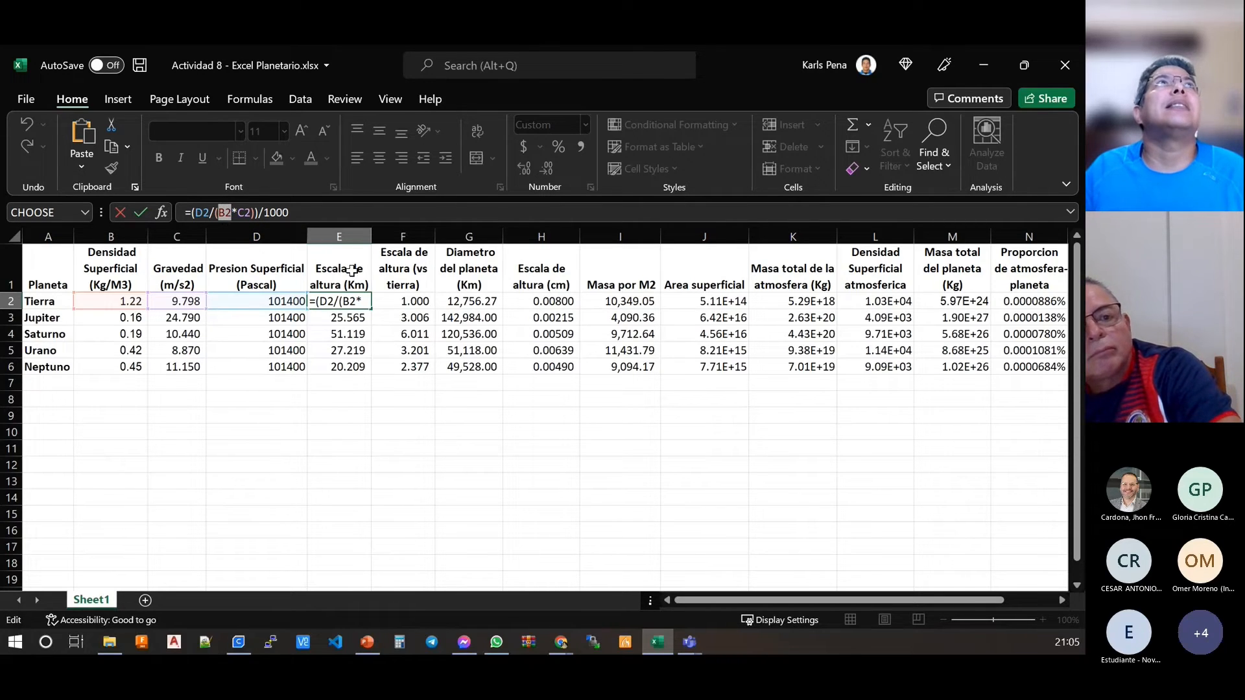
{"action": "left_click", "coordinate": [201, 219]}
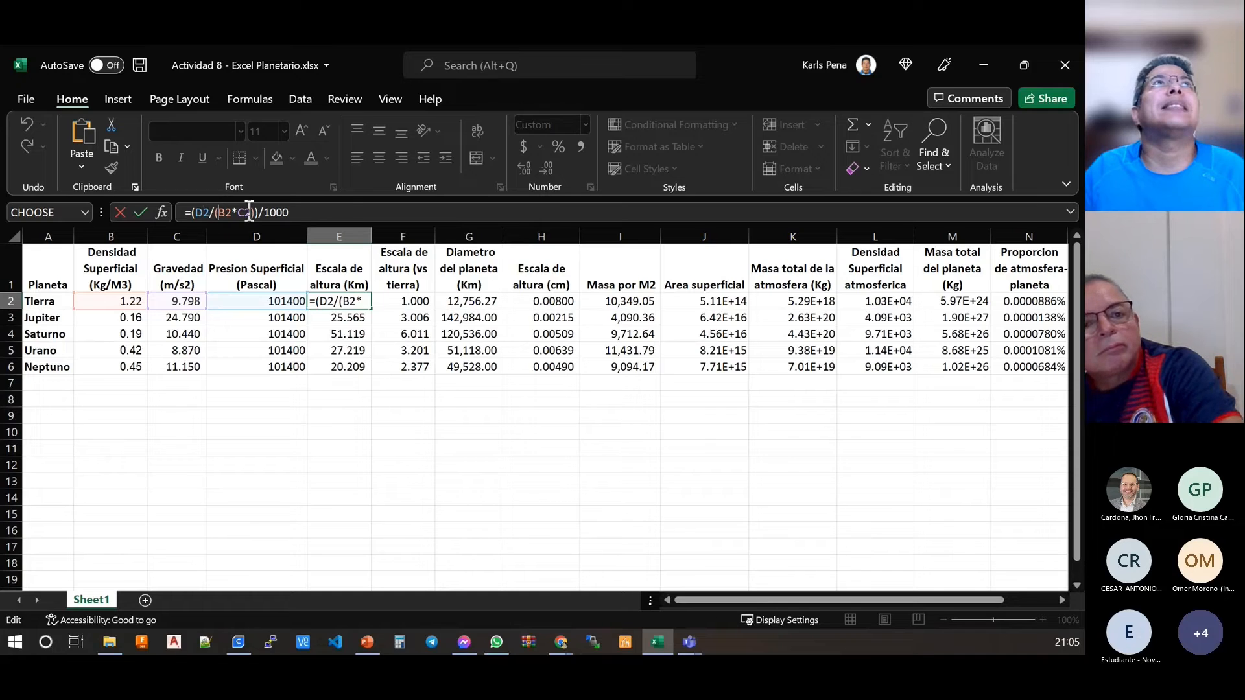
{"action": "left_click", "coordinate": [265, 215]}
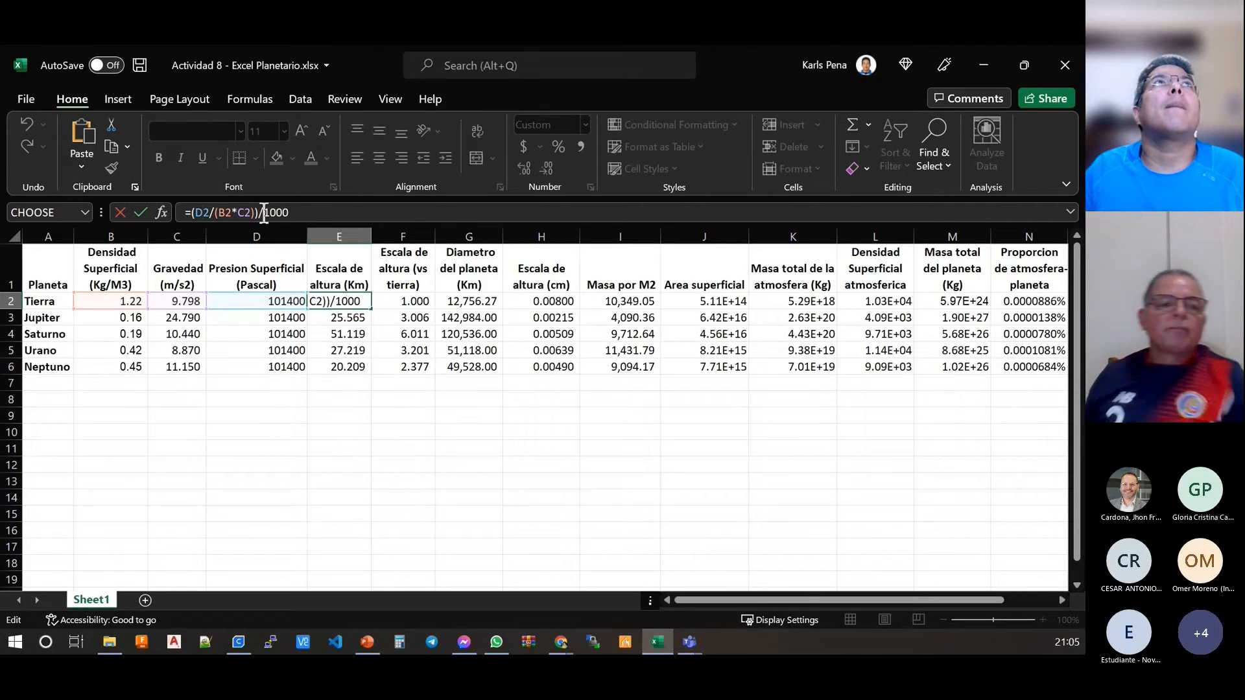
{"action": "double_click", "coordinate": [265, 212]}
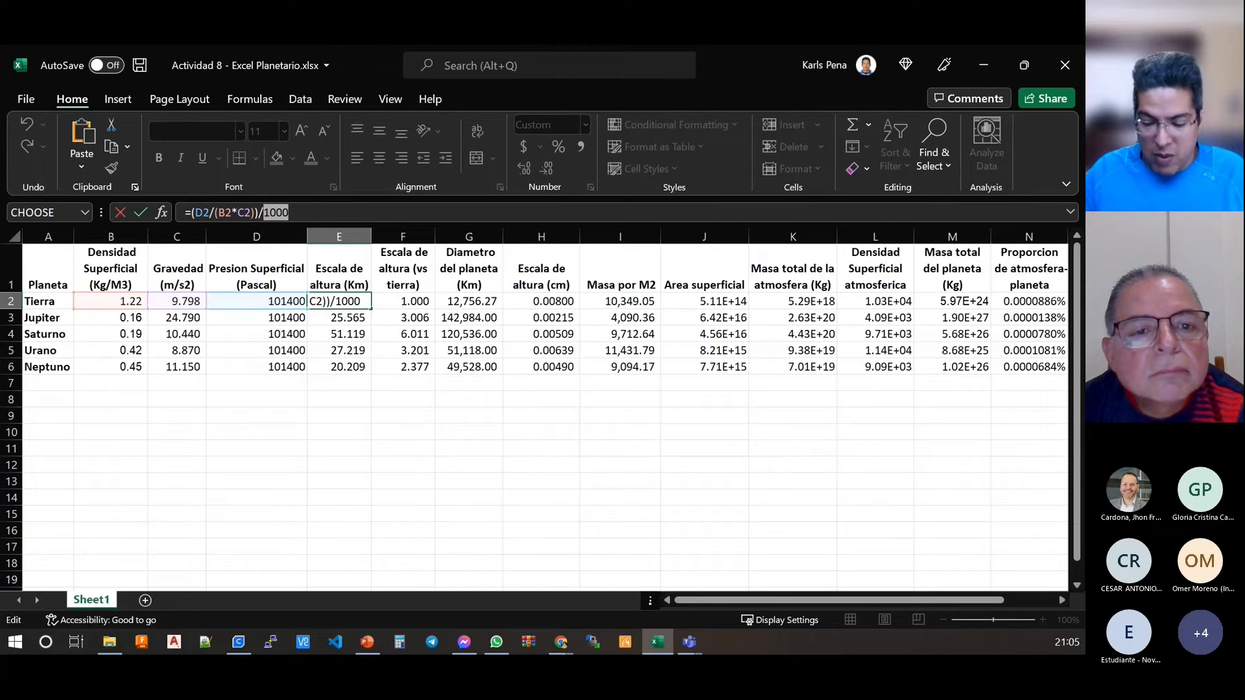
{"action": "key", "text": "Return"}
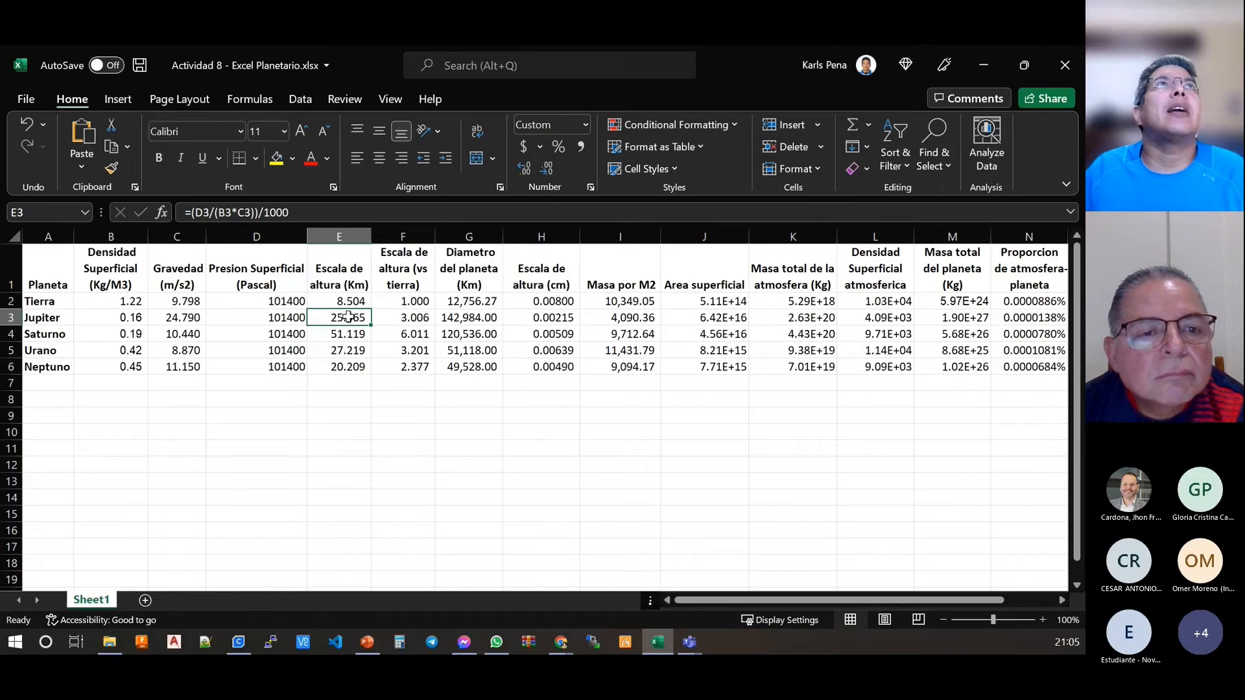
Step: Clear the scale heights in E3:E6 and refill them by copying the formula from E2 down to row 6
{"action": "left_click_drag", "start_coordinate": [348, 317], "coordinate": [353, 367]}
{"action": "key", "text": "Delete"}
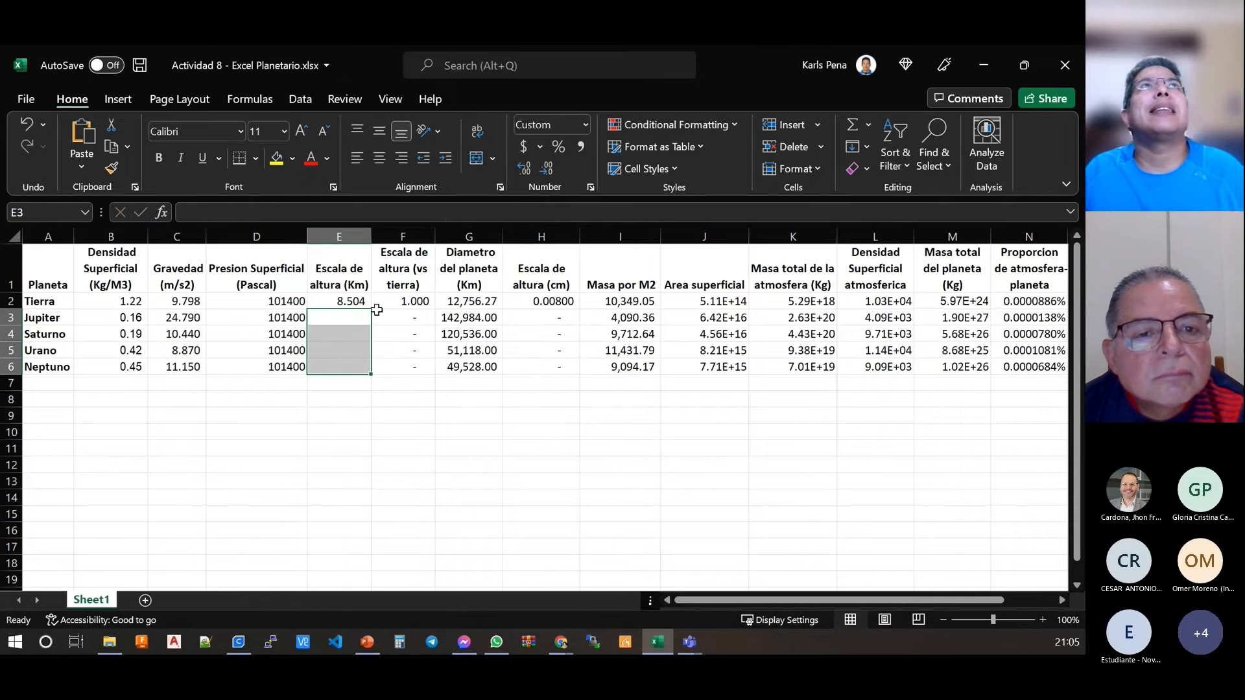
{"action": "left_click", "coordinate": [349, 299]}
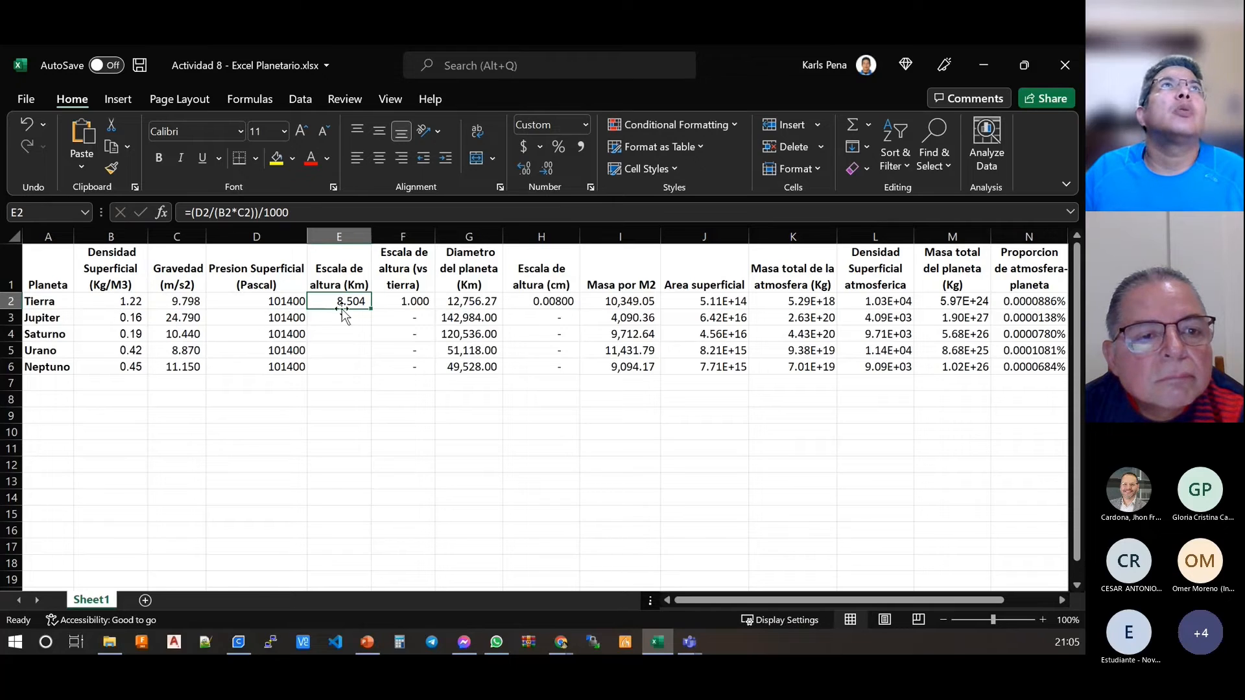
{"action": "left_click_drag", "start_coordinate": [373, 308], "coordinate": [371, 378]}
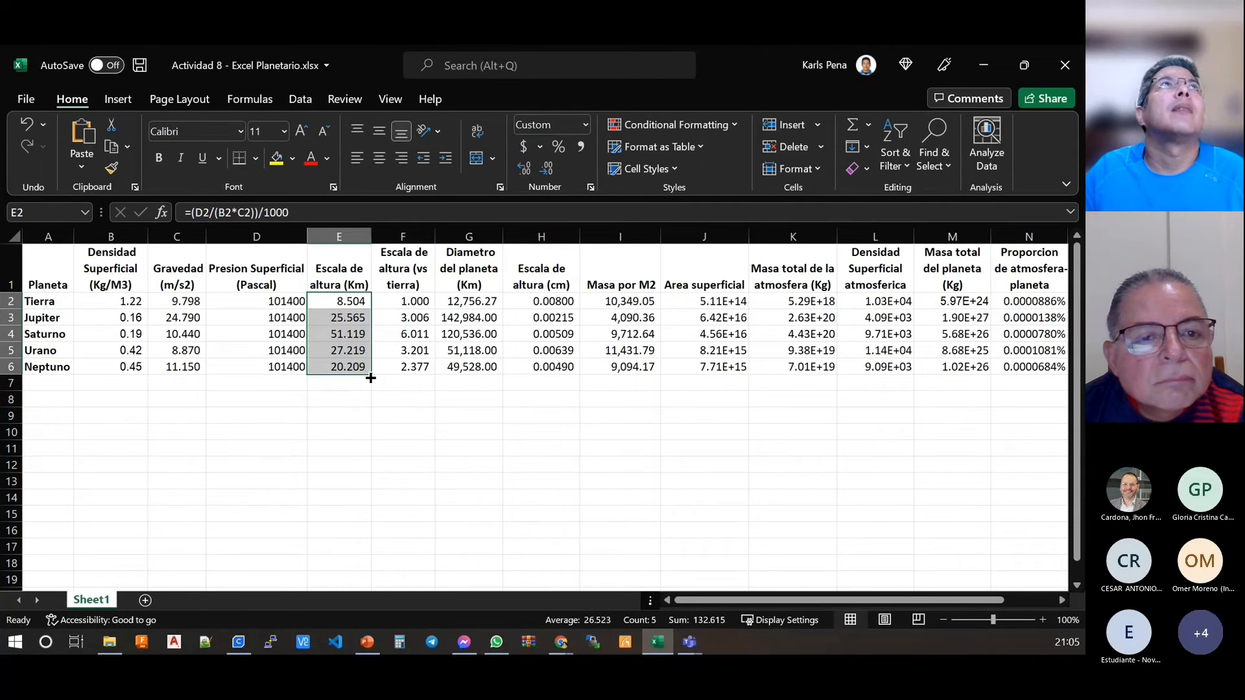
Step: Compare the row references in the scale height formulas of cells E2 through E6
{"action": "left_click", "coordinate": [350, 427]}
{"action": "left_click", "coordinate": [348, 313]}
{"action": "left_click", "coordinate": [318, 300]}
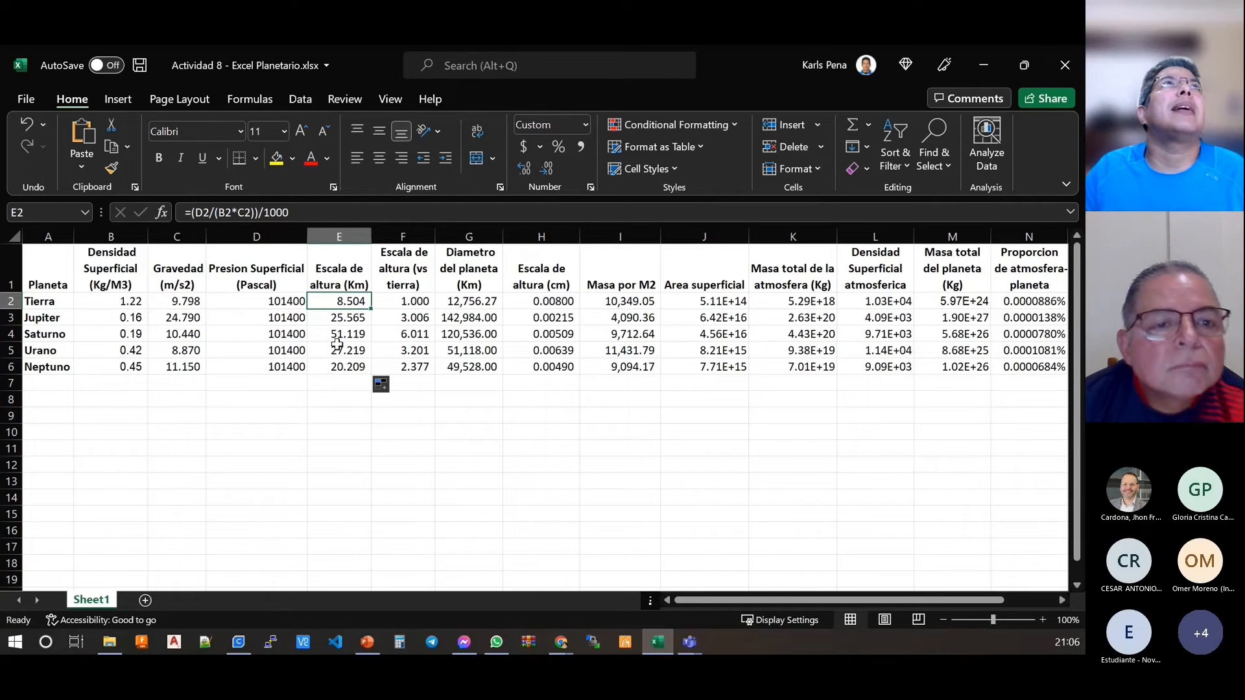
{"action": "left_click", "coordinate": [349, 319]}
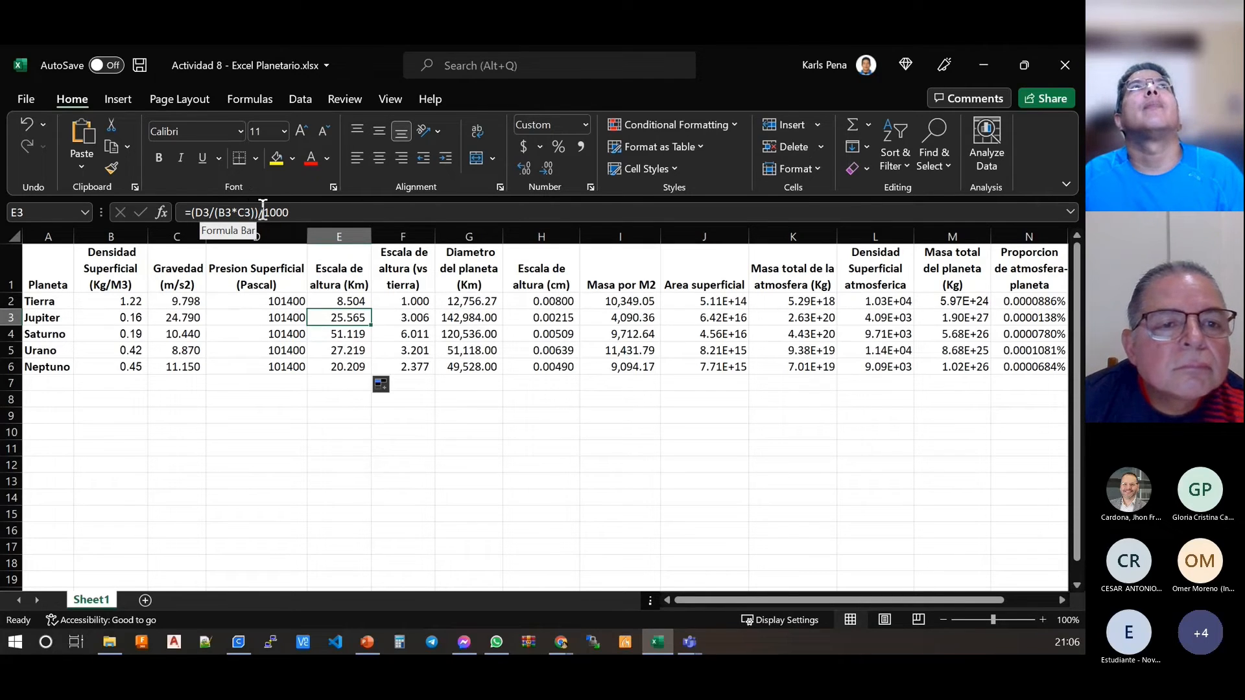
{"action": "left_click", "coordinate": [340, 337]}
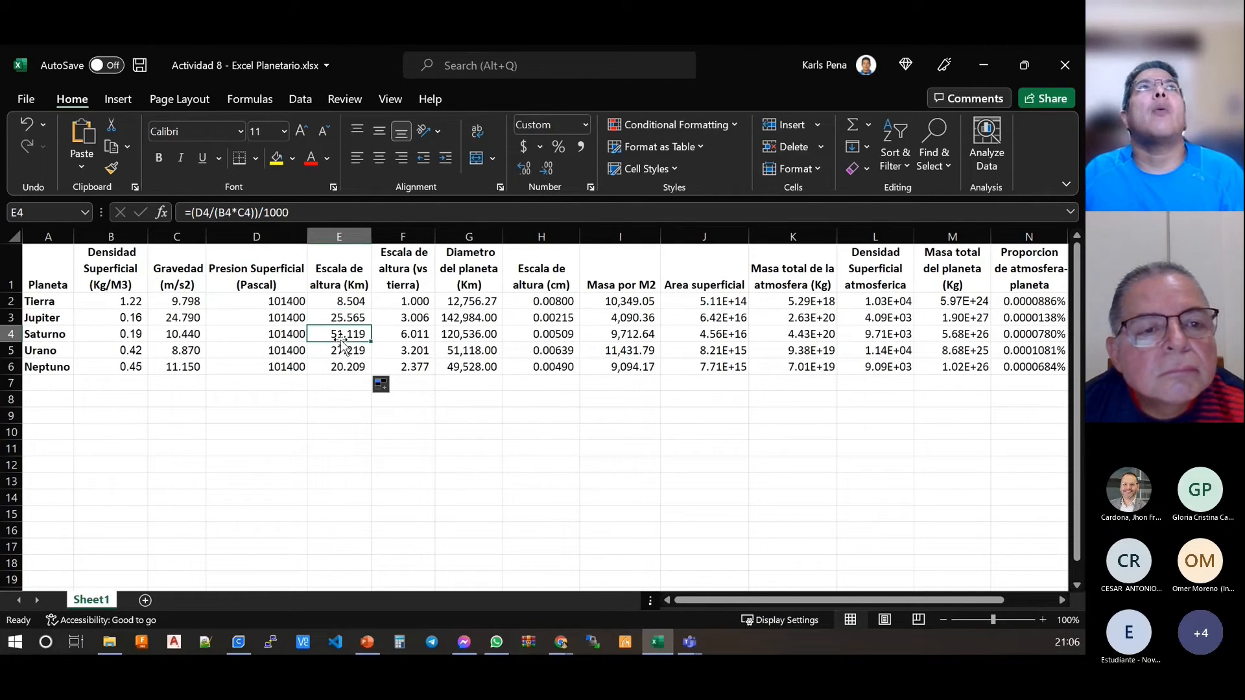
{"action": "left_click", "coordinate": [342, 349]}
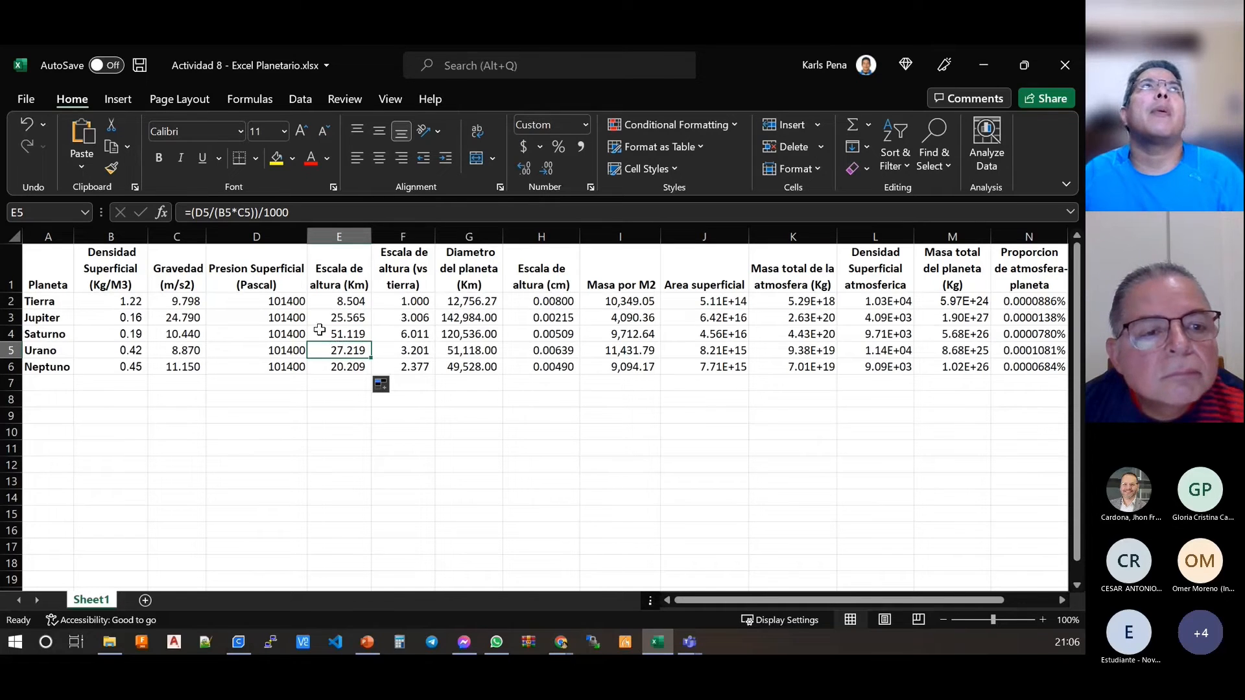
{"action": "left_click", "coordinate": [349, 367]}
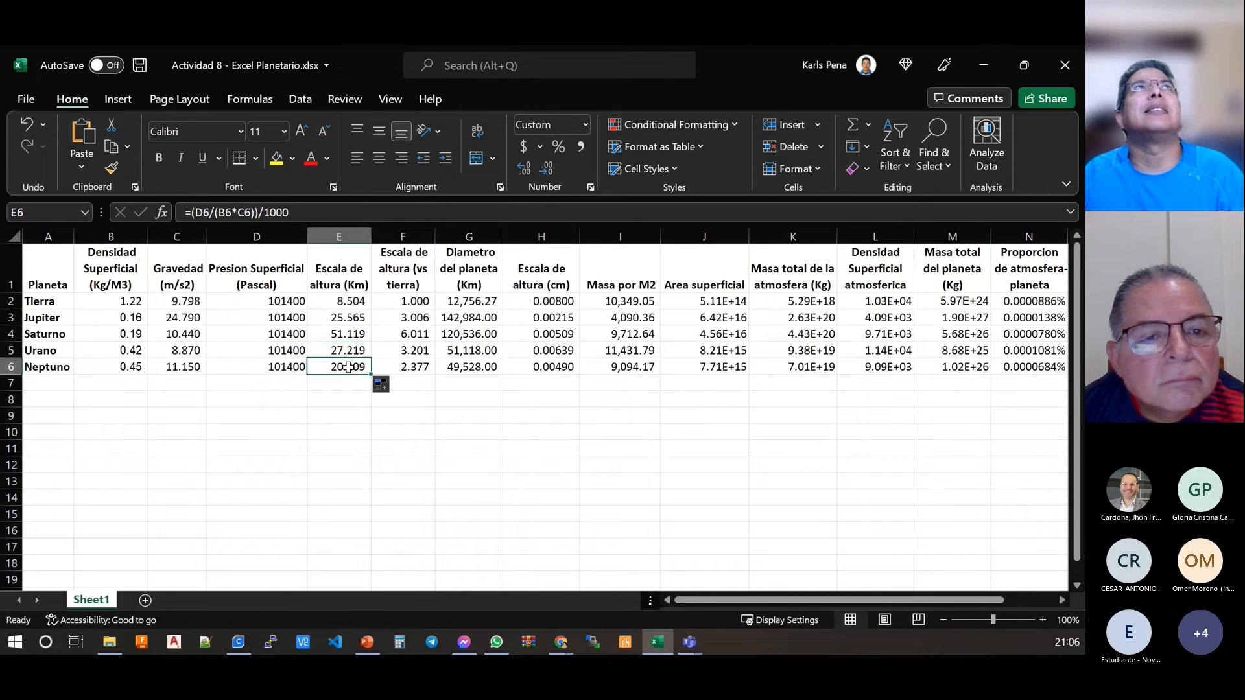
{"action": "left_click", "coordinate": [350, 302]}
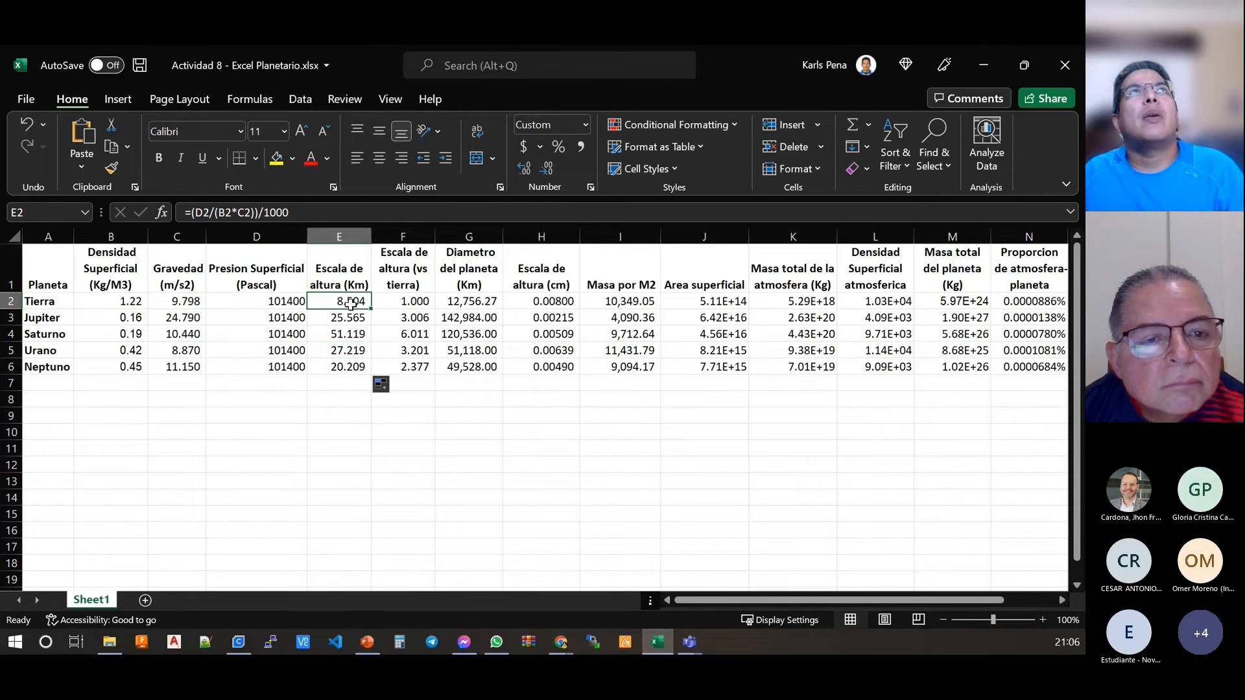
{"action": "left_click", "coordinate": [260, 212]}
{"action": "key", "text": "ctrl+Return"}
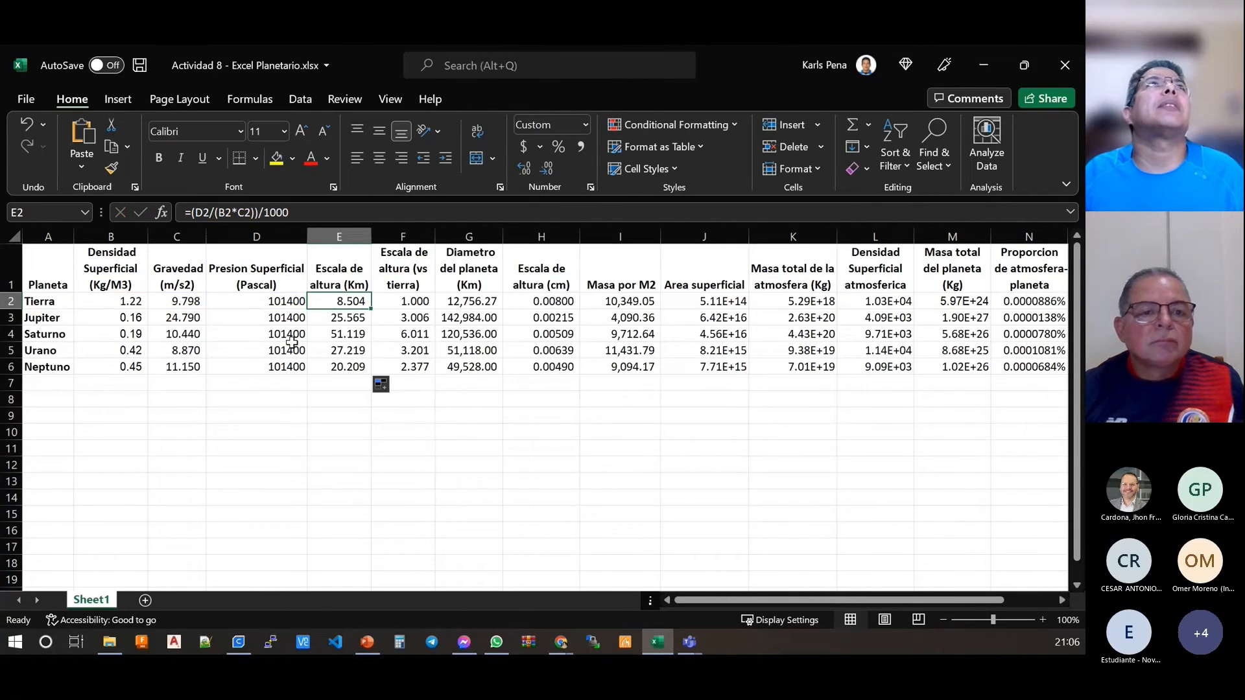
Step: Clear the surface pressure values in D3:D6, keeping only the Tierra value in D2
{"action": "left_click_drag", "start_coordinate": [283, 315], "coordinate": [284, 367]}
{"action": "key", "text": "Delete"}
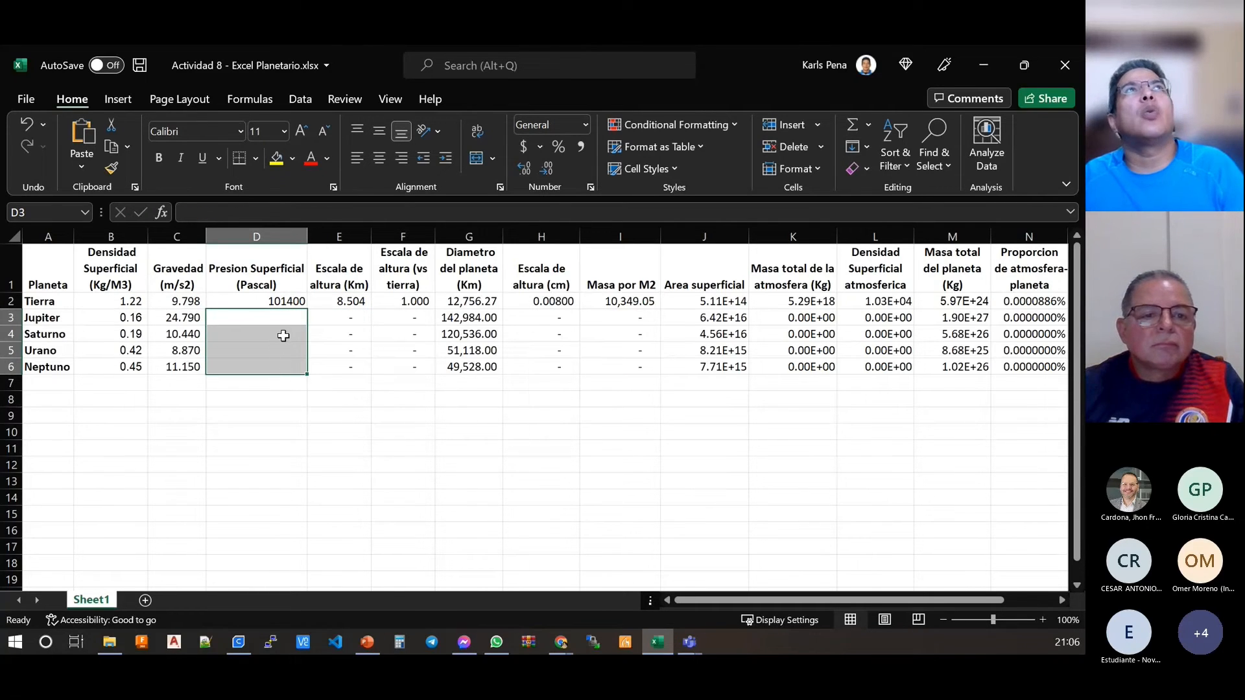
{"action": "left_click", "coordinate": [273, 301]}
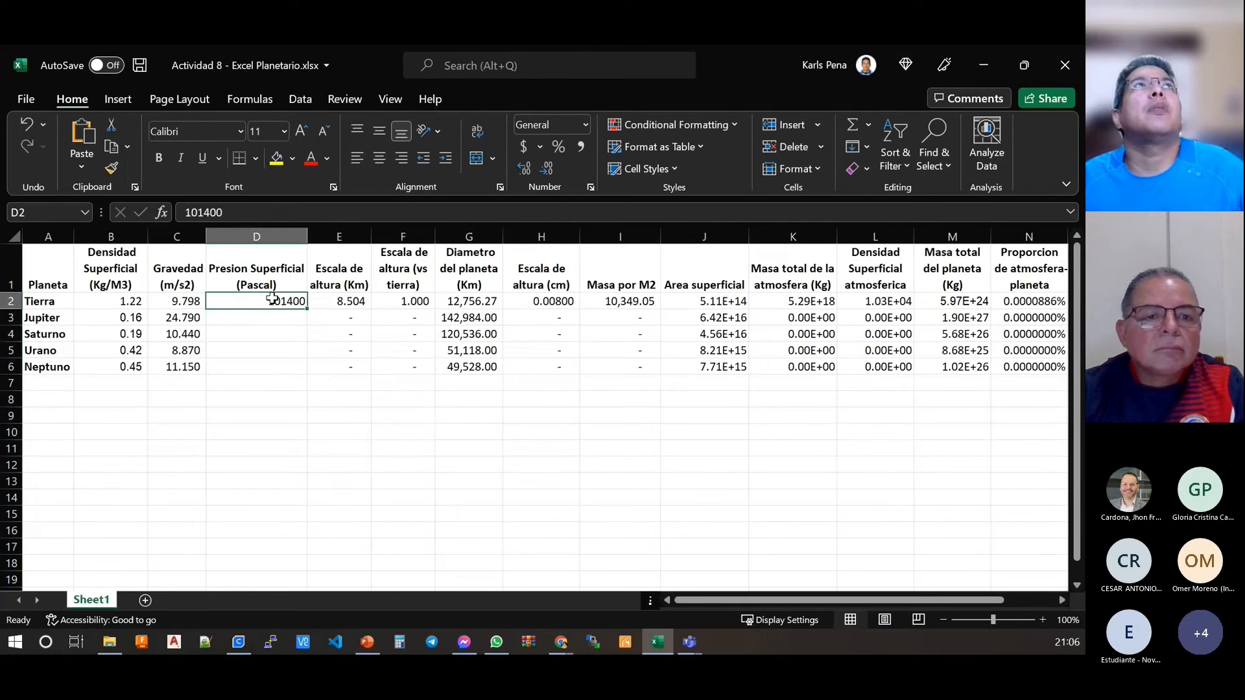
Step: Make the pressure reference absolute in E2 with the formula =($D$2/(B2*C2))/1000, and fill it down to E6
{"action": "left_click", "coordinate": [351, 297]}
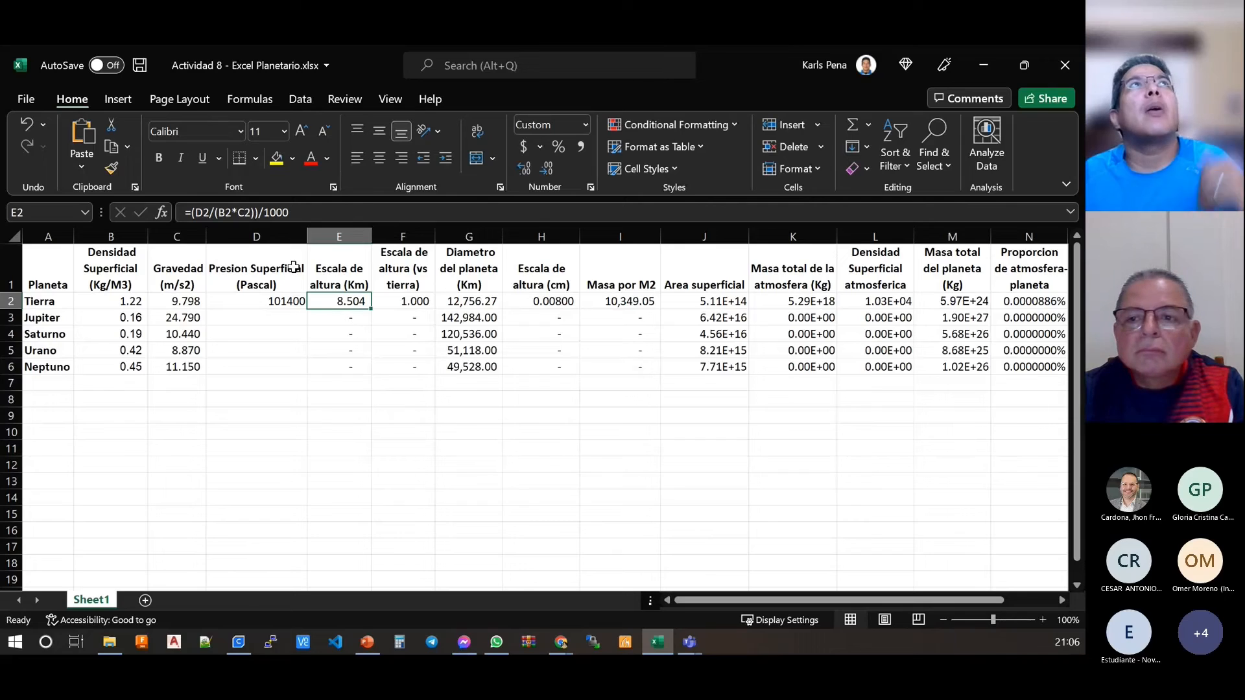
{"action": "left_click", "coordinate": [252, 218]}
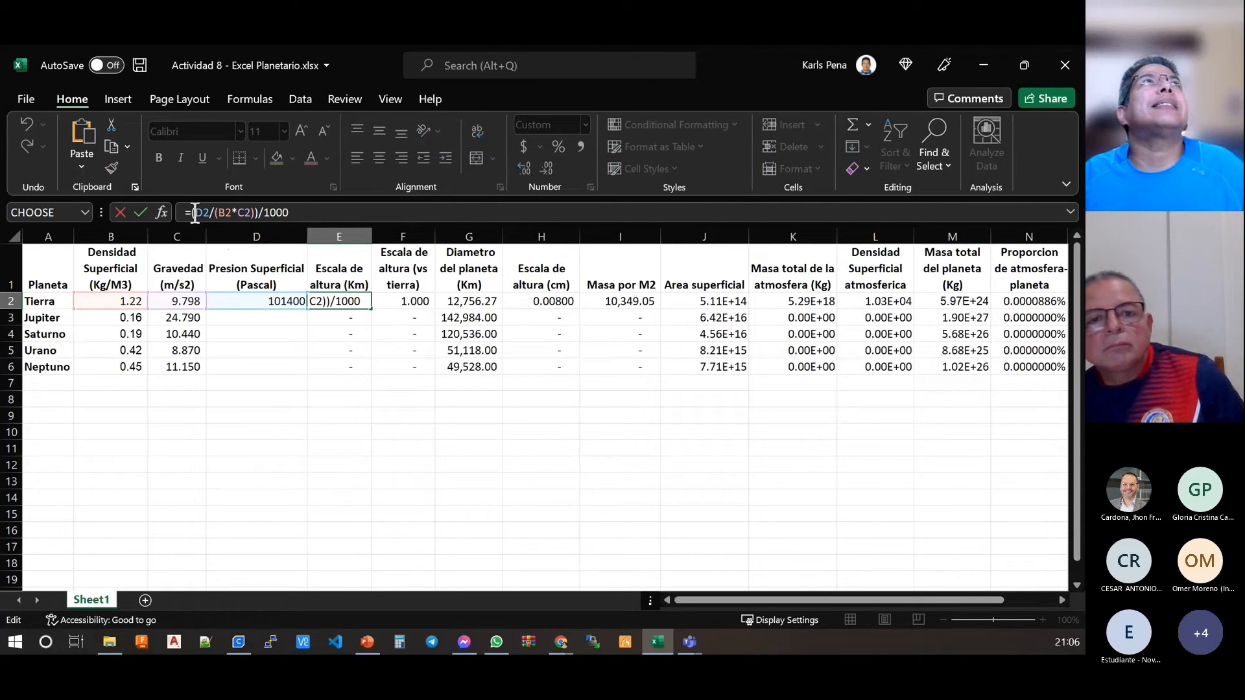
{"action": "type", "text": "($D"}
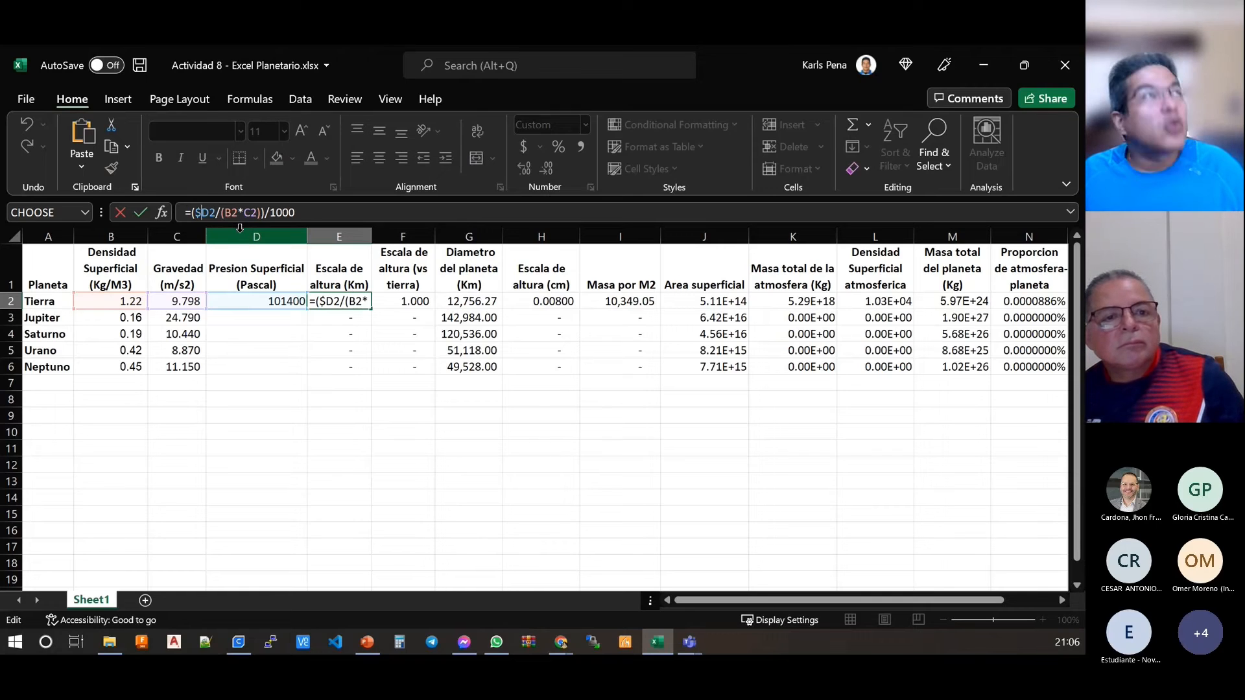
{"action": "type", "text": "$"}
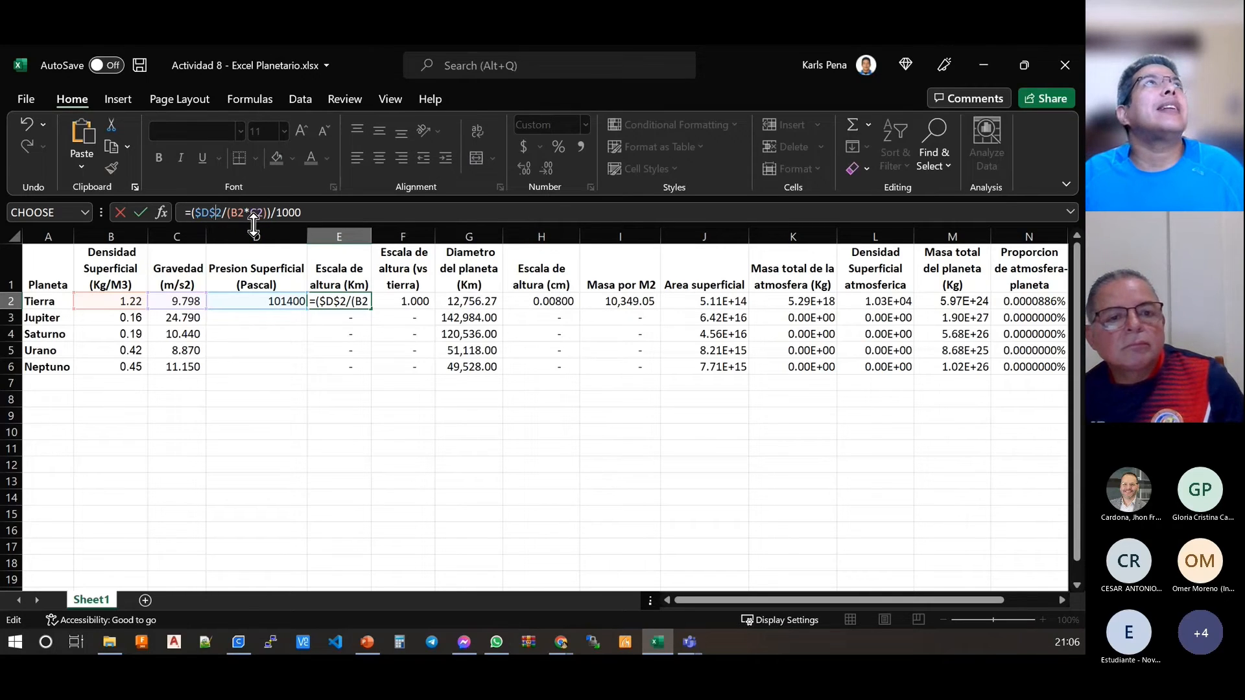
{"action": "key", "text": "Return"}
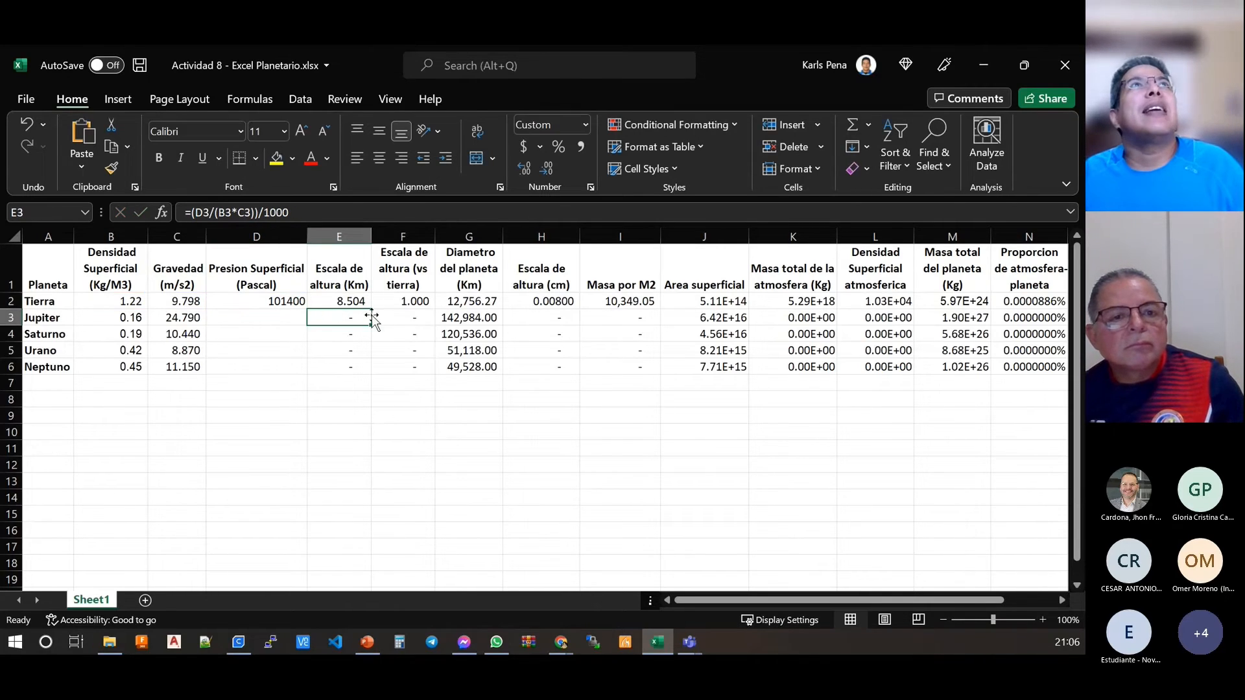
{"action": "left_click", "coordinate": [353, 303]}
{"action": "double_click", "coordinate": [371, 308]}
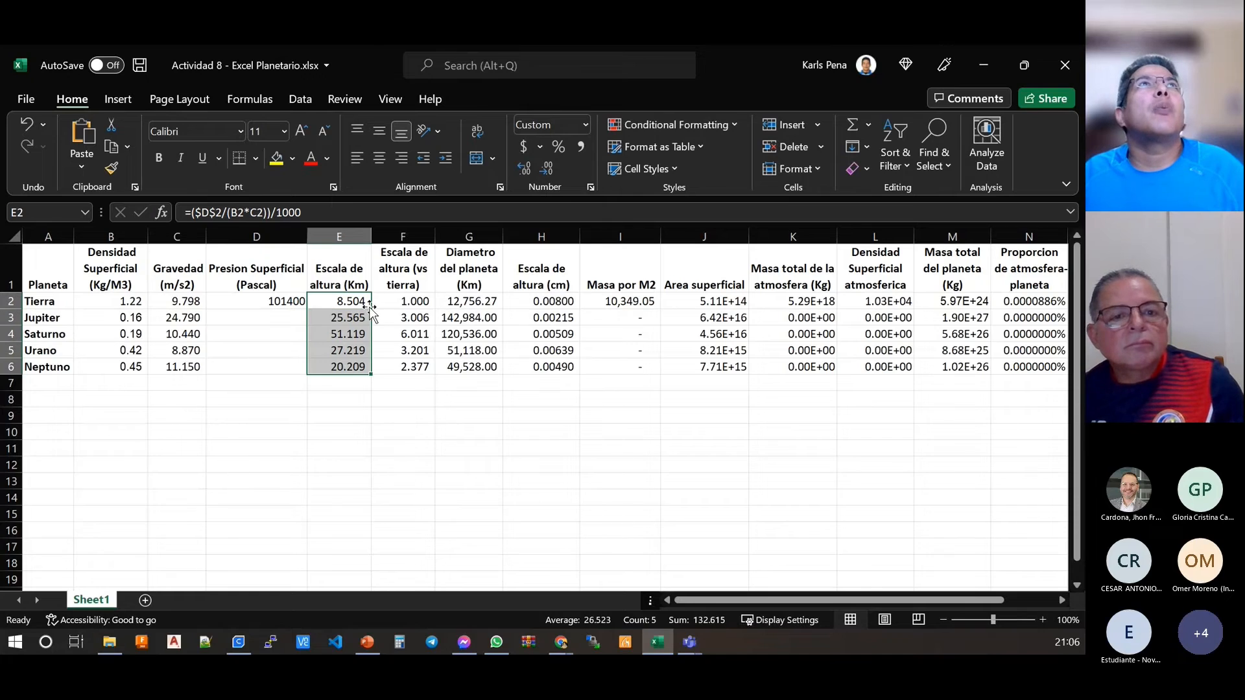
Step: Check how the fixed $D$2 reference and the relative B and C references appear in the formulas of E2:E6
{"action": "left_click", "coordinate": [335, 316]}
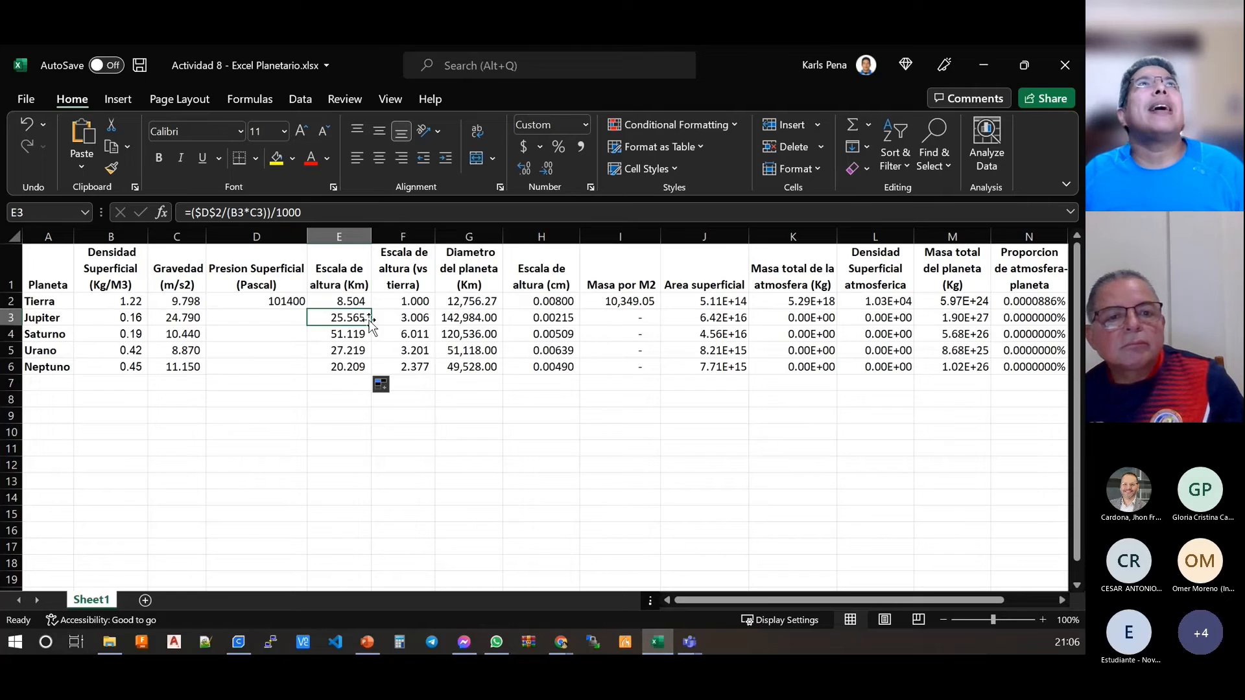
{"action": "left_click", "coordinate": [347, 300]}
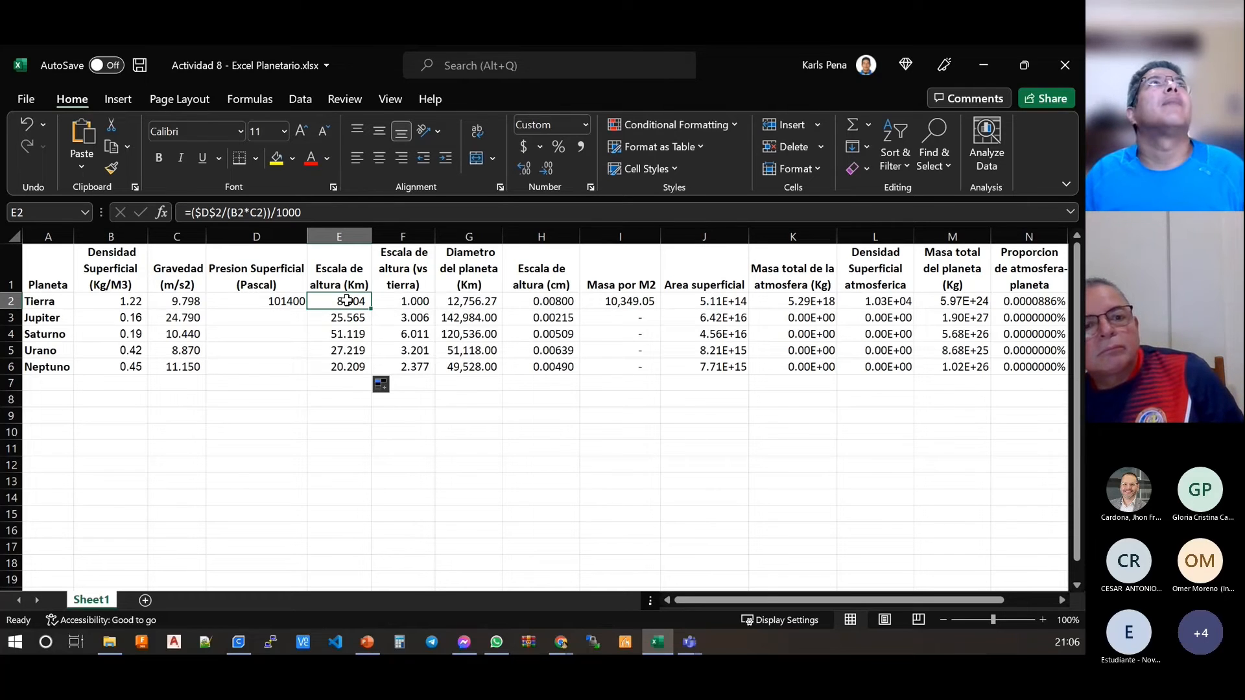
{"action": "key", "text": "Down"}
{"action": "key", "text": "Down"}
{"action": "key", "text": "Down"}
{"action": "key", "text": "Down"}
{"action": "key", "text": "Up"}
{"action": "key", "text": "Up"}
{"action": "key", "text": "Up"}
{"action": "key", "text": "Up"}
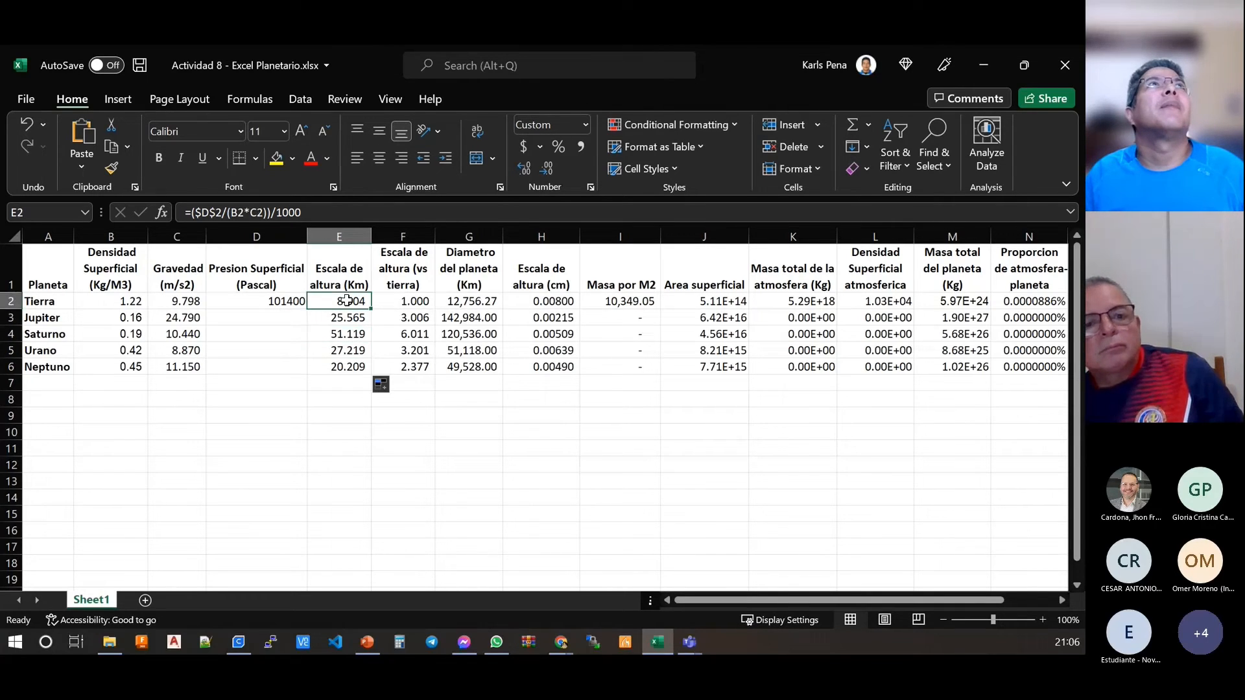
{"action": "key", "text": "Down"}
{"action": "key", "text": "Down"}
{"action": "key", "text": "Down"}
{"action": "key", "text": "Down"}
{"action": "key", "text": "Up"}
{"action": "key", "text": "Up"}
{"action": "key", "text": "Up"}
{"action": "key", "text": "Up"}
{"action": "key", "text": "Up"}
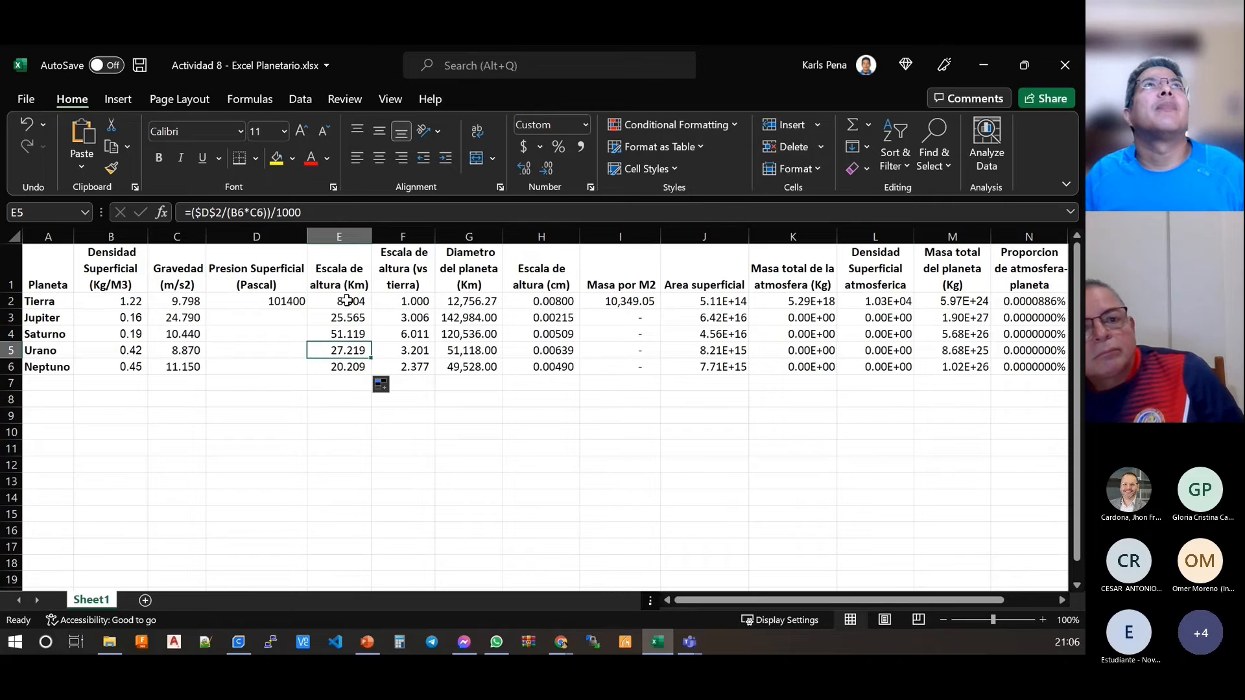
{"action": "key", "text": "Down"}
{"action": "key", "text": "Down"}
{"action": "key", "text": "Down"}
{"action": "key", "text": "Down"}
{"action": "key", "text": "Down"}
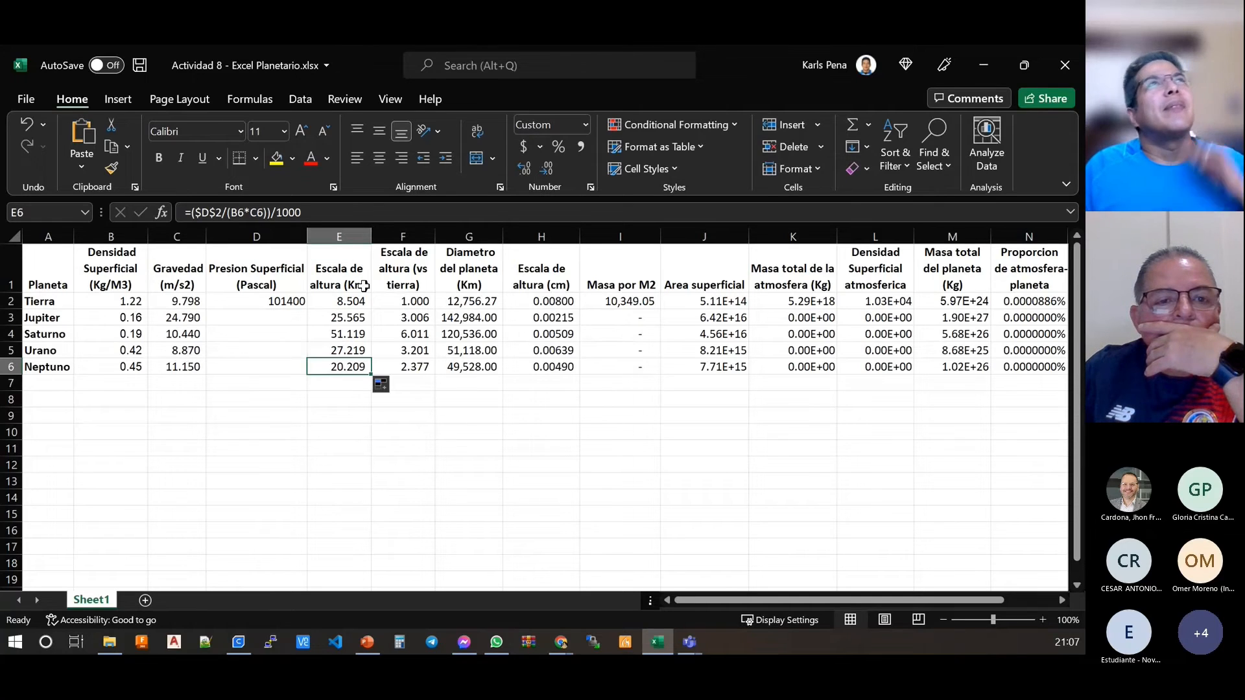
Step: Inspect the Tierra row formulas for relative scale height, scale height in cm, diameter, mass per M2 and surface area
{"action": "left_click", "coordinate": [411, 298]}
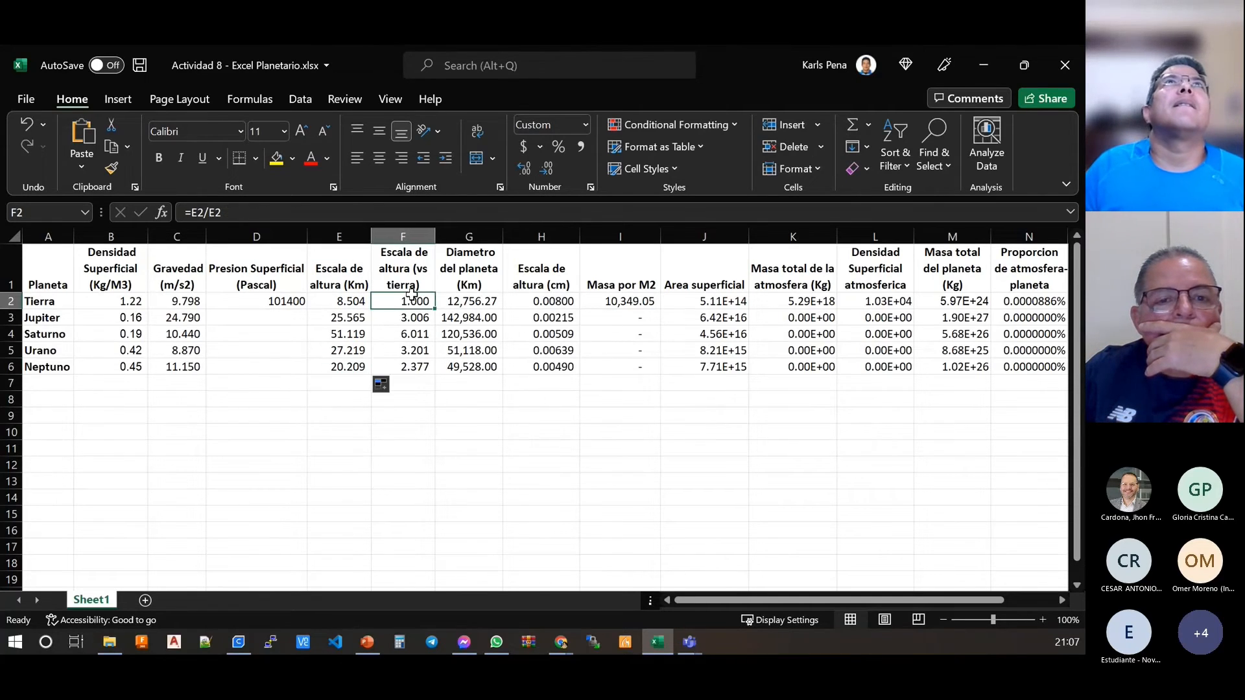
{"action": "left_click", "coordinate": [543, 301]}
{"action": "left_click", "coordinate": [483, 300]}
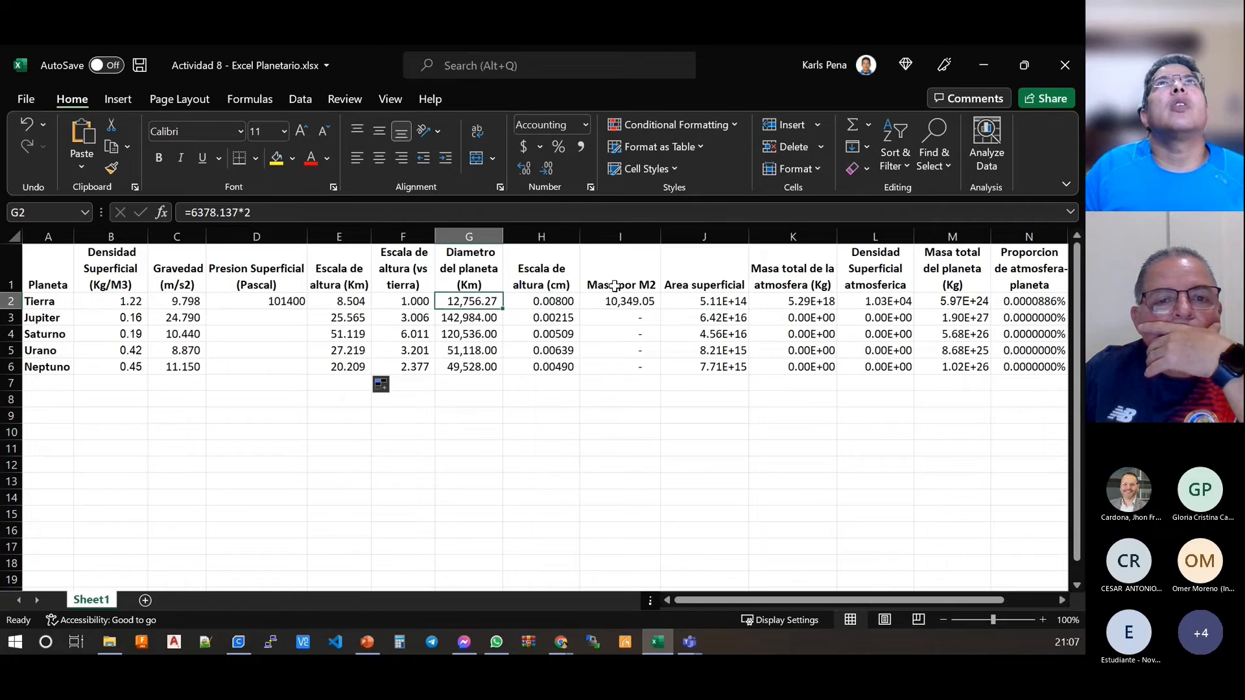
{"action": "left_click", "coordinate": [619, 302]}
{"action": "left_click", "coordinate": [695, 303]}
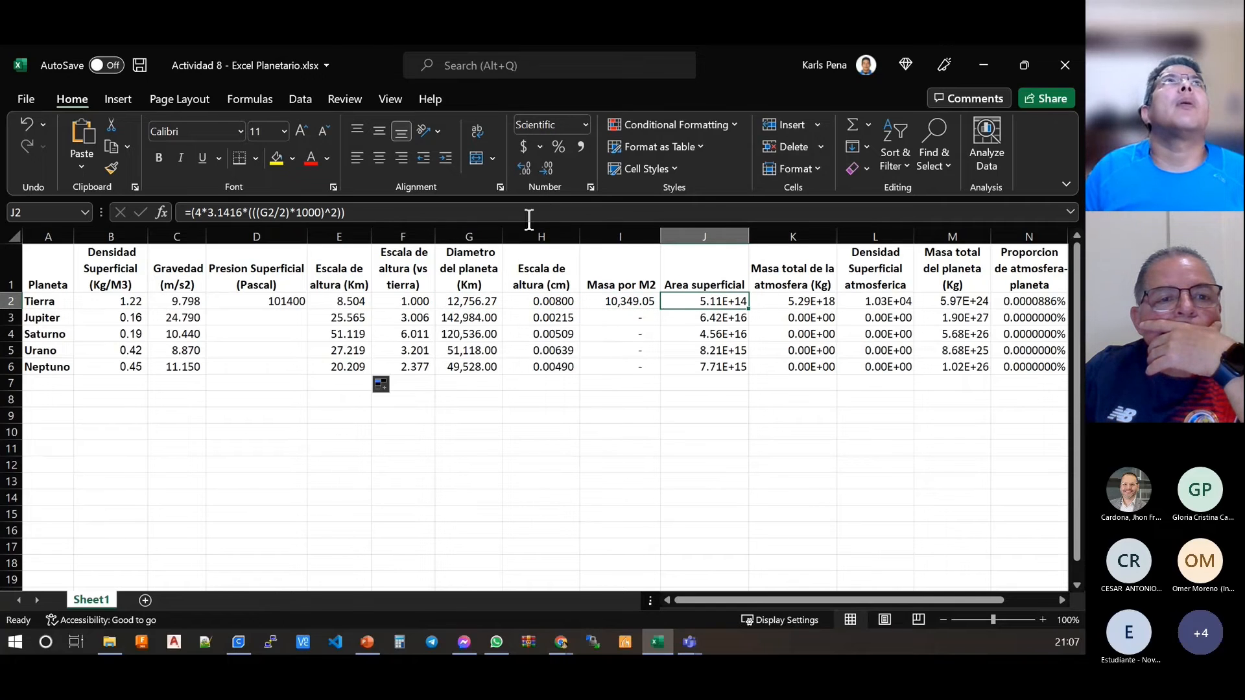
Step: Check which pressure and gravity cells the Tierra mass per M2 formula in I2 refers to
{"action": "key", "text": "Left"}
{"action": "key", "text": "Left"}
{"action": "key", "text": "Right"}
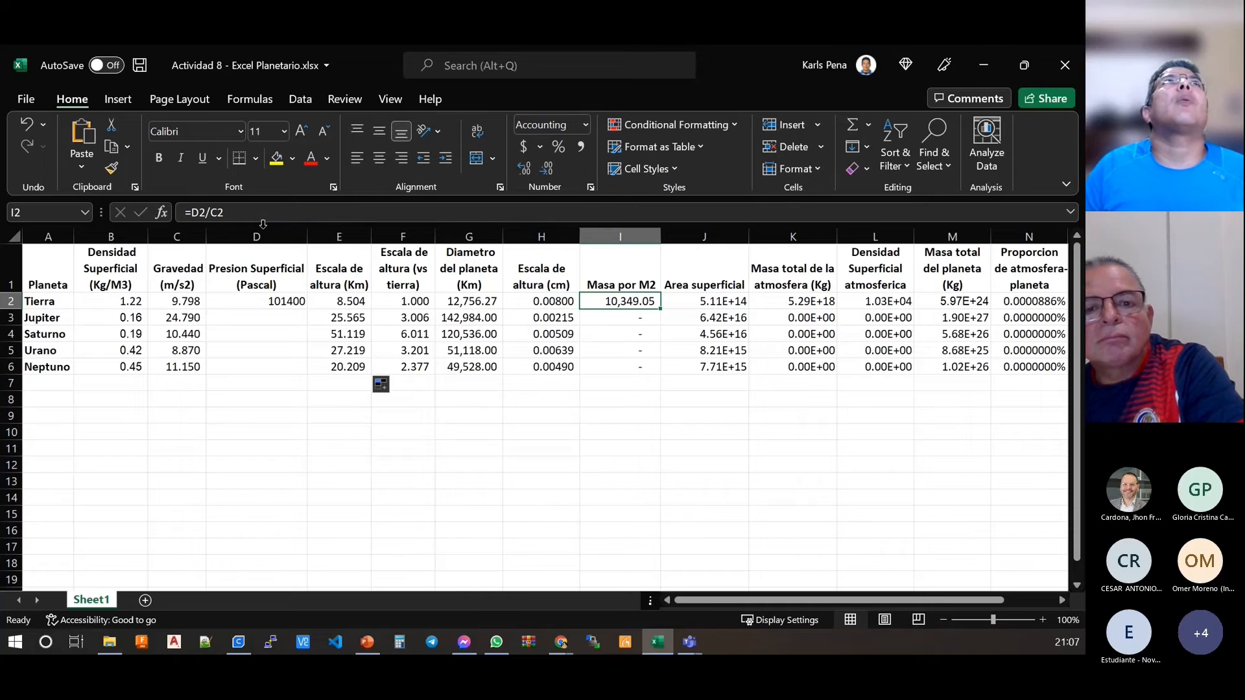
{"action": "left_click", "coordinate": [220, 214]}
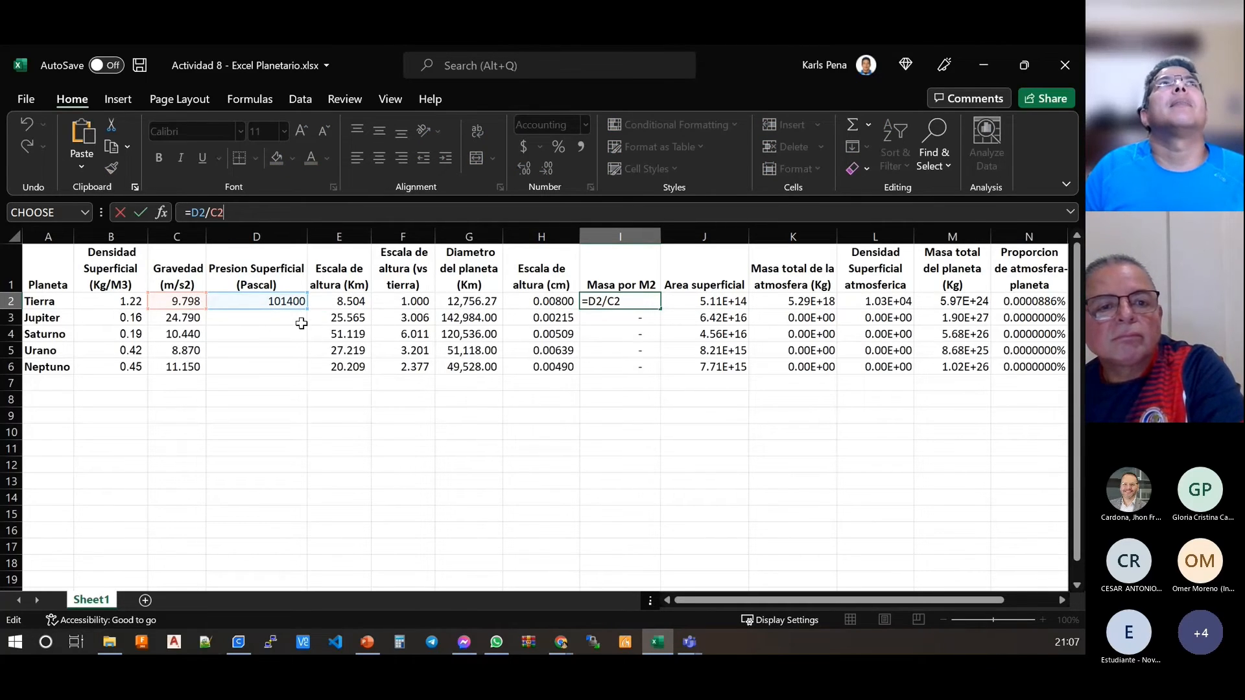
{"action": "key", "text": "Return"}
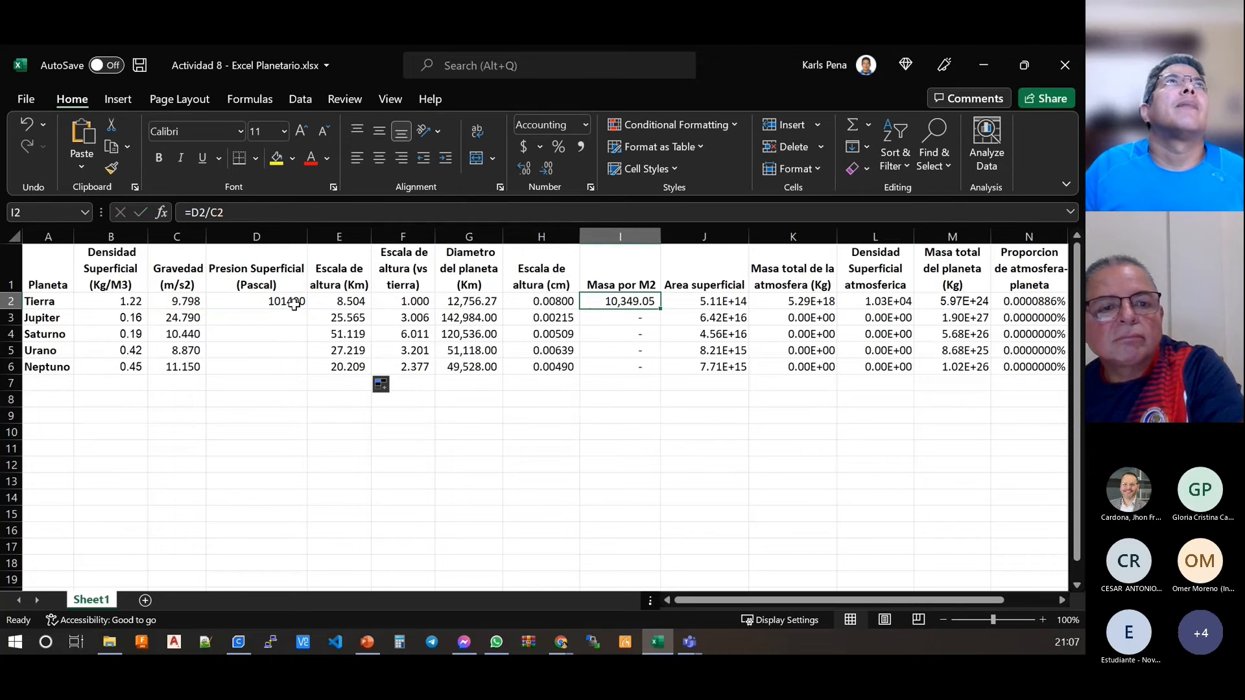
Step: Fill the Tierra surface pressure of 101400 from D2 down through D6
{"action": "left_click", "coordinate": [292, 300]}
{"action": "double_click", "coordinate": [311, 309]}
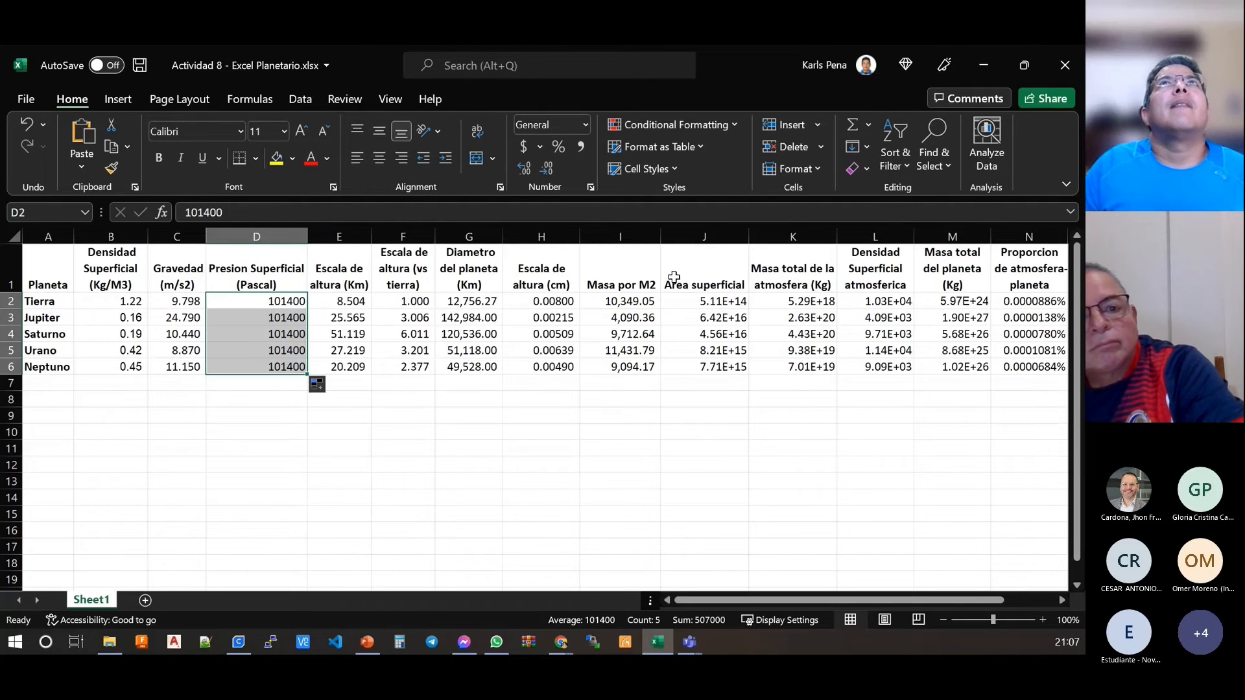
{"action": "left_click_drag", "start_coordinate": [616, 303], "coordinate": [620, 367]}
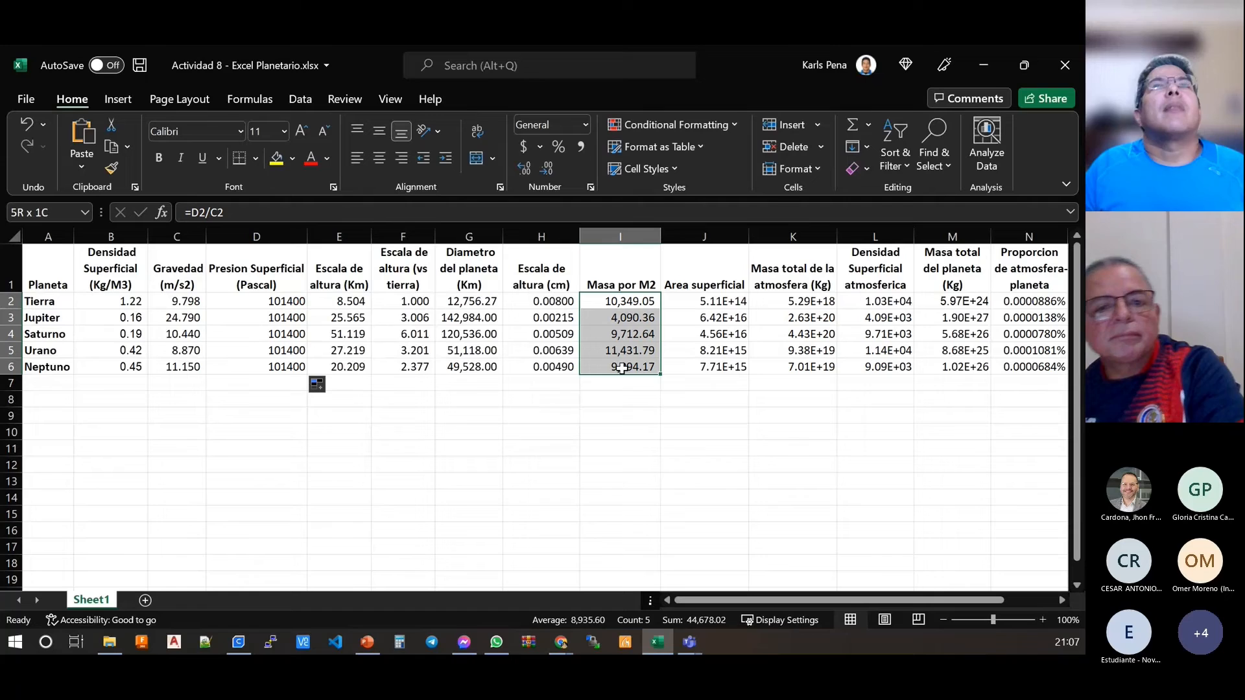
{"action": "key", "text": "Delete"}
{"action": "left_click", "coordinate": [625, 300]}
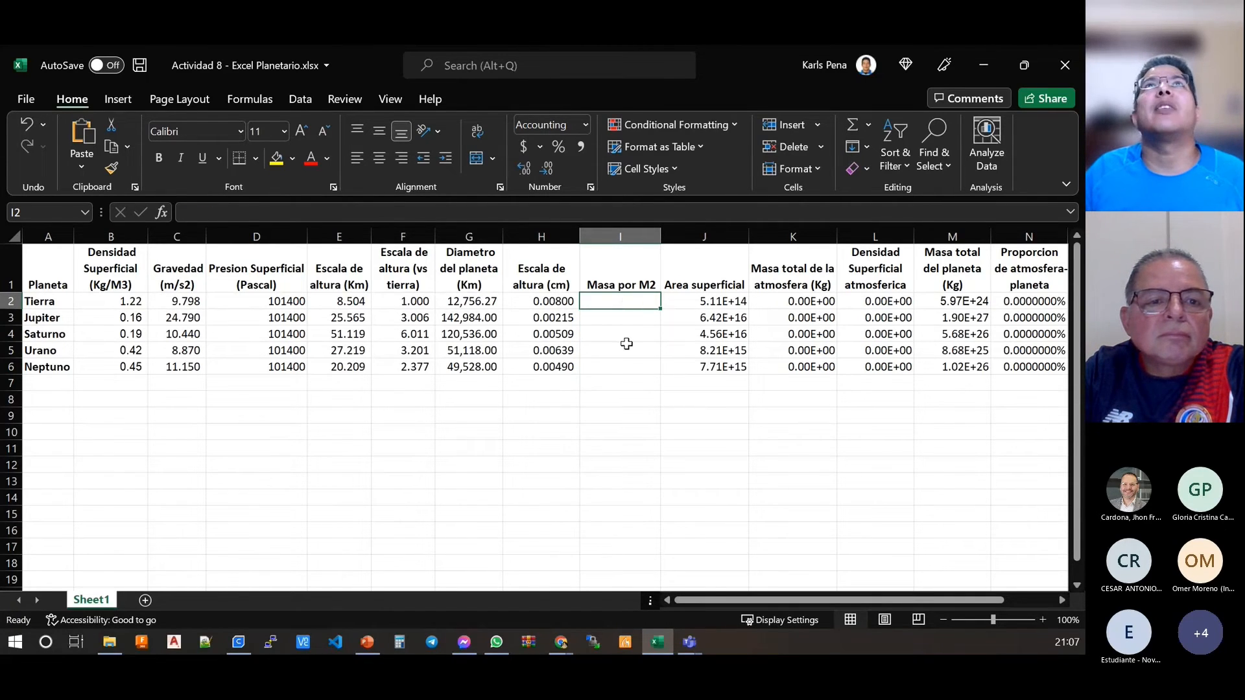
{"action": "mouse_move", "coordinate": [625, 366]}
{"action": "left_mouse_down"}
{"action": "mouse_move", "coordinate": [617, 302]}
{"action": "mouse_move", "coordinate": [620, 363]}
{"action": "left_mouse_up"}
{"action": "left_click", "coordinate": [616, 302]}
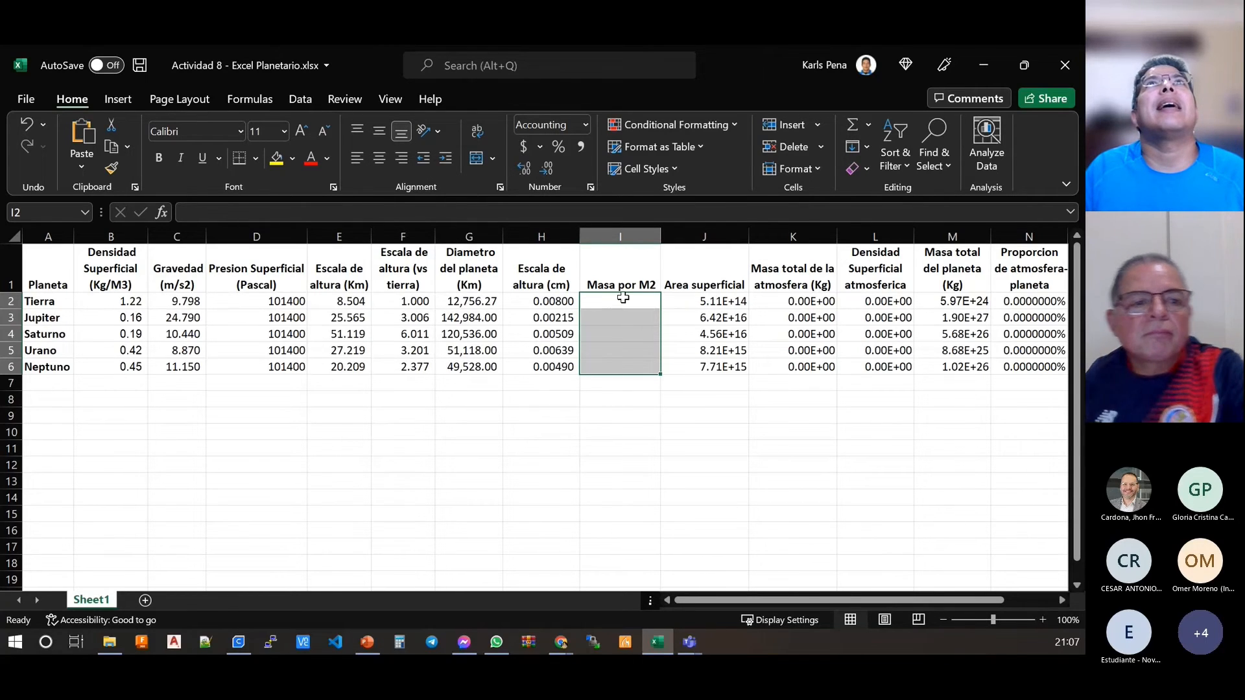
{"action": "left_click", "coordinate": [270, 210]}
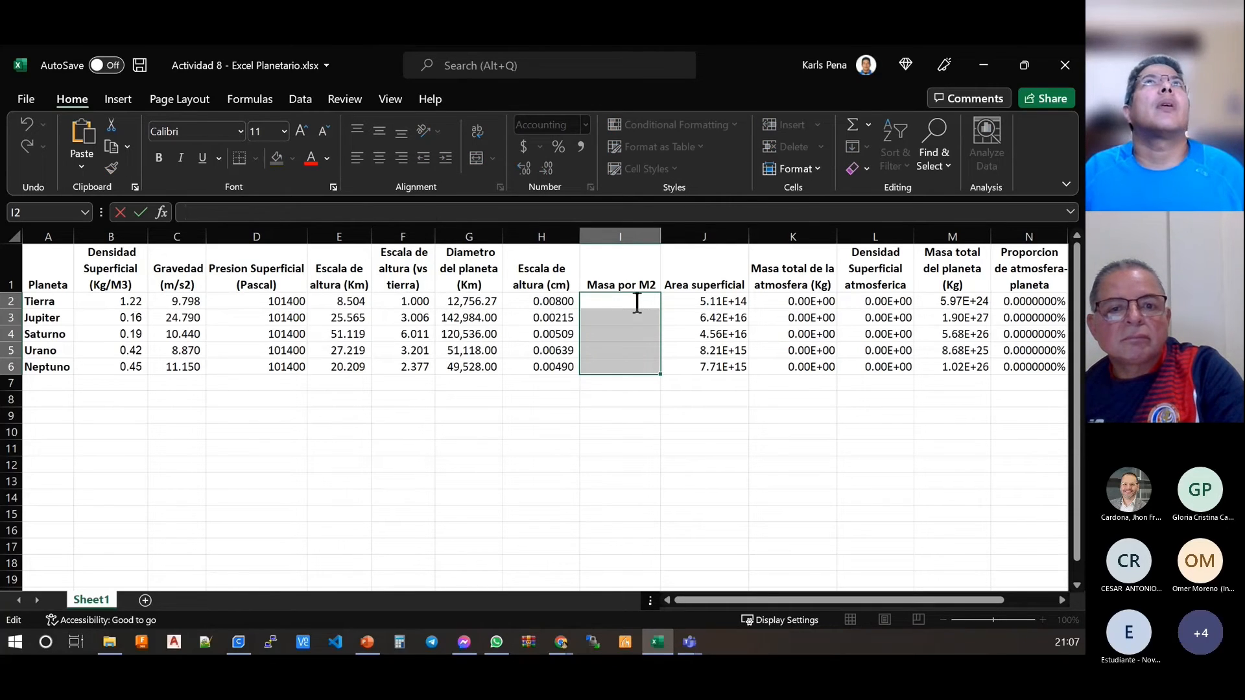
{"action": "key", "text": "Escape"}
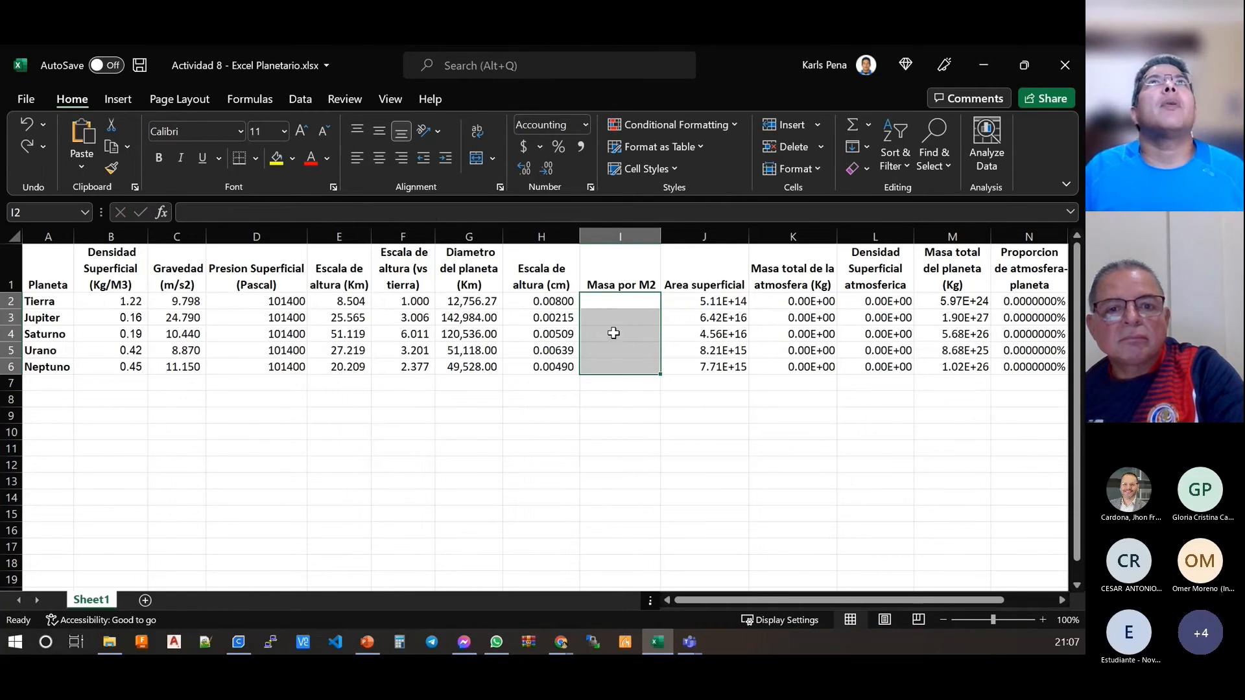
{"action": "left_click", "coordinate": [525, 347]}
{"action": "key", "text": "ctrl+z"}
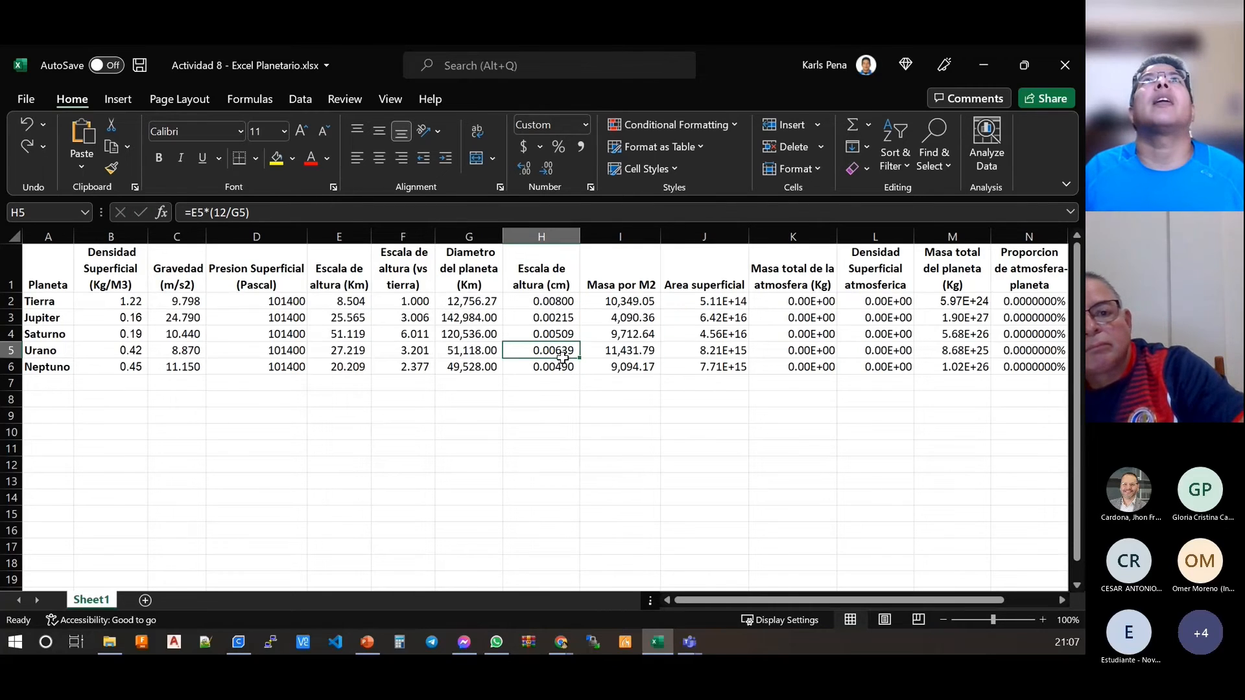
Step: Clear the mass per M2 formulas in I2:I6
{"action": "left_click", "coordinate": [611, 306]}
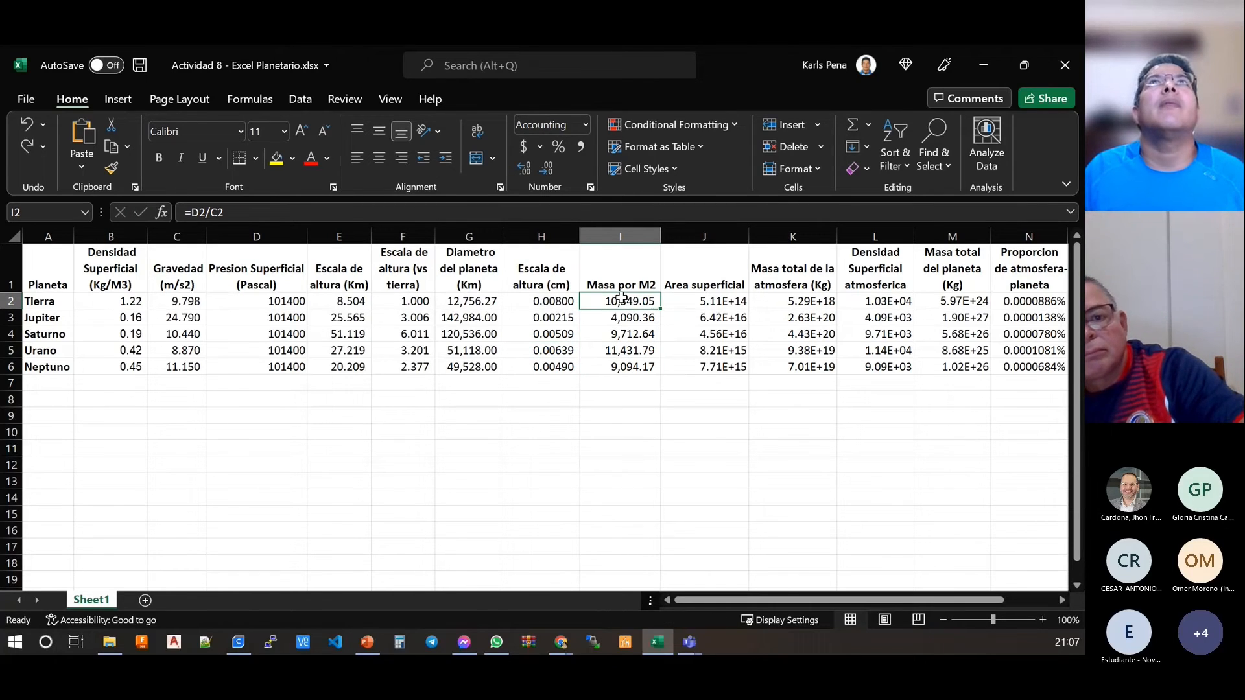
{"action": "left_click_drag", "start_coordinate": [621, 298], "coordinate": [621, 367]}
{"action": "key", "text": "Delete"}
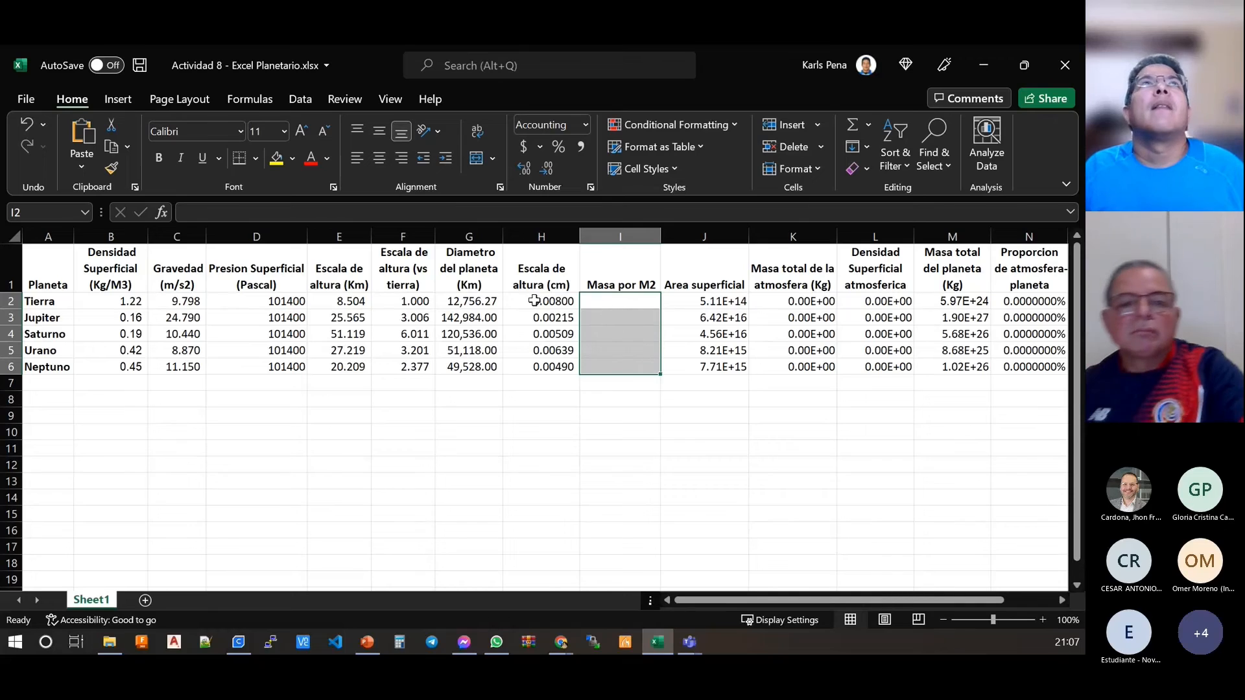
Step: Enter =D2/C2 as a single array formula across the mass per M2 cells I2:I6
{"action": "type", "text": "="}
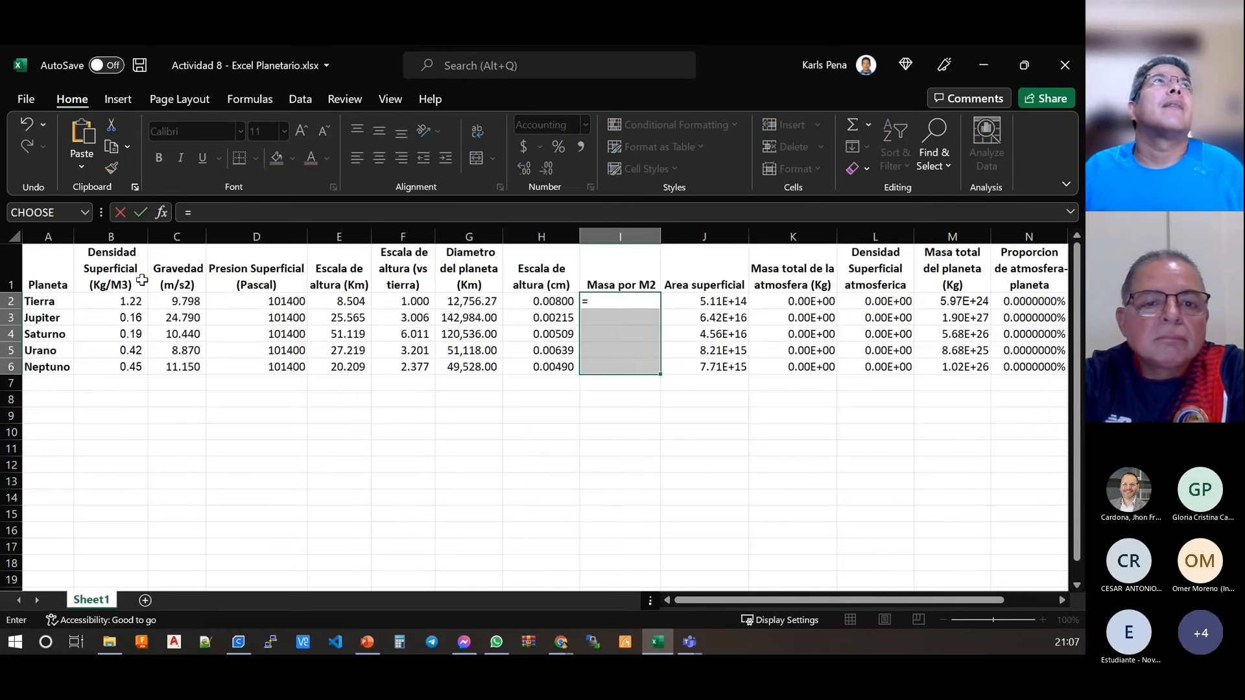
{"action": "left_click", "coordinate": [273, 304]}
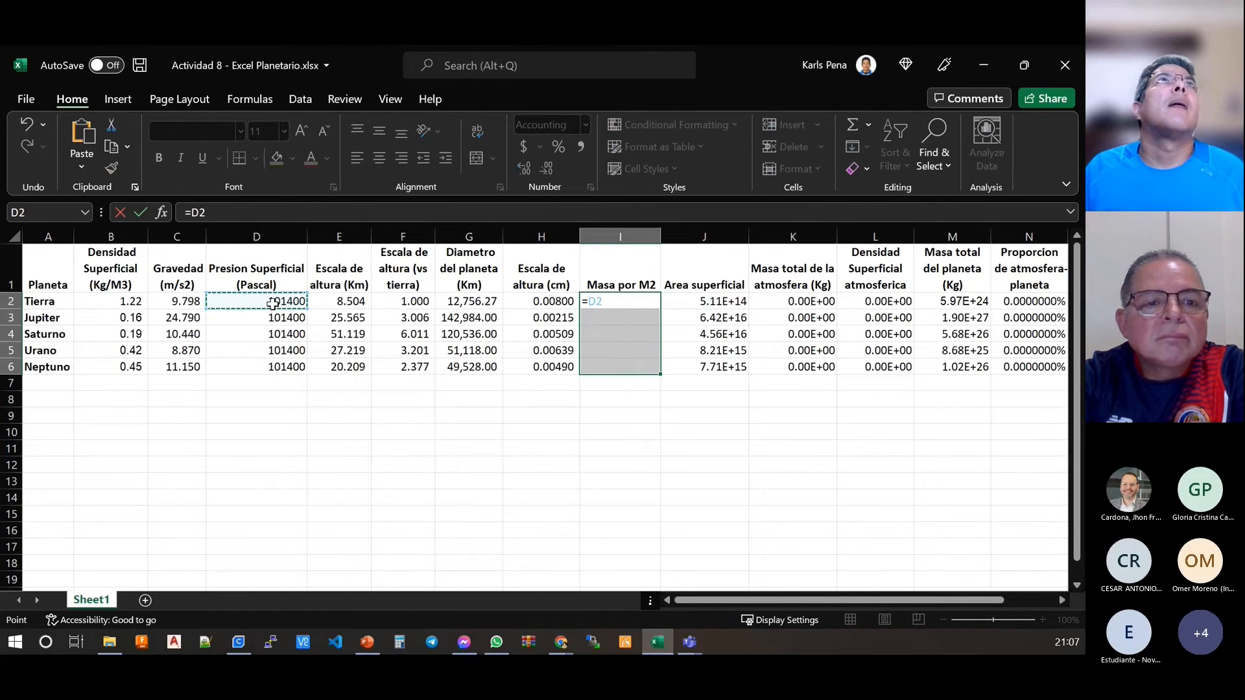
{"action": "type", "text": "/"}
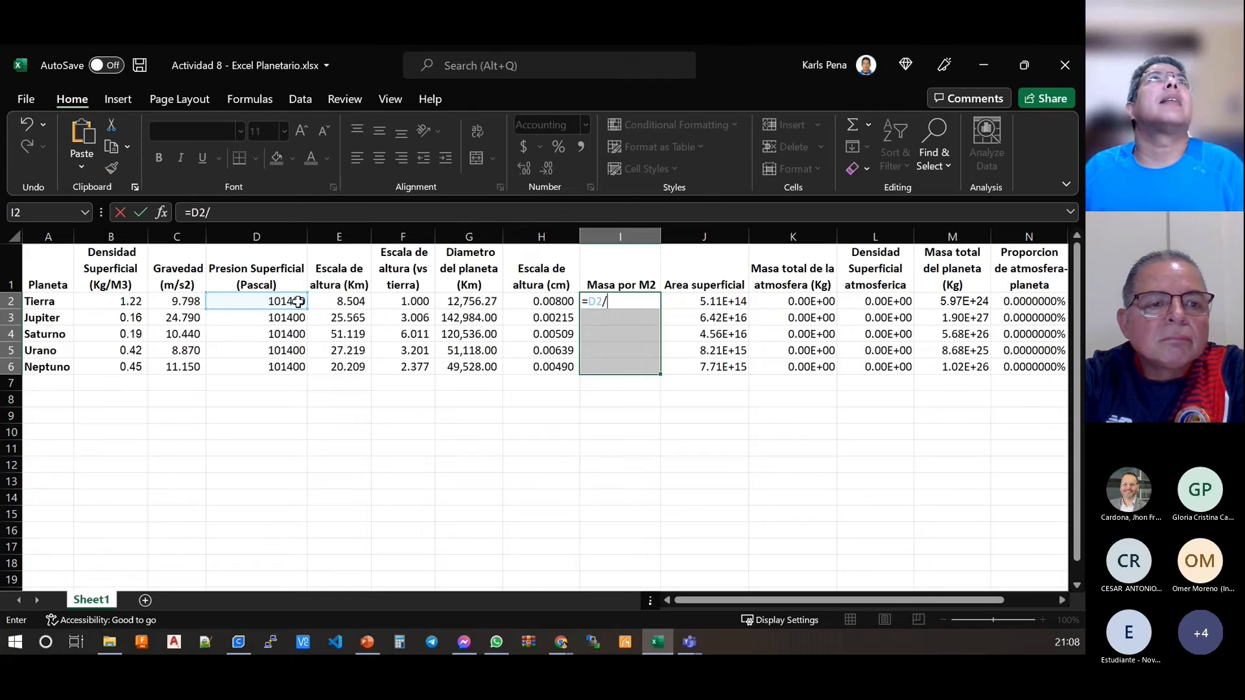
{"action": "left_click", "coordinate": [190, 305]}
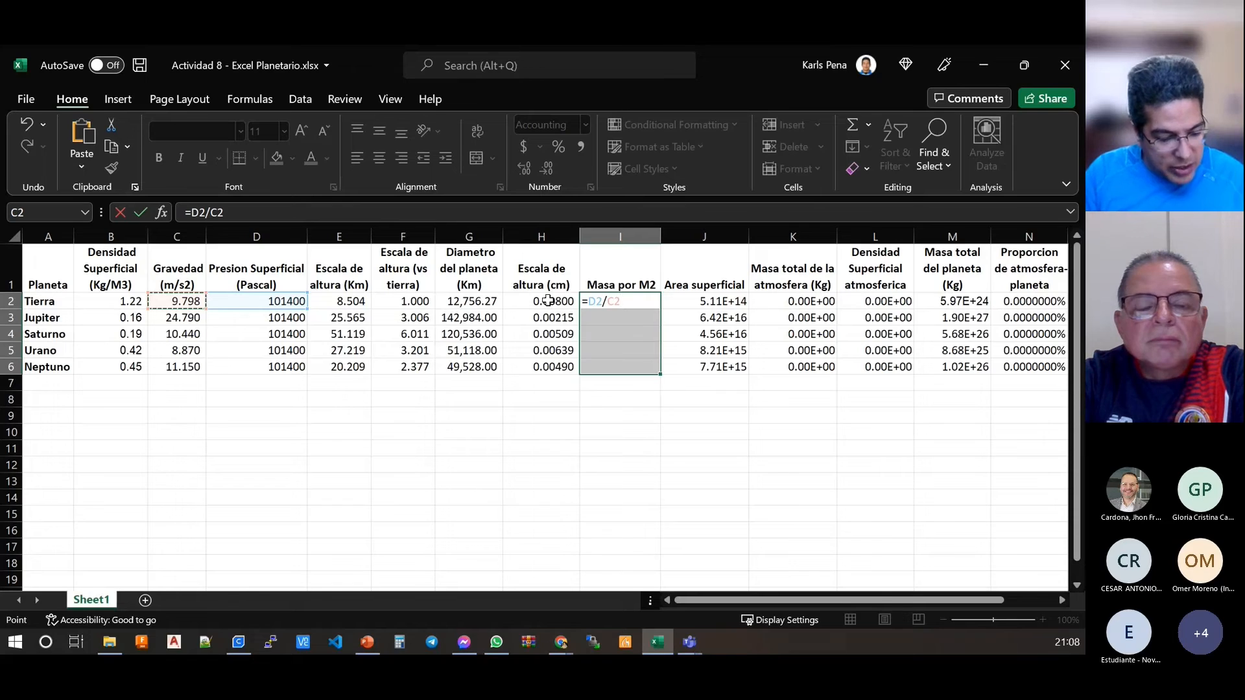
{"action": "key", "text": "ctrl+shift+Return"}
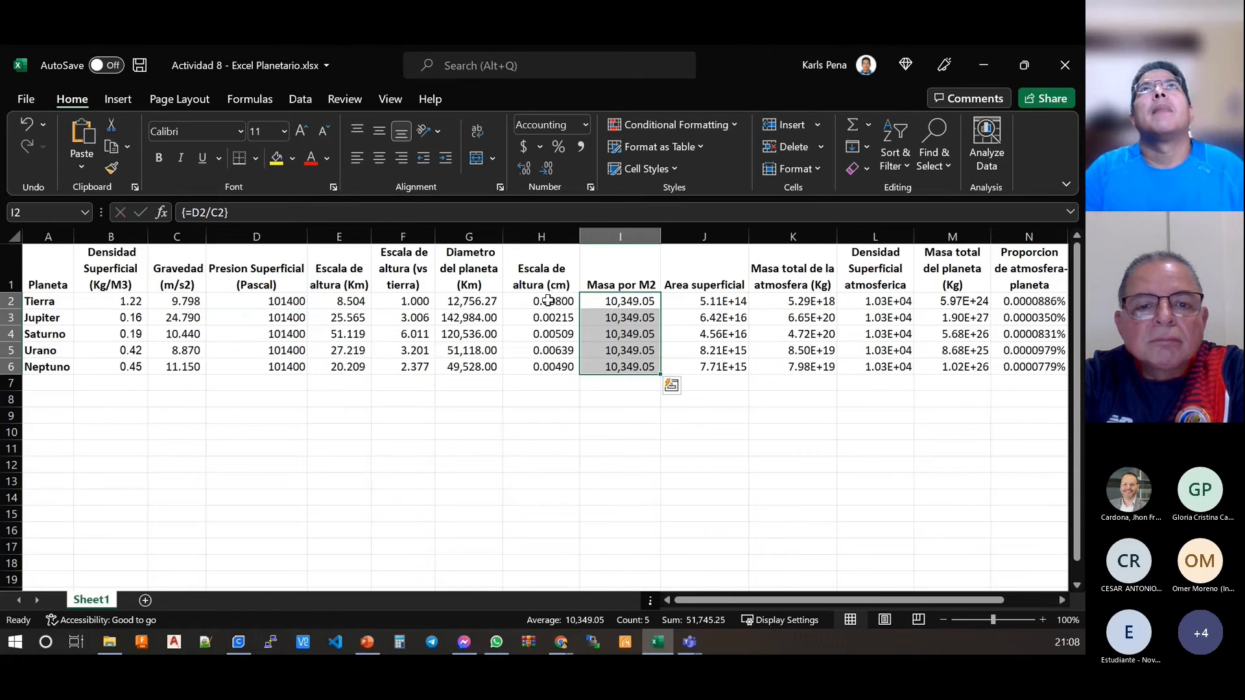
Step: Compare the array formula across the planet rows of the mass per M2 column
{"action": "left_click", "coordinate": [639, 317]}
{"action": "left_click", "coordinate": [245, 317]}
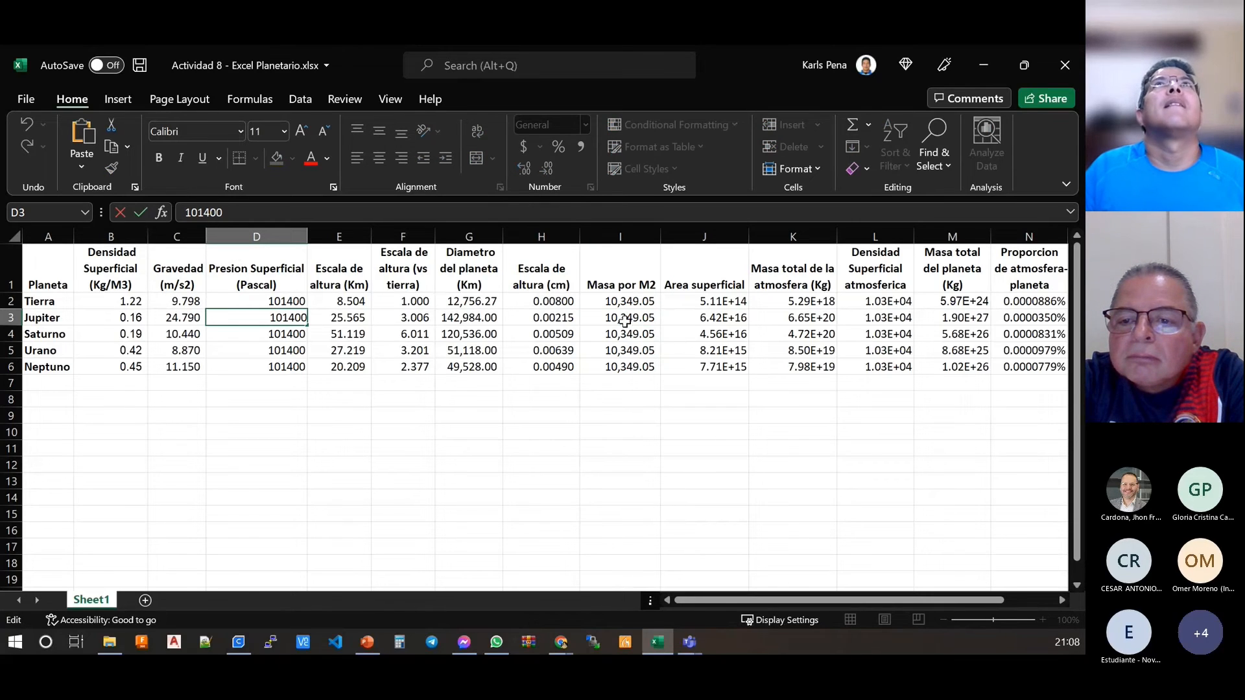
{"action": "left_click", "coordinate": [624, 318]}
{"action": "left_click", "coordinate": [624, 303]}
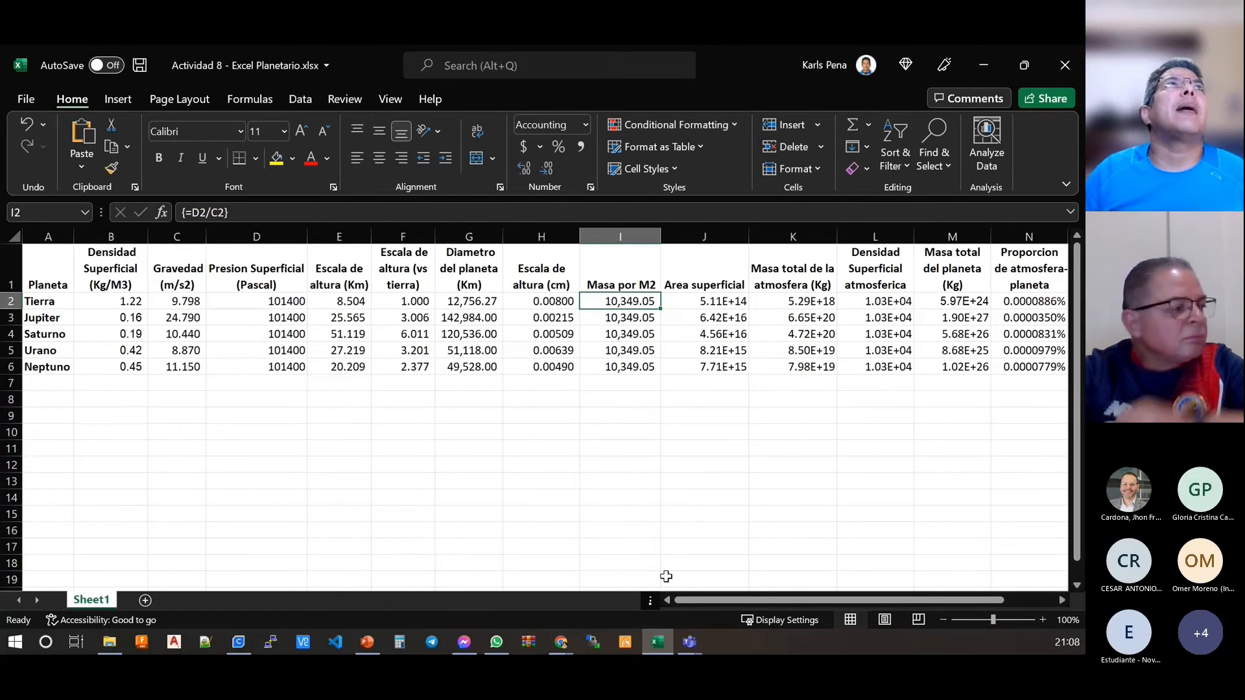
{"action": "key", "text": "Down"}
{"action": "key", "text": "Down"}
{"action": "key", "text": "Down"}
{"action": "key", "text": "Down"}
{"action": "key", "text": "Up"}
{"action": "key", "text": "Up"}
{"action": "key", "text": "Up"}
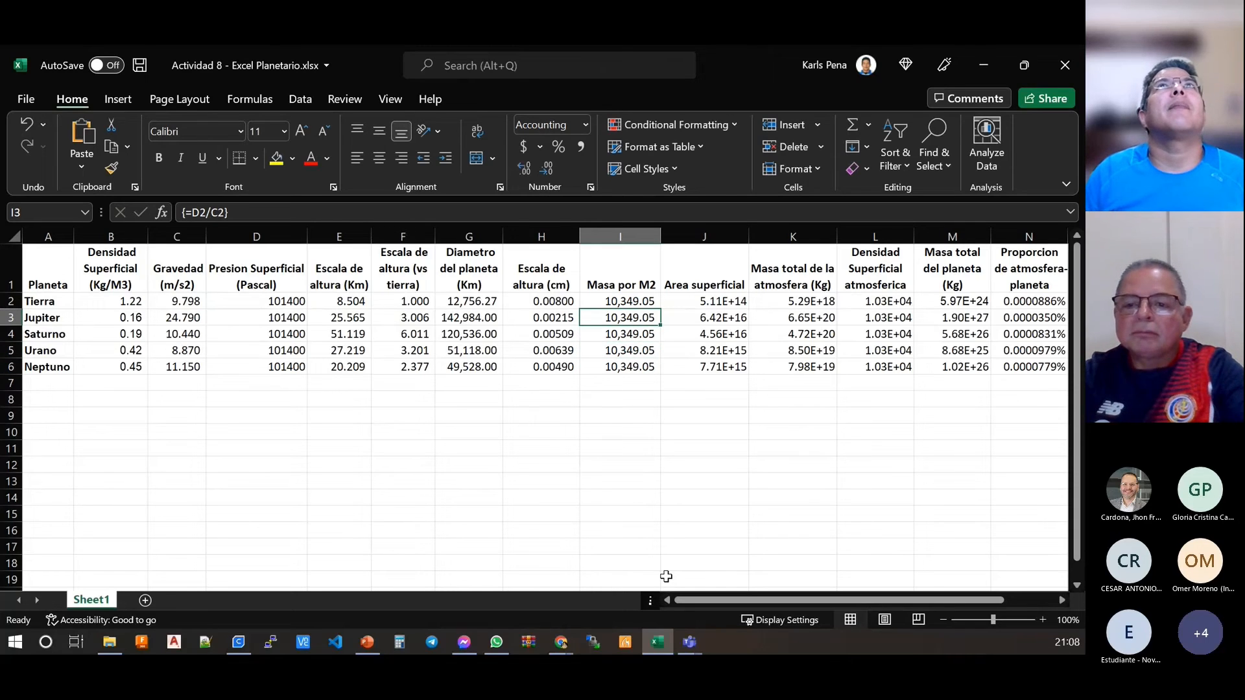
Step: Try to clear only I3:I6 of the mass per M2 array formula
{"action": "left_click_drag", "start_coordinate": [645, 368], "coordinate": [627, 314]}
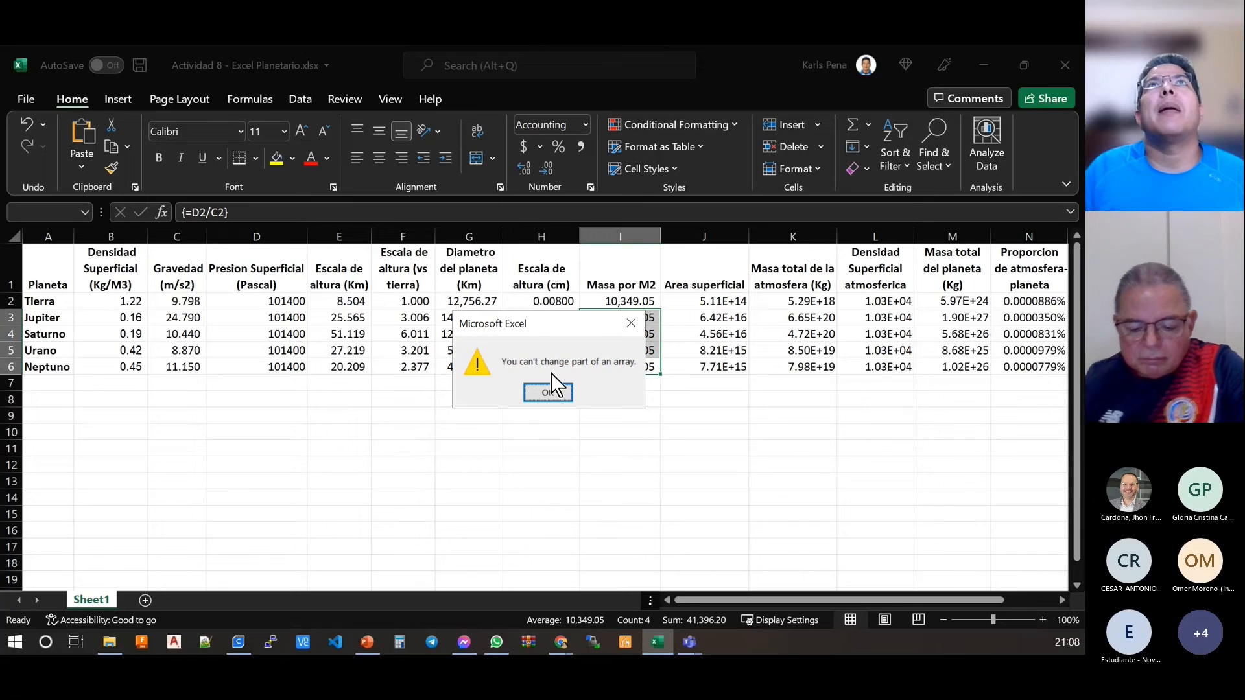
{"action": "left_click", "coordinate": [551, 388]}
{"action": "left_click", "coordinate": [551, 397]}
{"action": "left_click_drag", "start_coordinate": [638, 322], "coordinate": [632, 364]}
{"action": "key", "text": "Delete"}
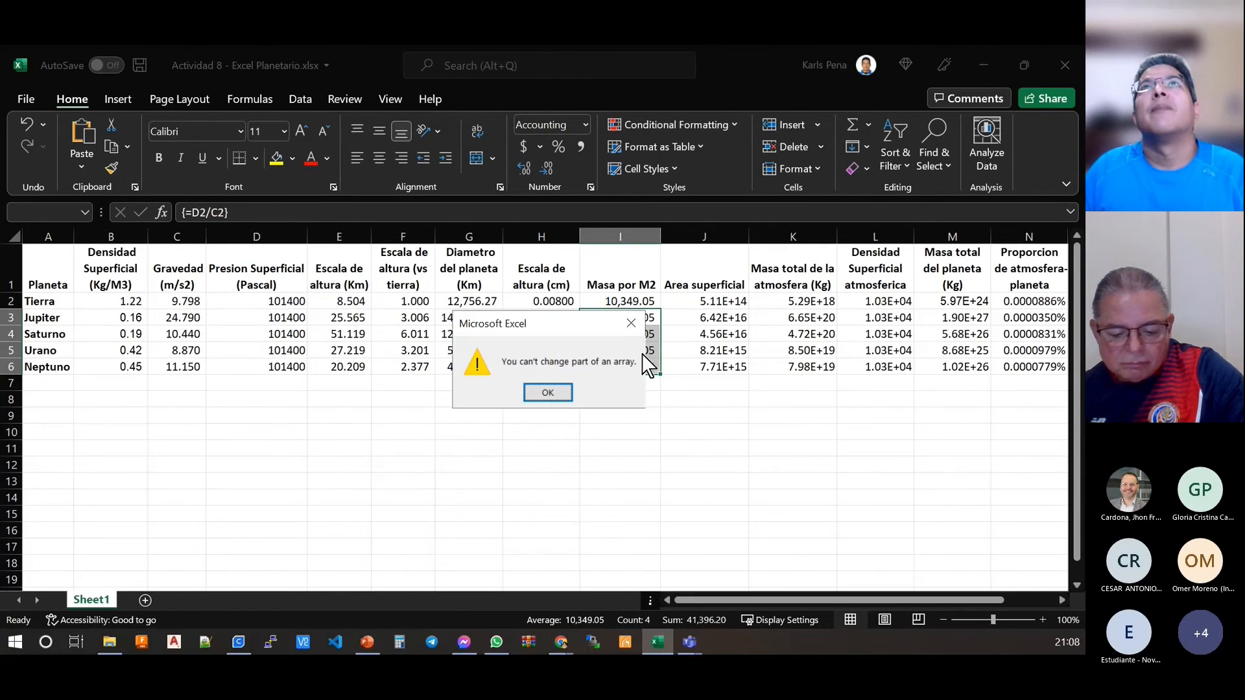
{"action": "left_click", "coordinate": [554, 395]}
{"action": "left_click", "coordinate": [635, 292]}
{"action": "left_click", "coordinate": [634, 298]}
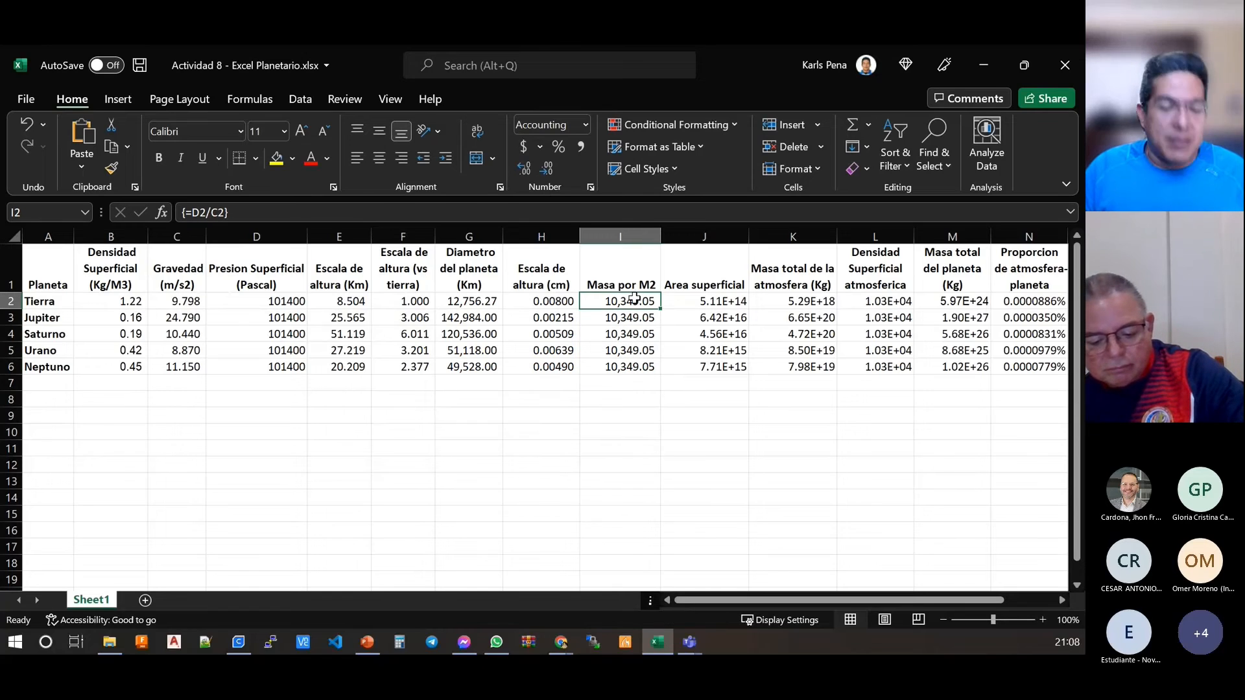
Step: Undo the array formula entry in I2:I6, and restore it with a redo
{"action": "key", "text": "ctrl+z"}
{"action": "key", "text": "ctrl+z"}
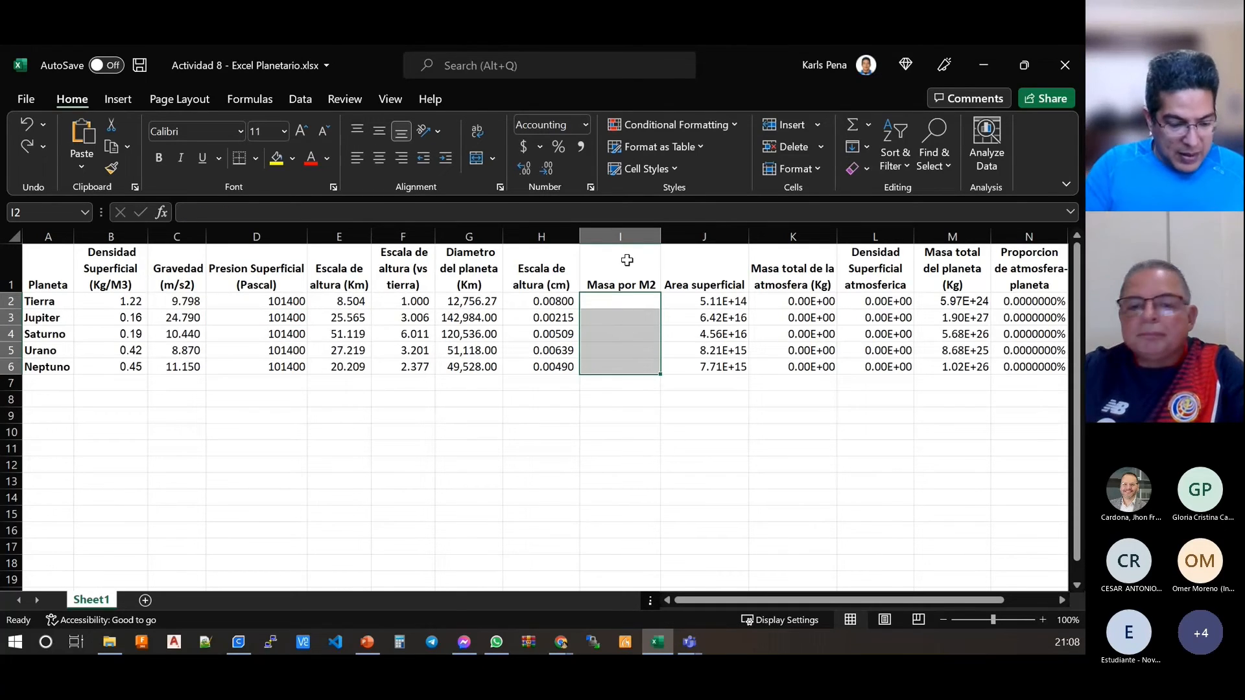
{"action": "key", "text": "alt+Tab"}
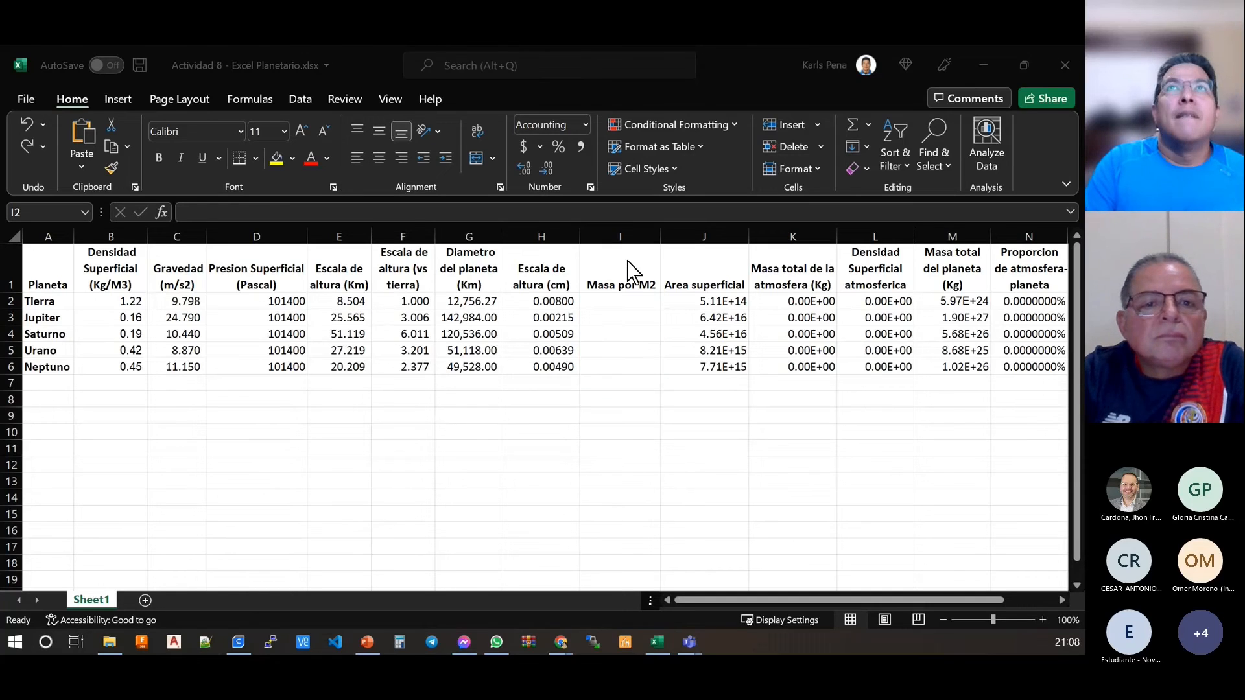
{"action": "key", "text": "alt+Tab"}
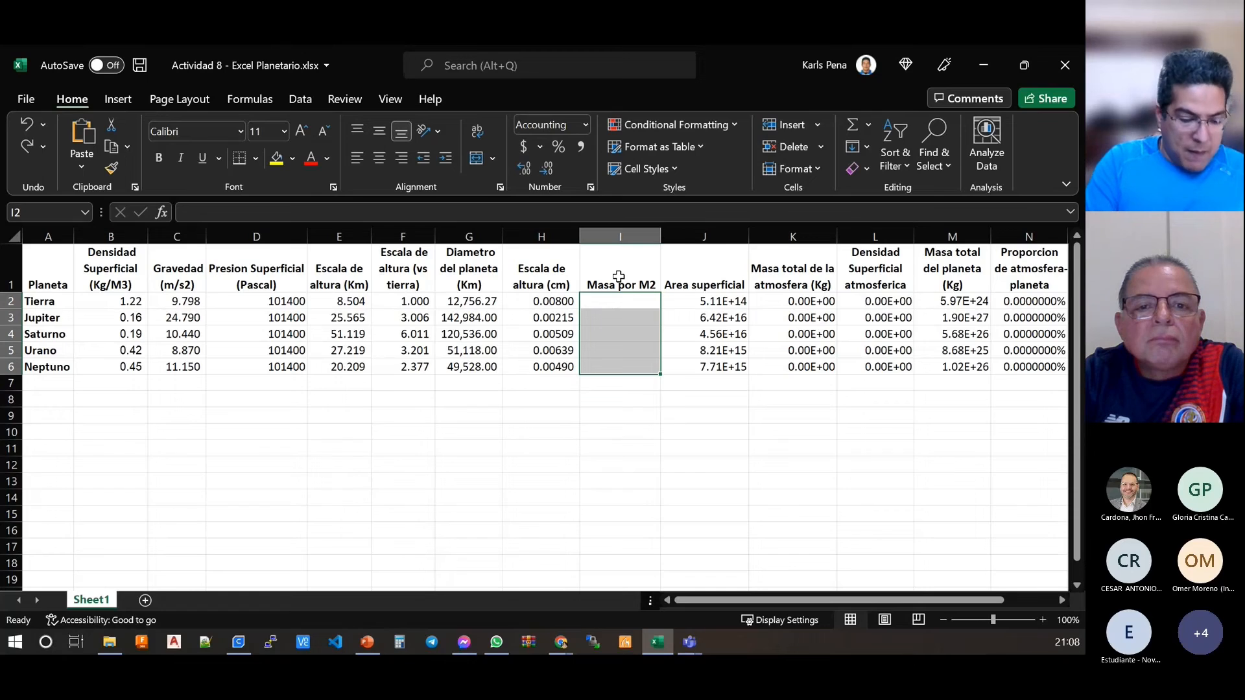
{"action": "key", "text": "ctrl+y"}
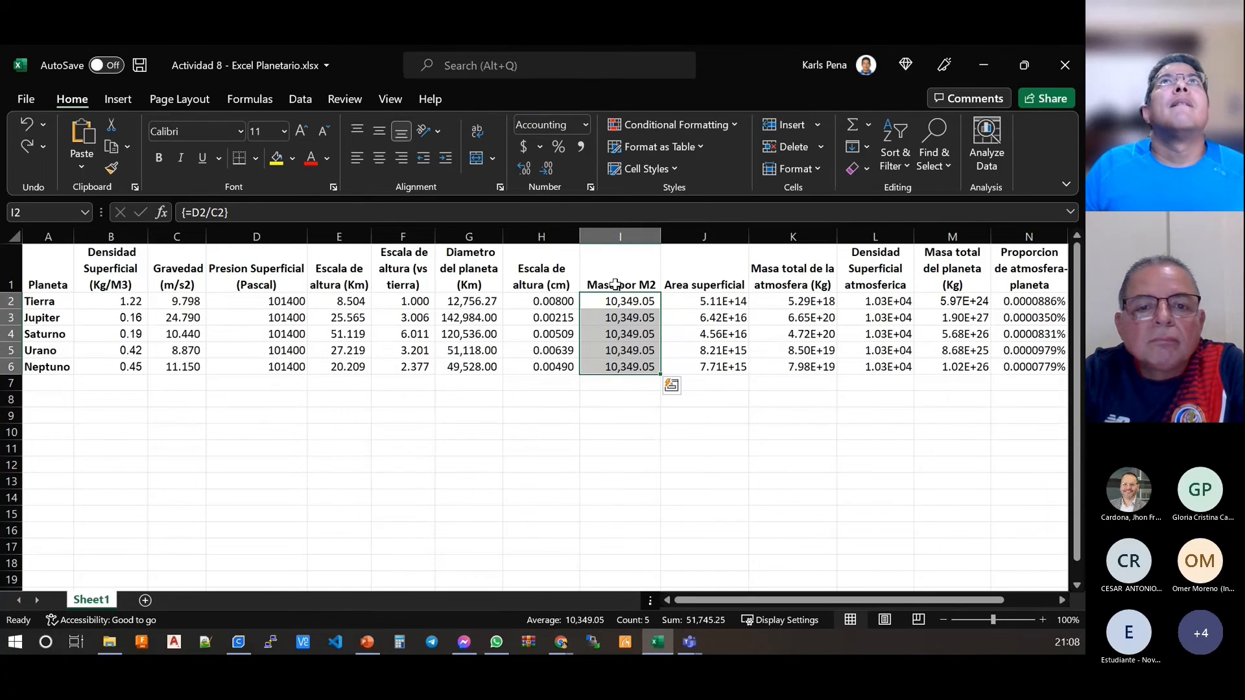
Step: Try to move part of the mass per M2 array around the Urano and Neptuno rows
{"action": "left_click_drag", "start_coordinate": [623, 302], "coordinate": [624, 357]}
{"action": "left_click", "coordinate": [629, 371]}
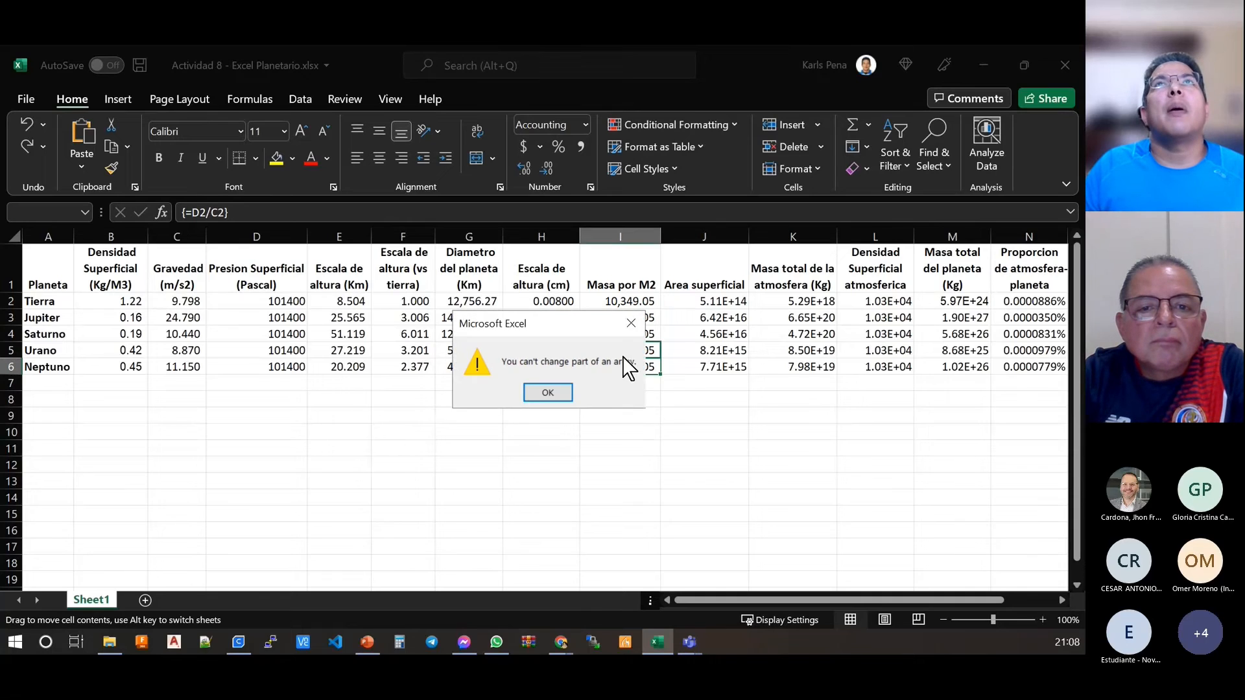
{"action": "key", "text": "Return"}
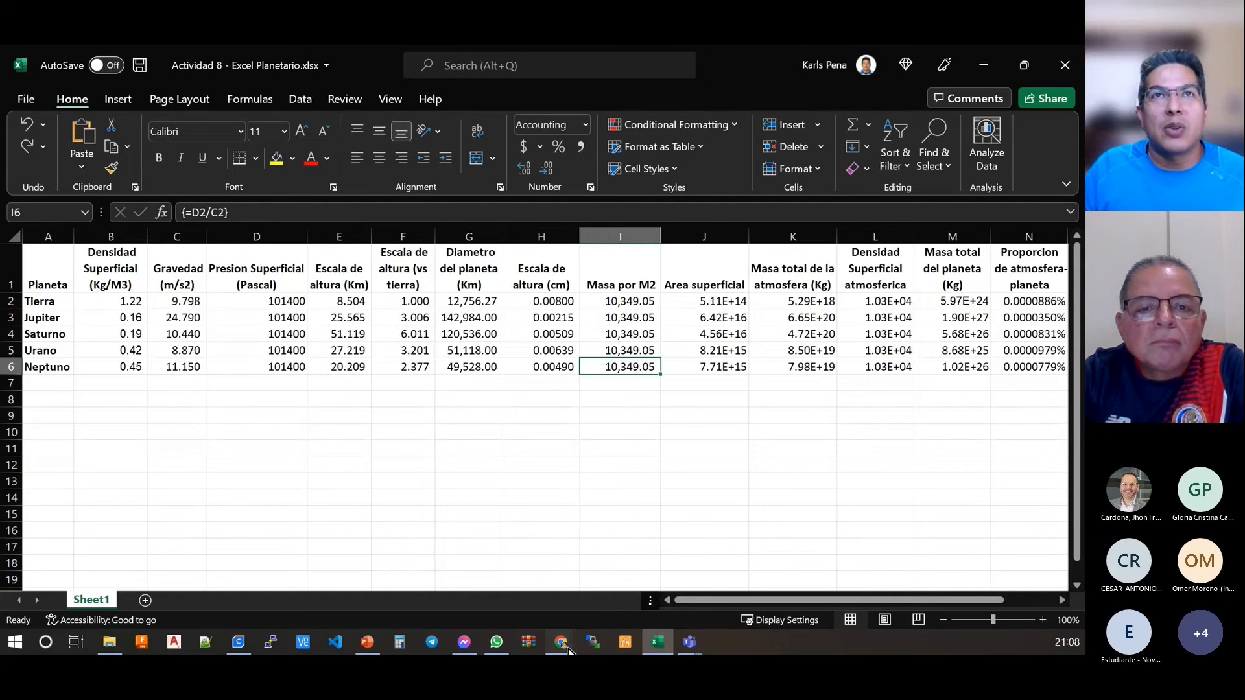
{"action": "left_click", "coordinate": [568, 648]}
{"action": "left_click", "coordinate": [518, 585]}
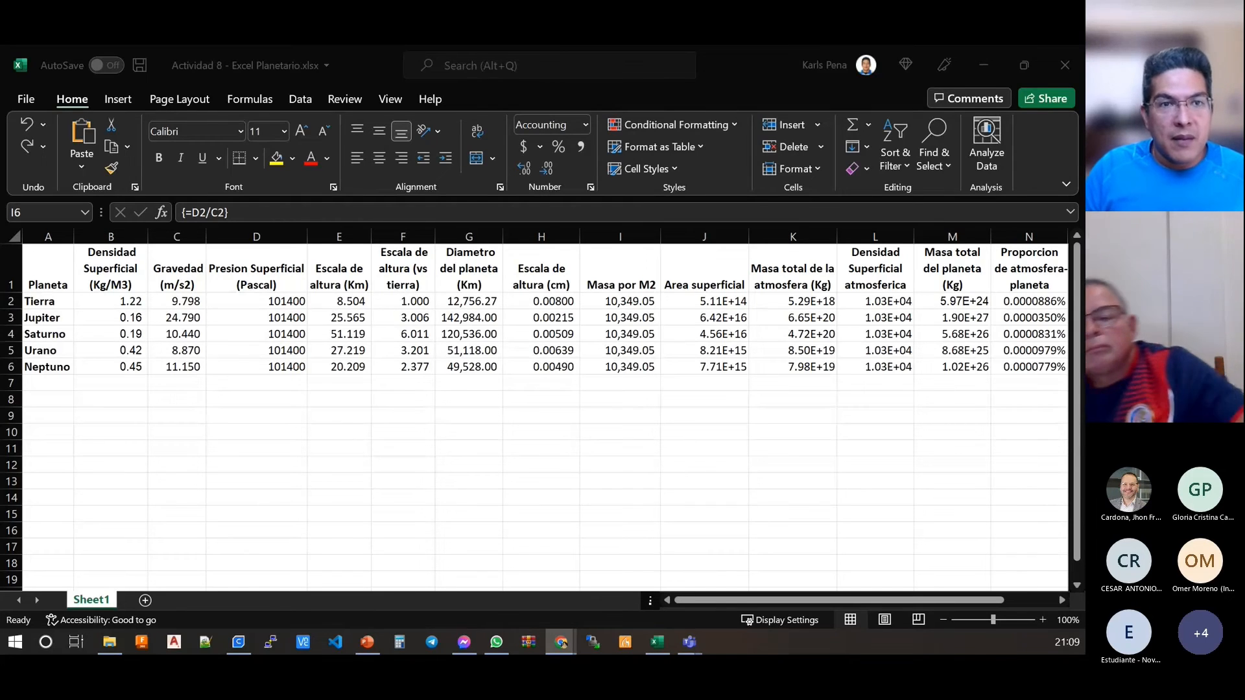
Step: Clear the entire array formula from the mass per M2 cells I2:I6
{"action": "left_click", "coordinate": [628, 296]}
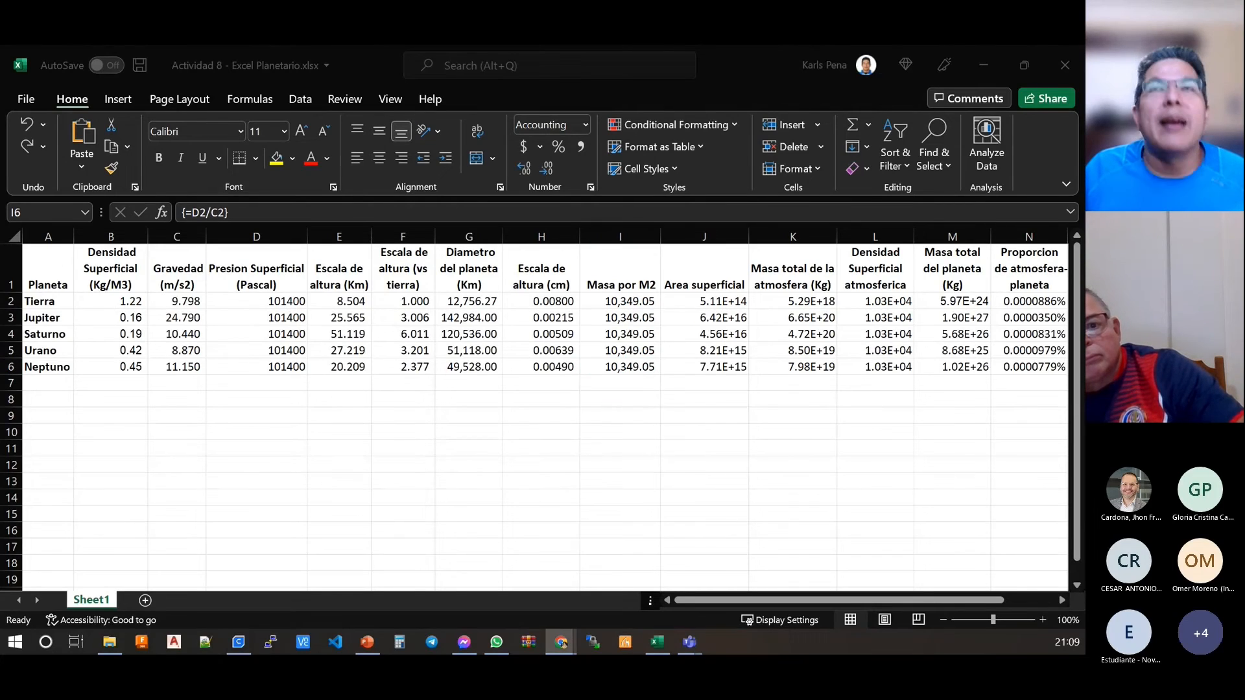
{"action": "left_click", "coordinate": [627, 303]}
{"action": "left_click_drag", "start_coordinate": [627, 303], "coordinate": [629, 368]}
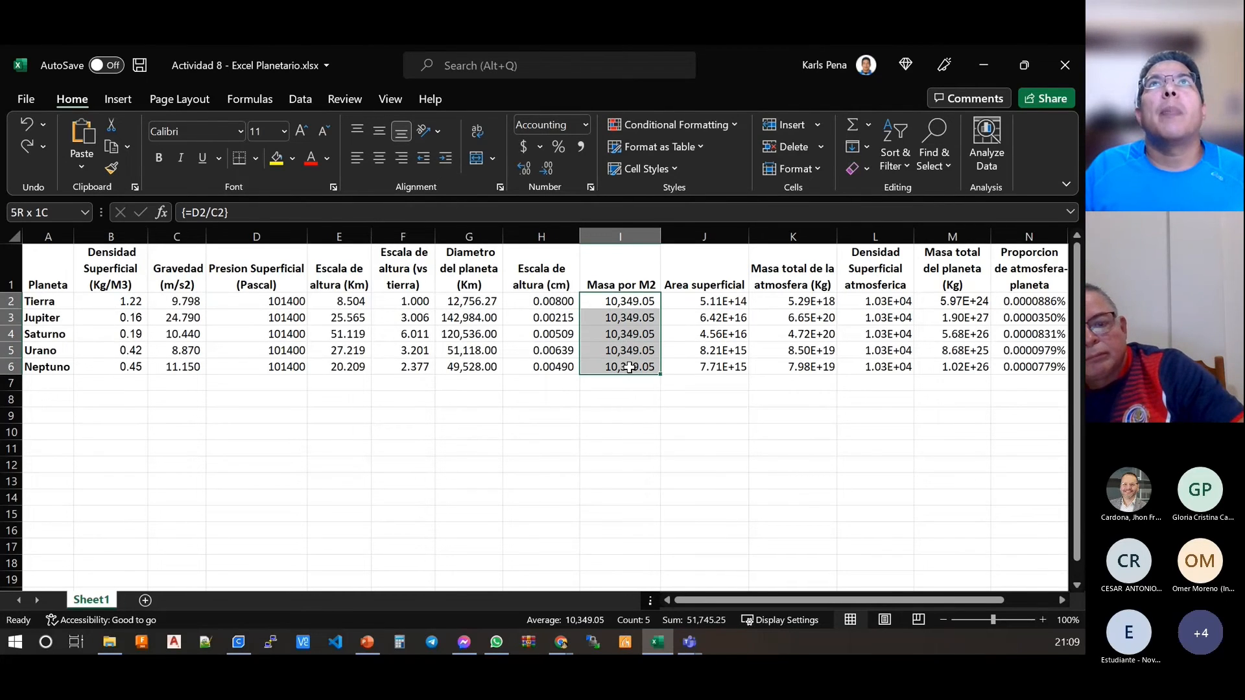
{"action": "key", "text": "Delete"}
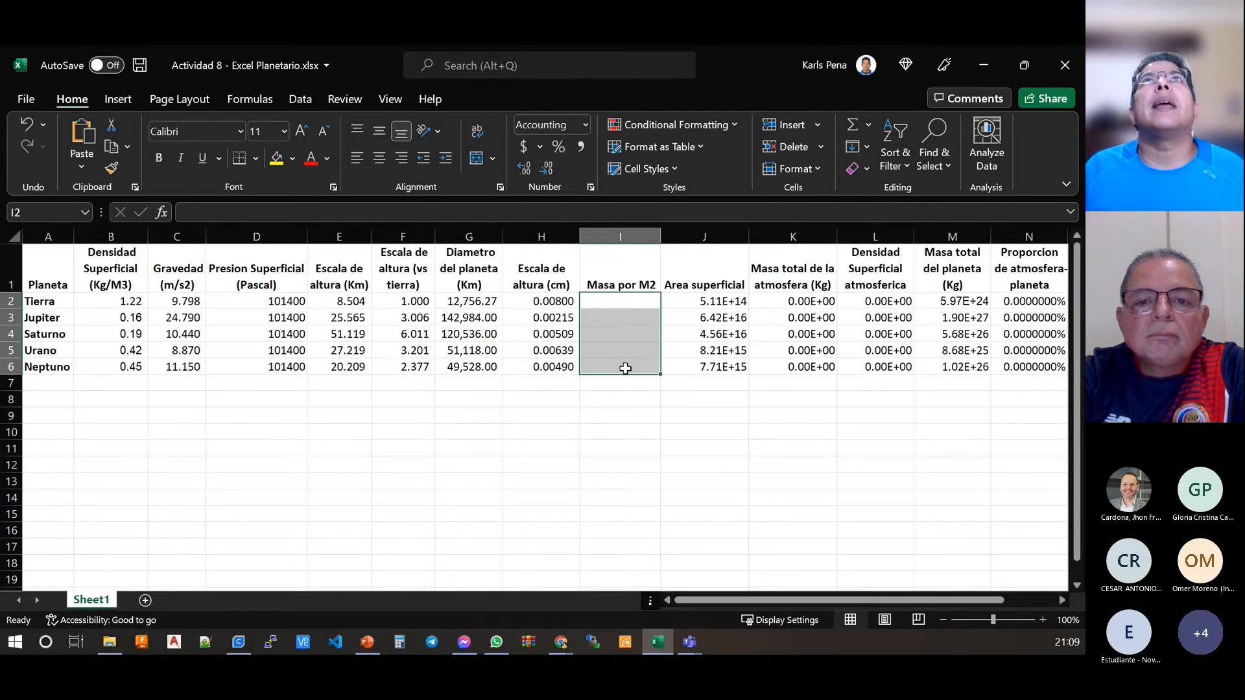
{"action": "left_click", "coordinate": [627, 300]}
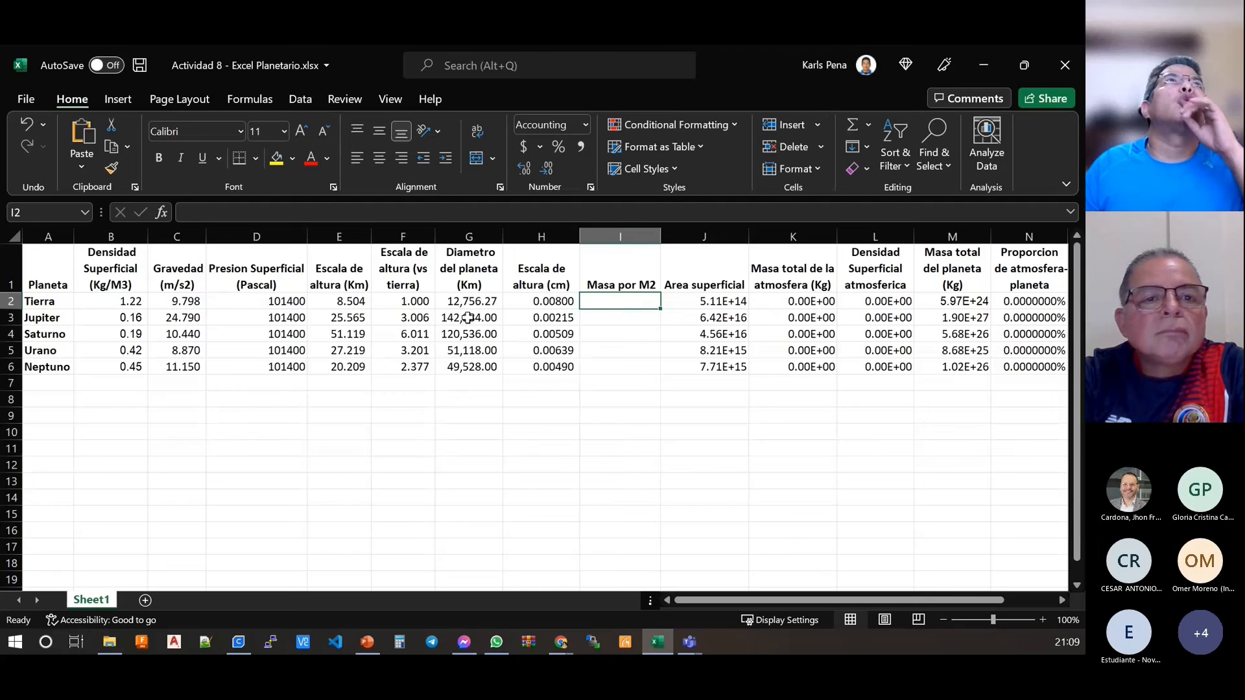
{"action": "left_click", "coordinate": [614, 379]}
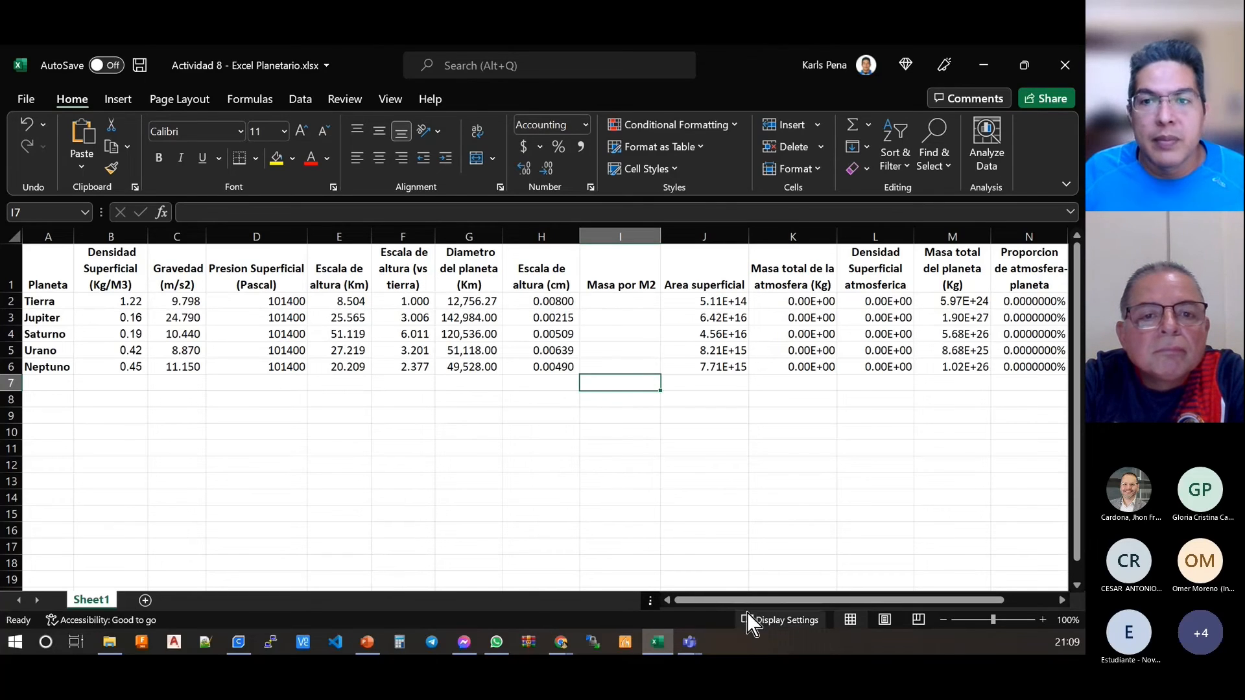
{"action": "left_click_drag", "start_coordinate": [611, 303], "coordinate": [619, 363]}
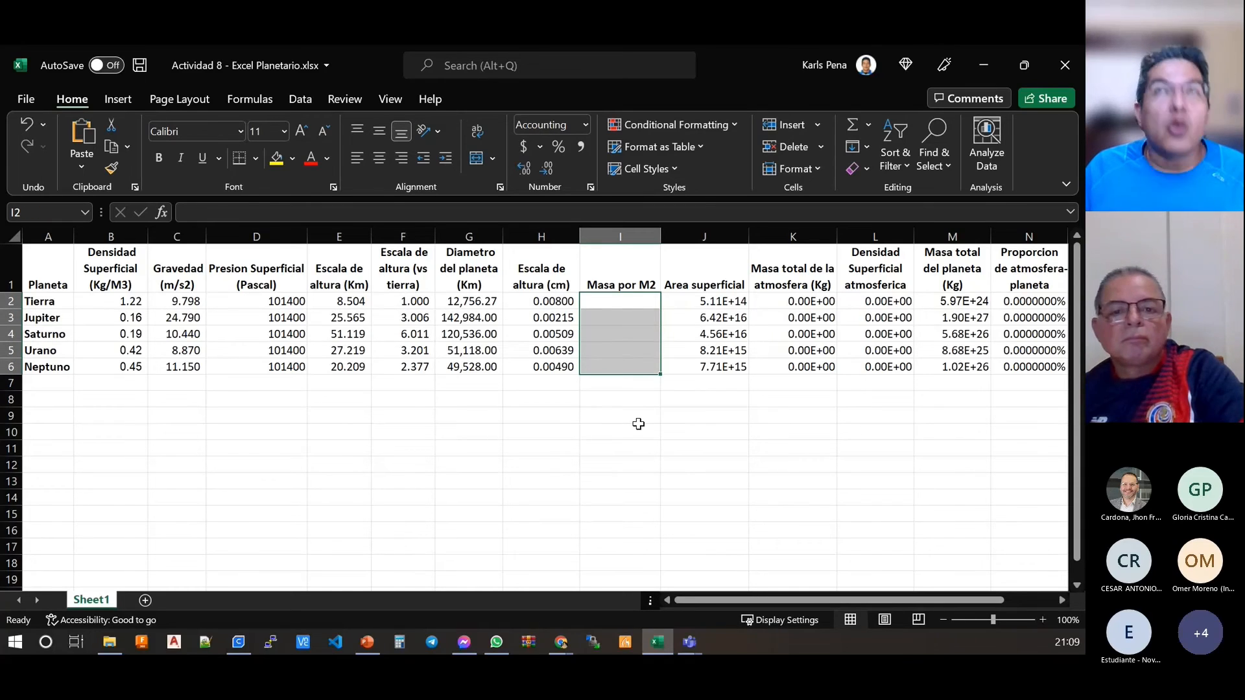
{"action": "left_click_drag", "start_coordinate": [613, 366], "coordinate": [612, 302]}
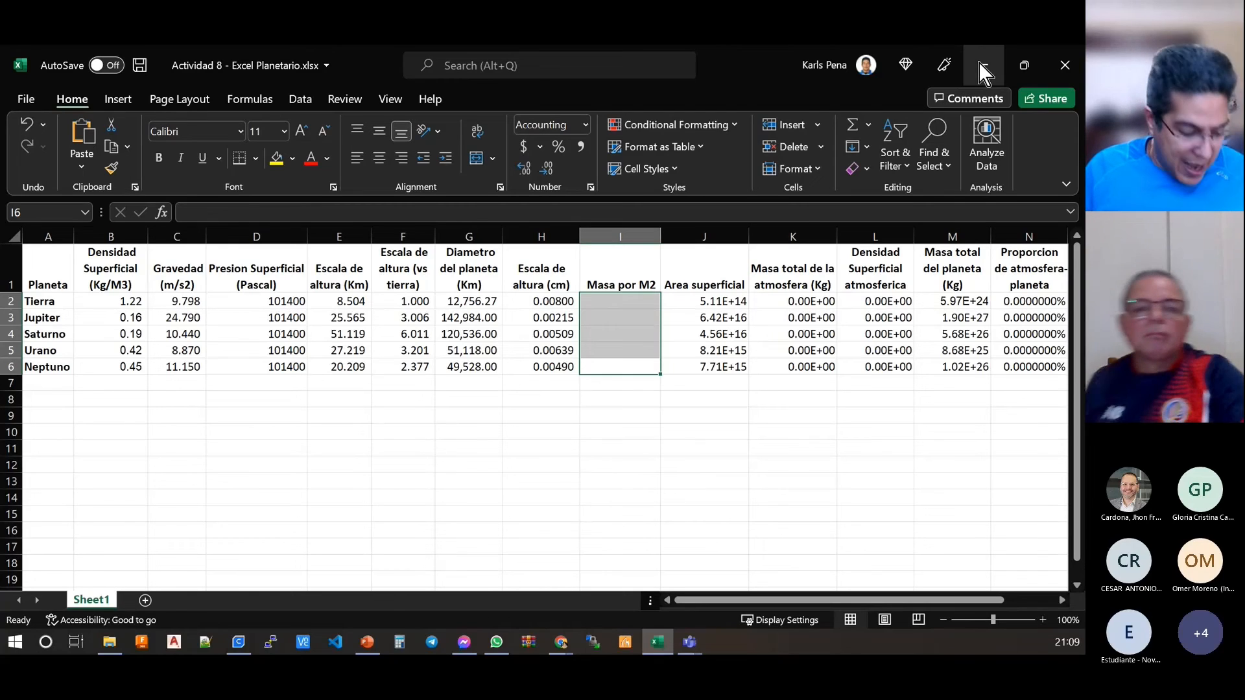
{"action": "key", "text": "BackSpace"}
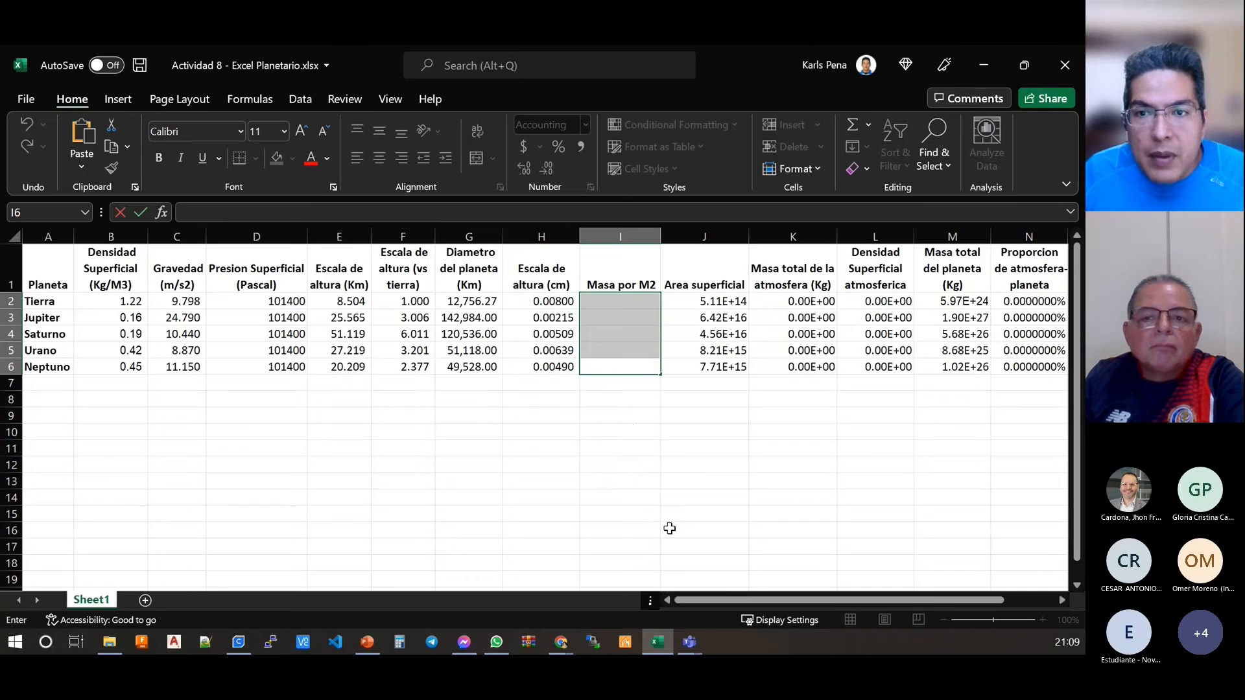
{"action": "left_click", "coordinate": [637, 389]}
Step: Enter the array formula =E2:E6/C2:C6 in the mass per M2 cells I2:I6
{"action": "mouse_move", "coordinate": [627, 363]}
{"action": "left_mouse_down"}
{"action": "mouse_move", "coordinate": [628, 300]}
{"action": "mouse_move", "coordinate": [634, 363]}
{"action": "left_mouse_up"}
{"action": "key", "text": "F2"}
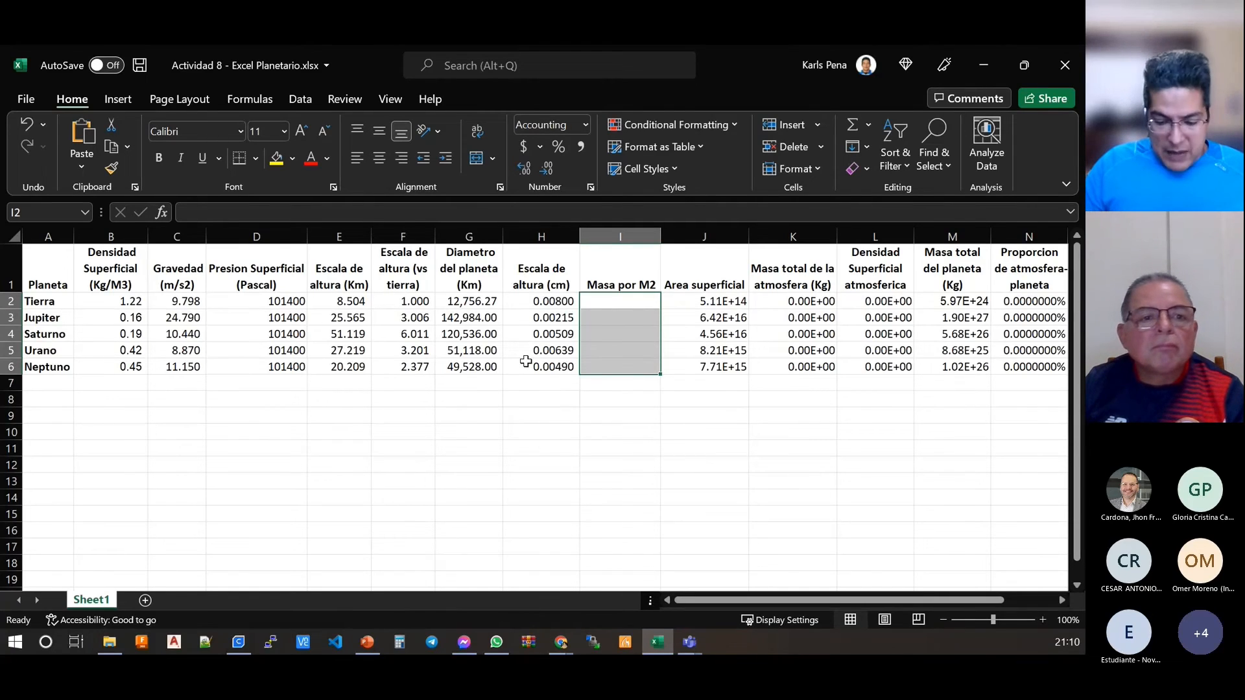
{"action": "type", "text": "="}
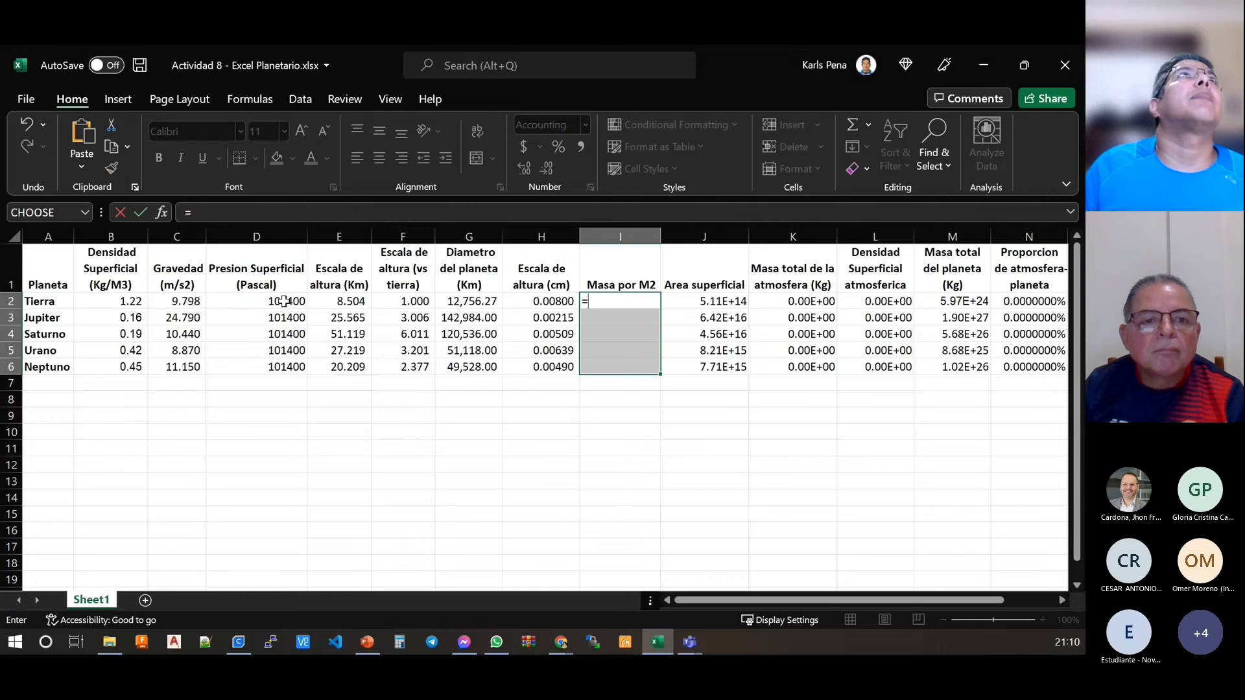
{"action": "left_click_drag", "start_coordinate": [342, 302], "coordinate": [342, 373]}
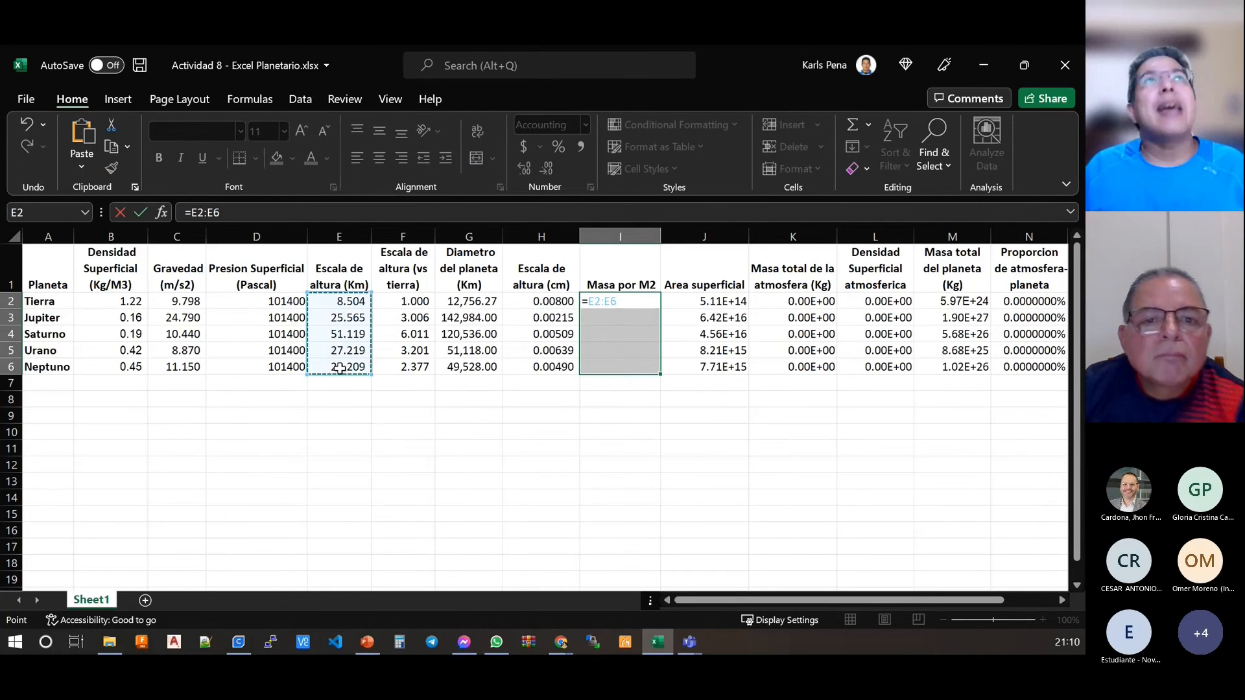
{"action": "type", "text": "/"}
{"action": "left_click_drag", "start_coordinate": [178, 304], "coordinate": [185, 373]}
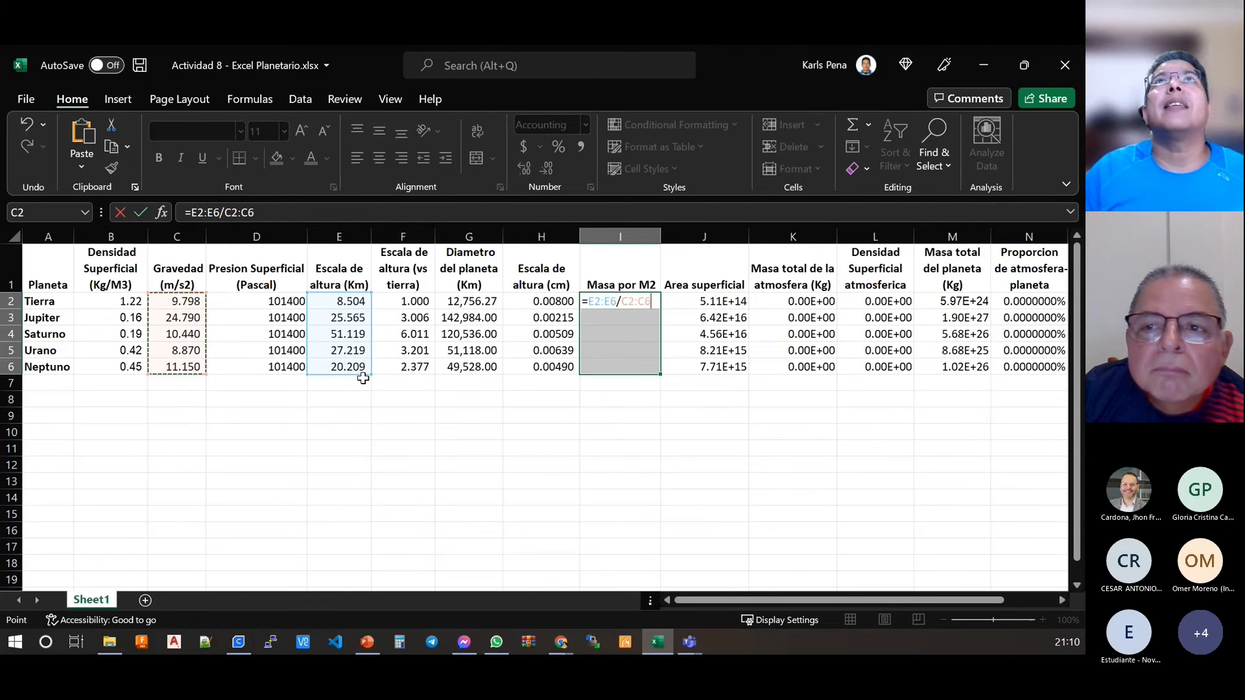
{"action": "key", "text": "ctrl+shift+Return"}
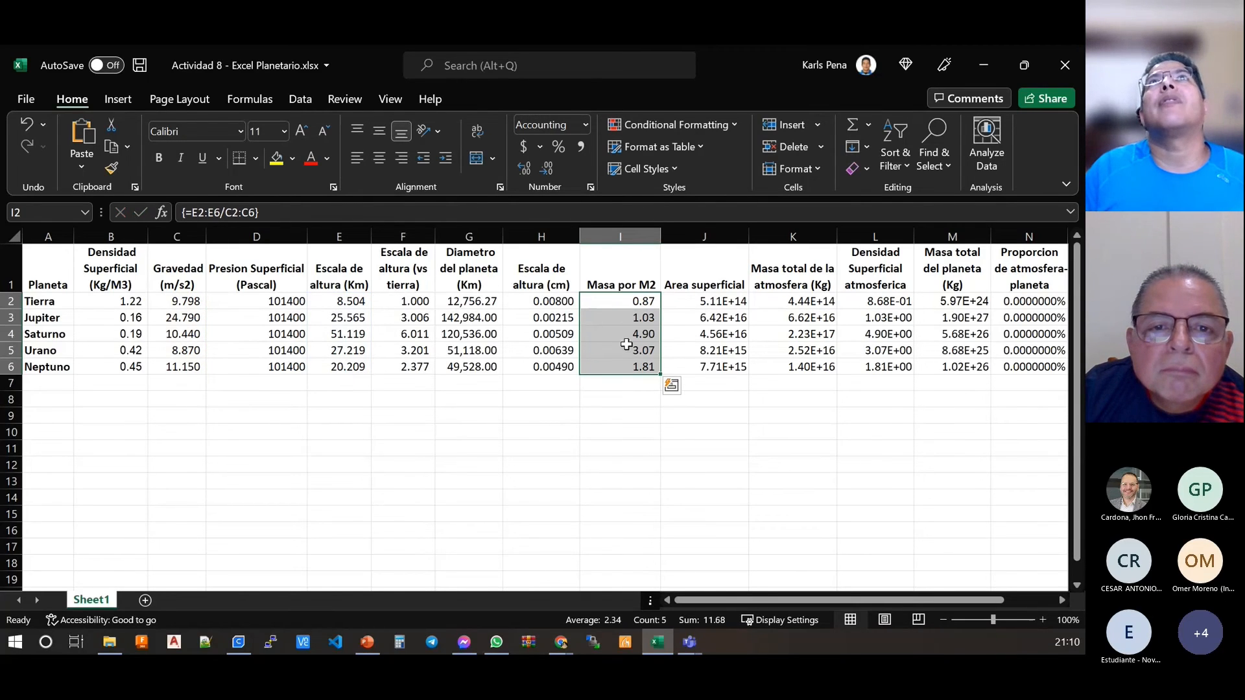
Step: Try to change the numerator range of the mass per M2 array formula to the surface pressures D2:D6
{"action": "left_click", "coordinate": [627, 303]}
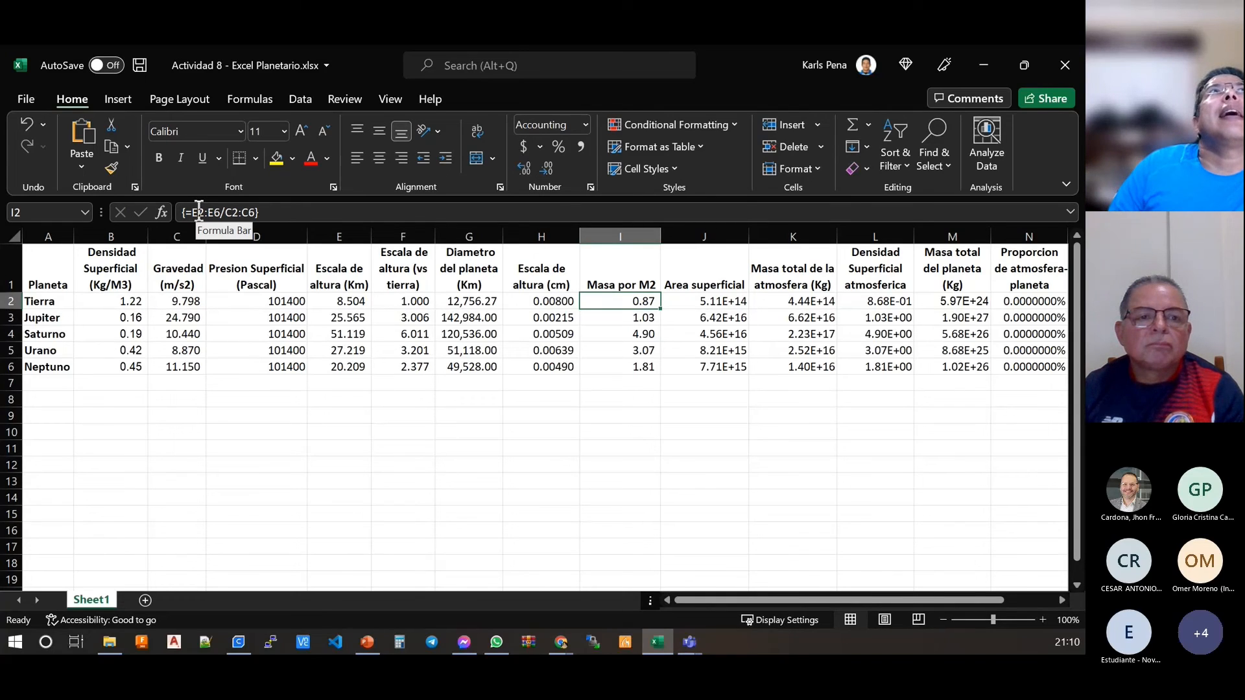
{"action": "left_click_drag", "start_coordinate": [194, 205], "coordinate": [255, 212]}
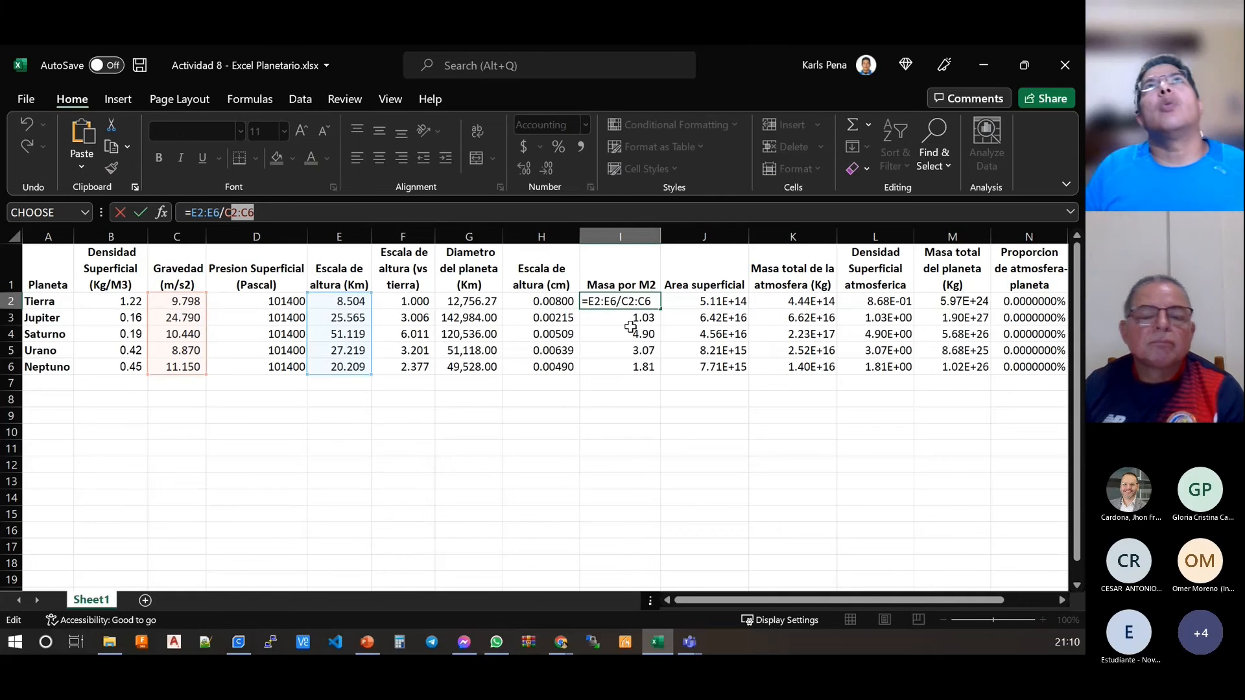
{"action": "key", "text": "ctrl+shift+Return"}
{"action": "left_click_drag", "start_coordinate": [637, 301], "coordinate": [639, 365]}
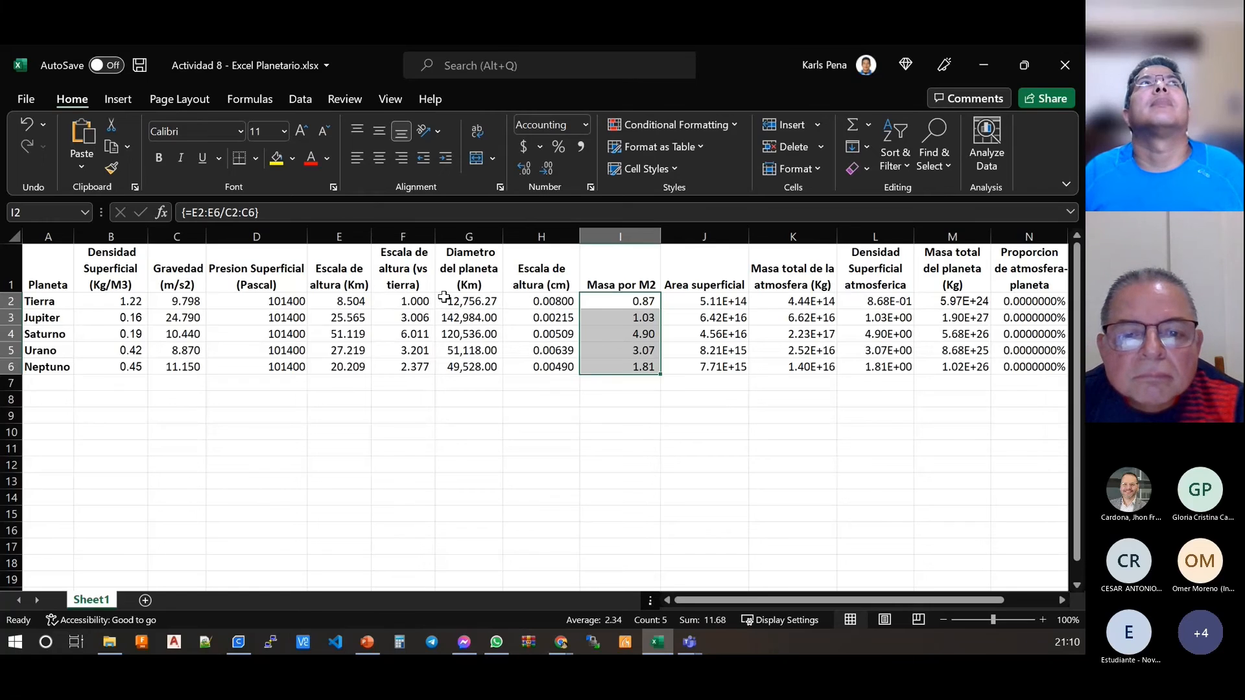
{"action": "left_click", "coordinate": [220, 212]}
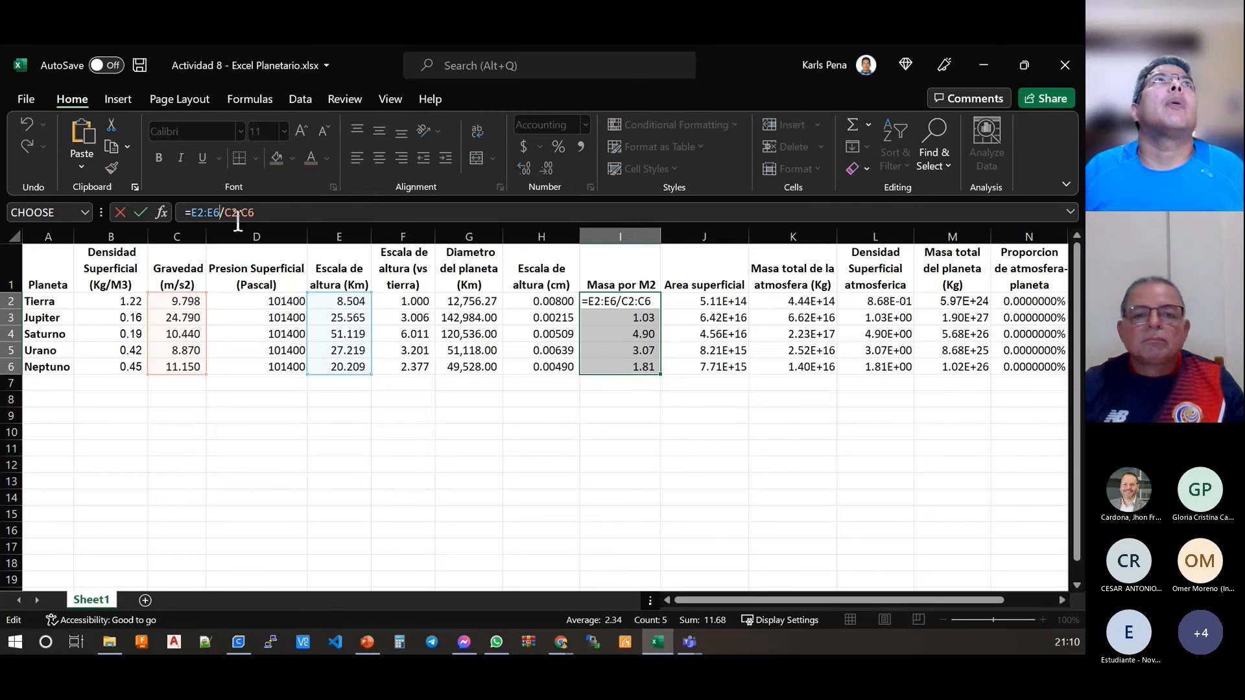
{"action": "left_click_drag", "start_coordinate": [304, 317], "coordinate": [297, 312]}
{"action": "key", "text": "Return"}
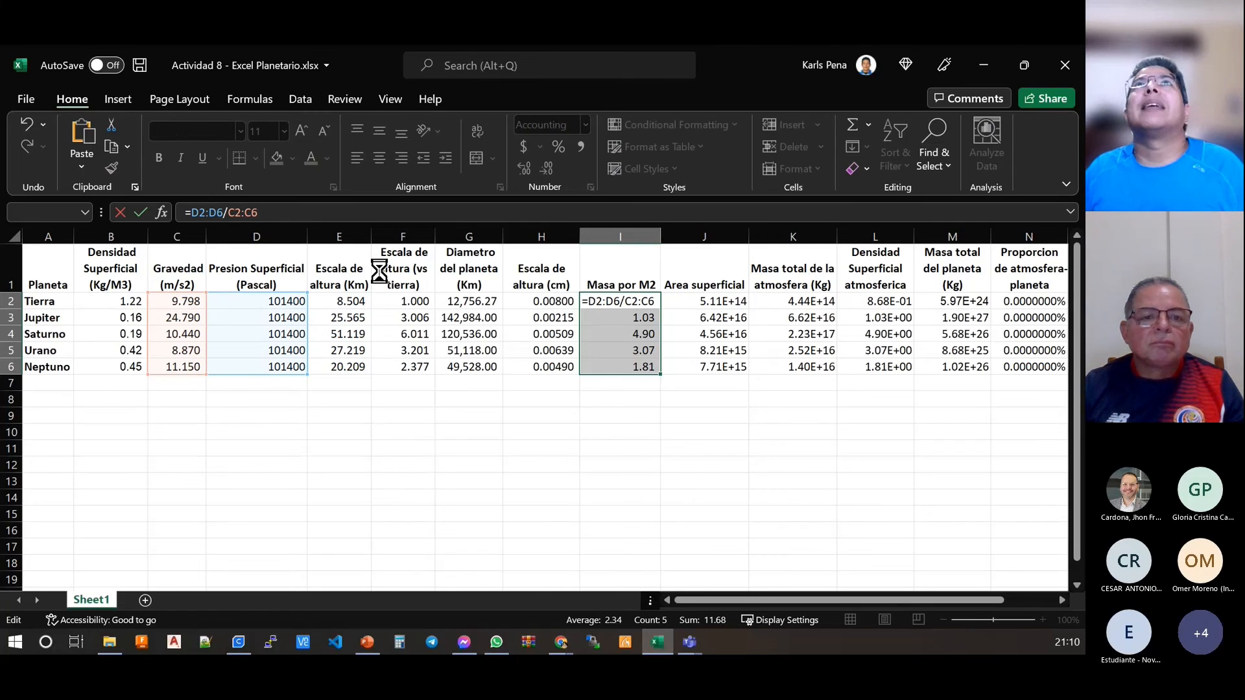
{"action": "left_click", "coordinate": [517, 393]}
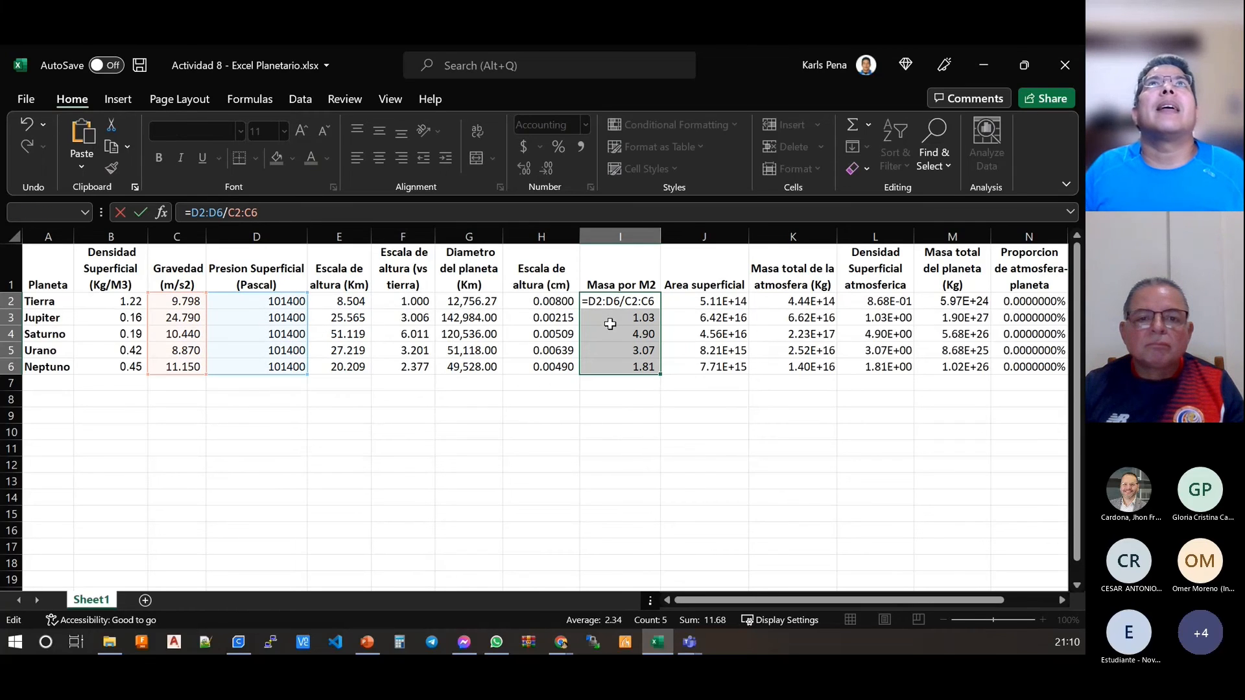
{"action": "key", "text": "Escape"}
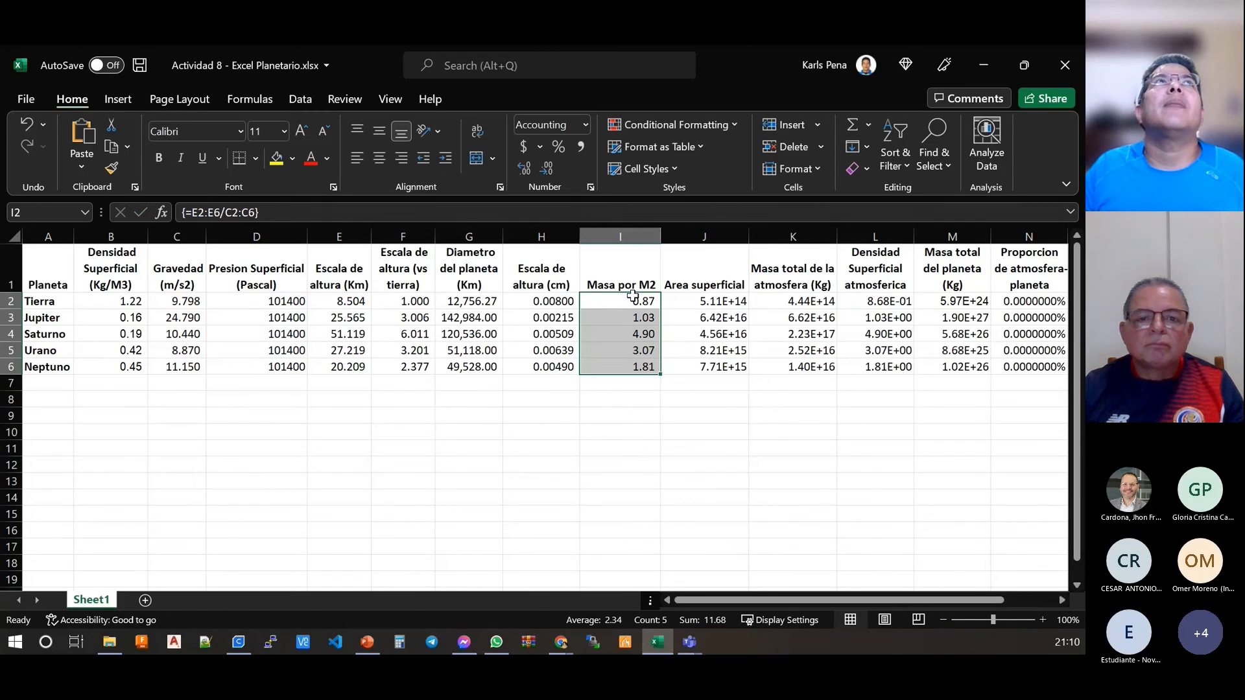
Step: Clear the incorrect array formula from the whole range I2:I6
{"action": "left_click", "coordinate": [221, 212]}
{"action": "key", "text": "Escape"}
{"action": "left_click_drag", "start_coordinate": [640, 302], "coordinate": [636, 366]}
{"action": "key", "text": "Delete"}
Step: Enter the array formula =D2:D6/C2:C6 in I2:I6 to divide surface pressure by gravity for each planet
{"action": "left_click_drag", "start_coordinate": [642, 301], "coordinate": [639, 365]}
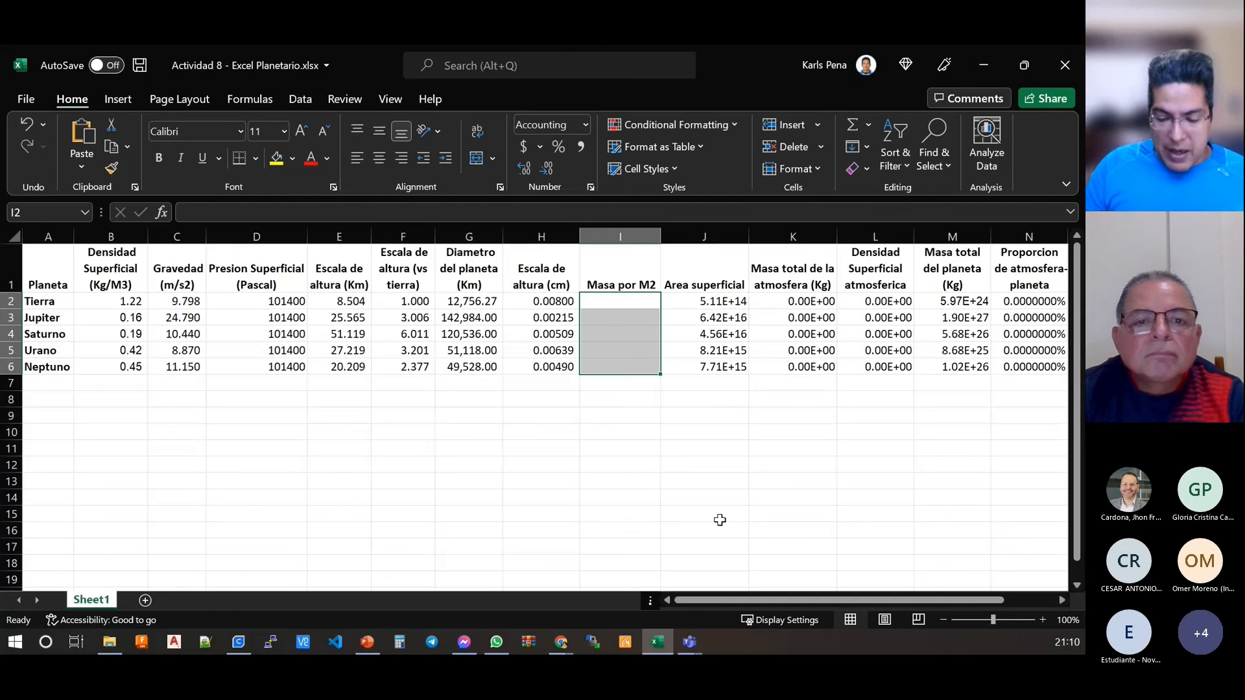
{"action": "type", "text": "="}
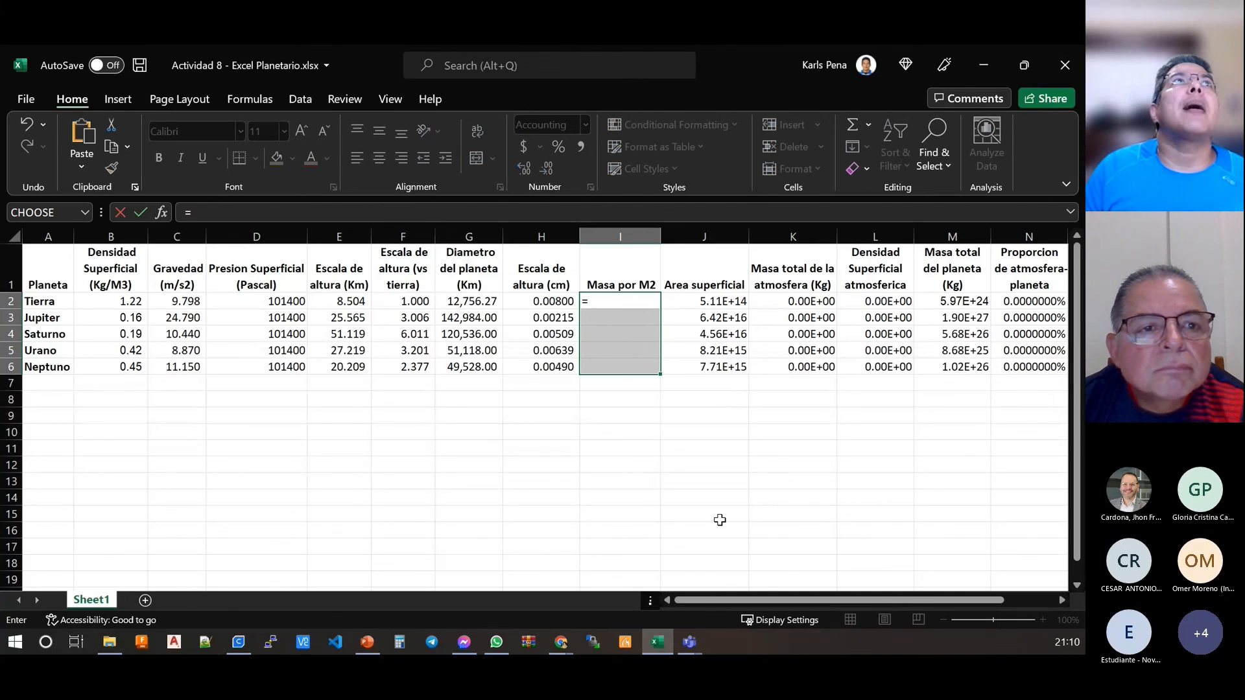
{"action": "left_click_drag", "start_coordinate": [240, 298], "coordinate": [251, 369]}
{"action": "type", "text": "/"}
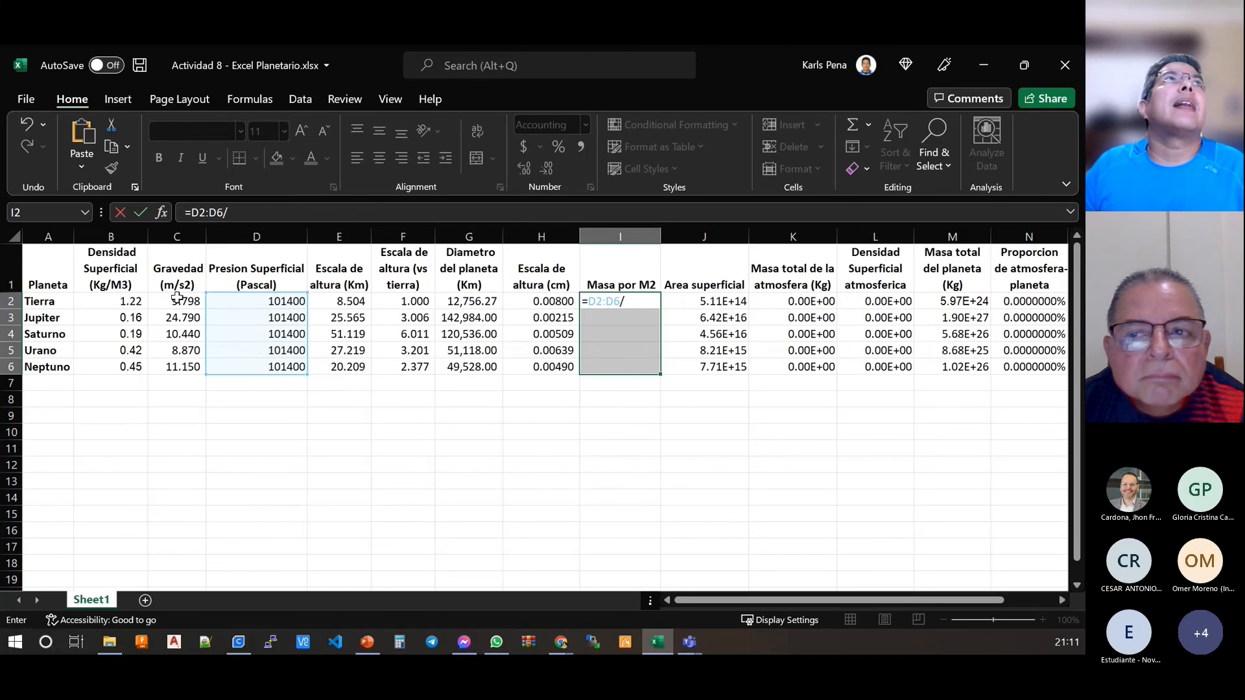
{"action": "left_click_drag", "start_coordinate": [178, 300], "coordinate": [183, 368]}
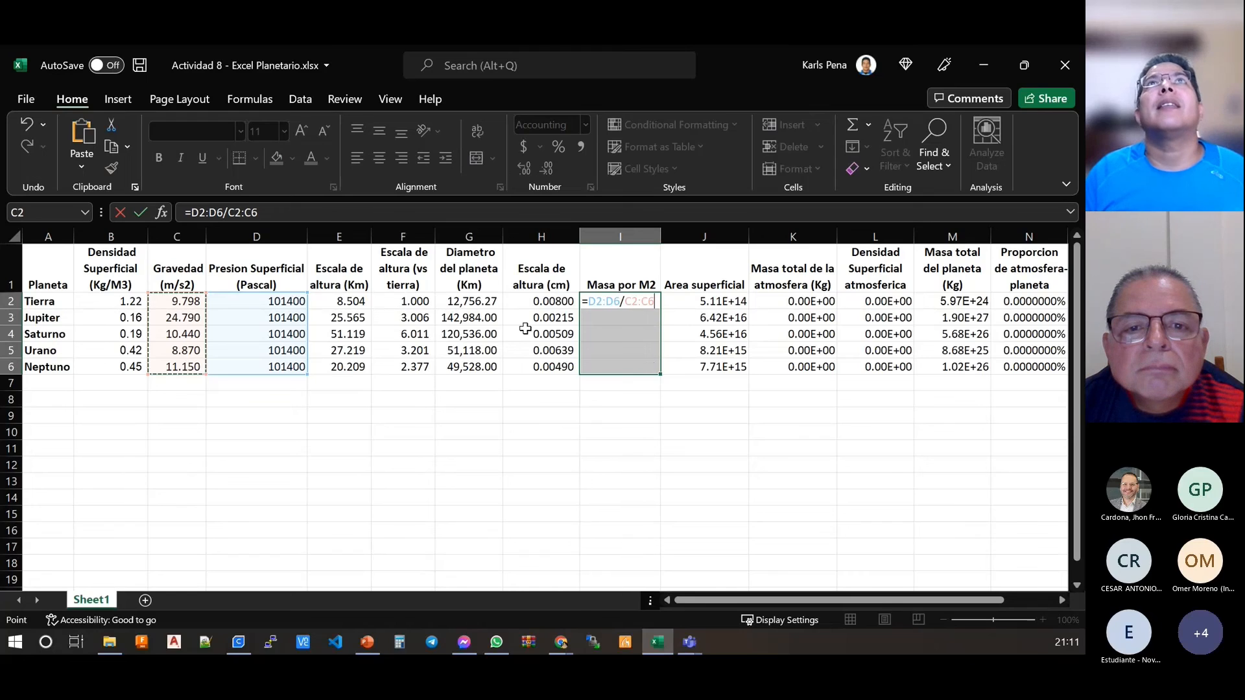
{"action": "key", "text": "ctrl+shift+Return"}
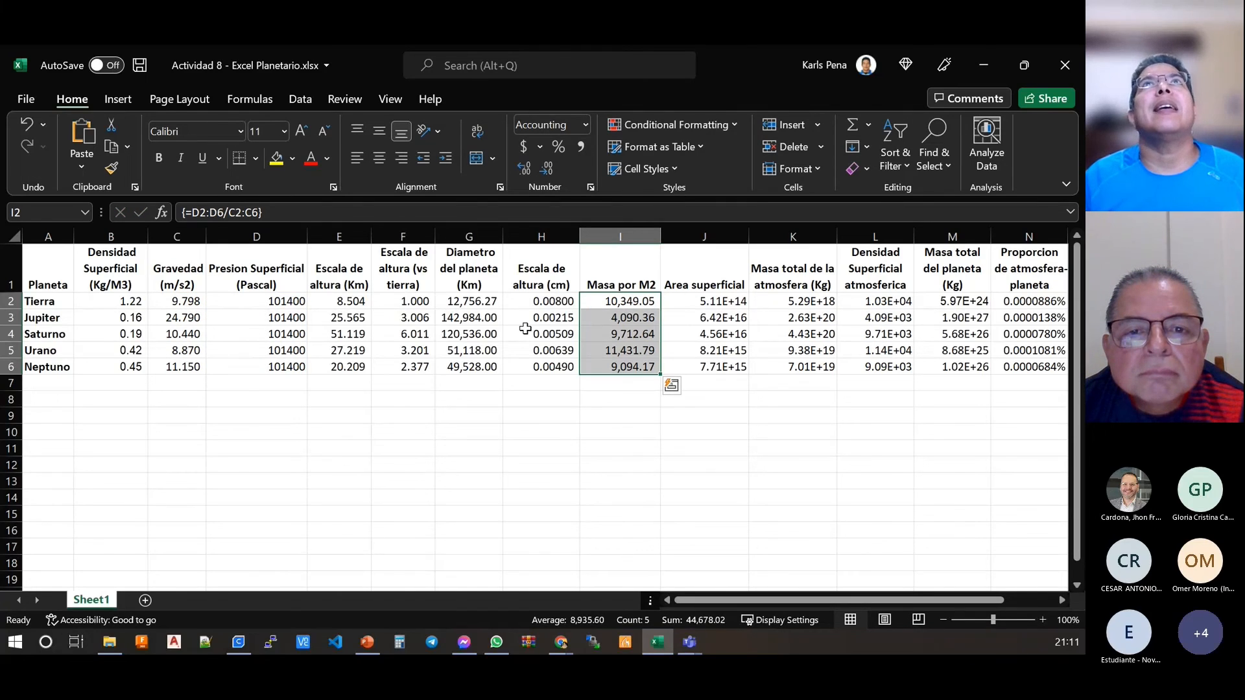
Step: Examine the array formula shared by the mass per M2 cells from Tierra down to Neptuno
{"action": "left_click_drag", "start_coordinate": [637, 301], "coordinate": [626, 367]}
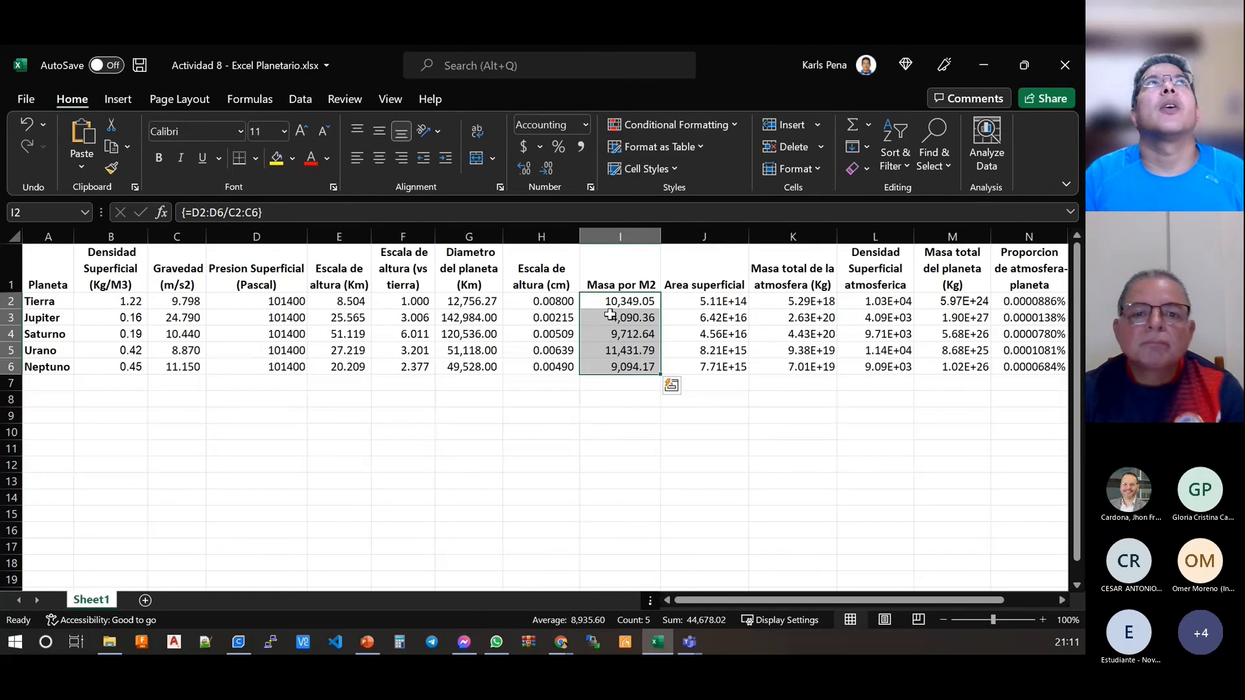
{"action": "left_click", "coordinate": [619, 301]}
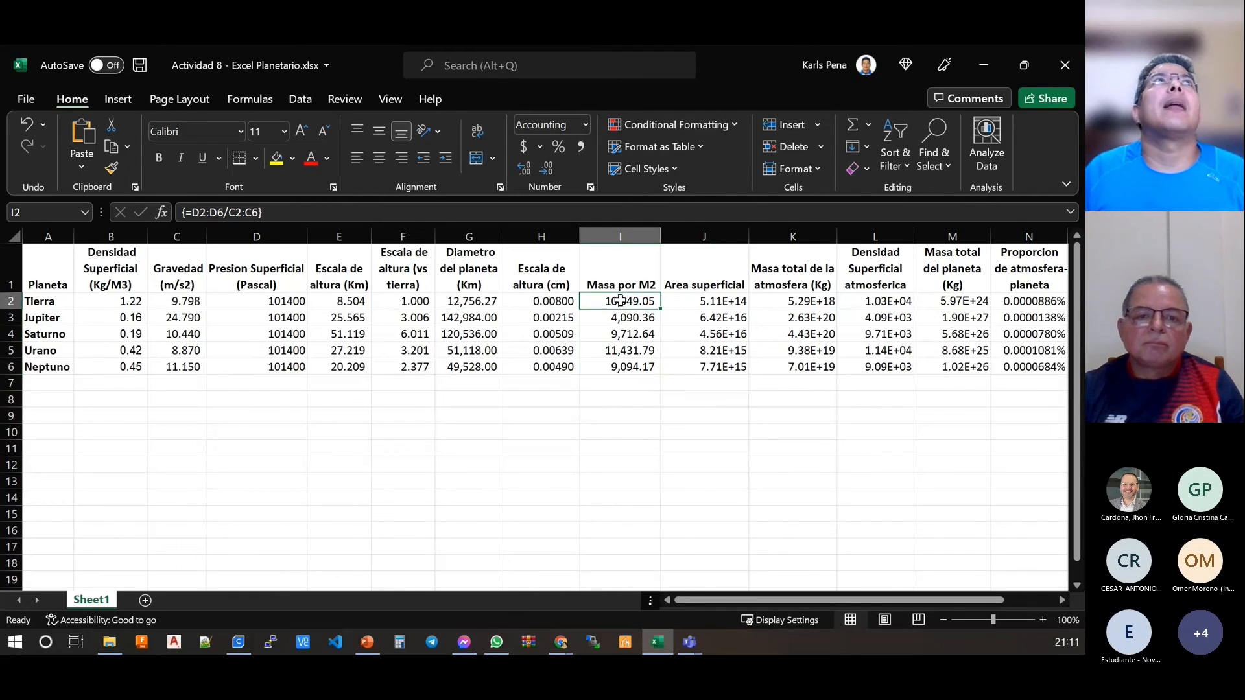
{"action": "left_click", "coordinate": [184, 214]}
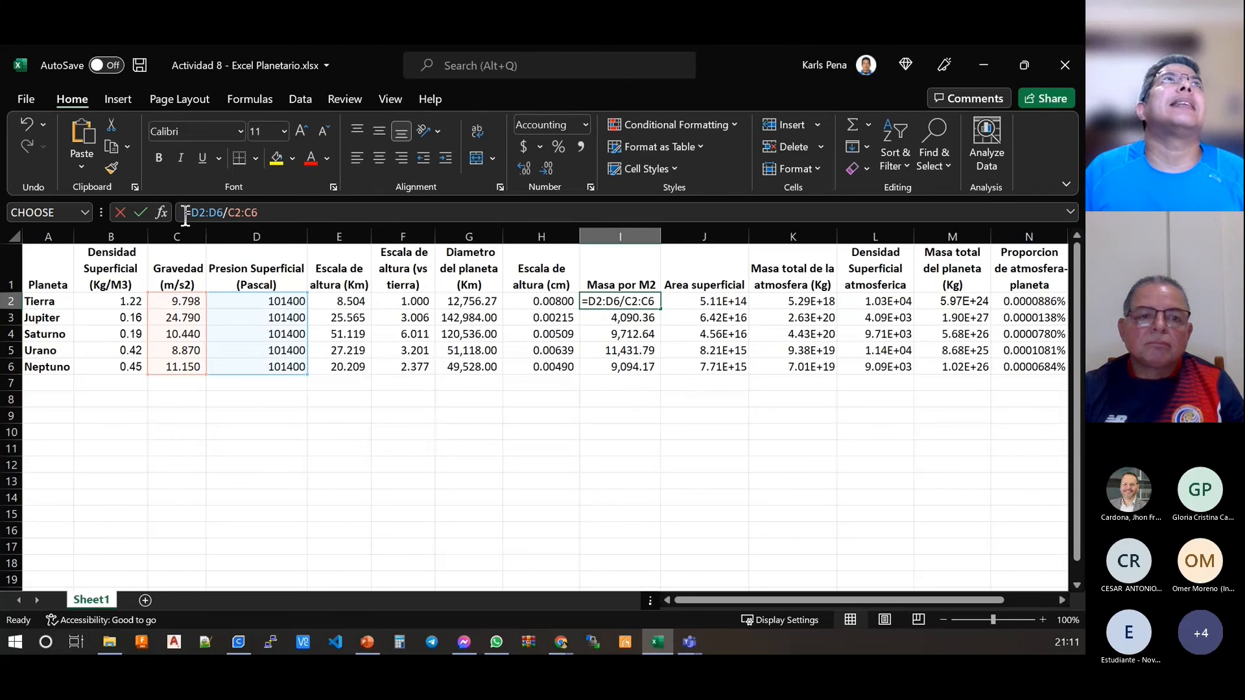
{"action": "key", "text": "Escape"}
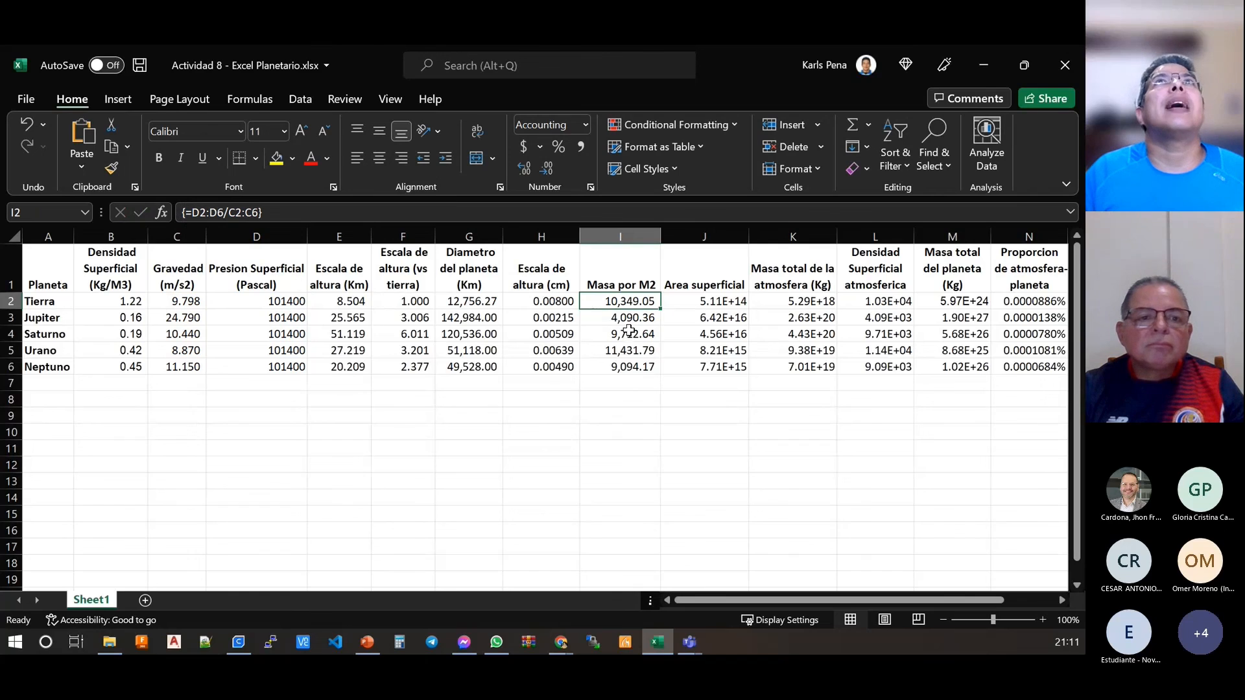
{"action": "key", "text": "Down"}
{"action": "key", "text": "Down"}
{"action": "key", "text": "Down"}
{"action": "key", "text": "Down"}
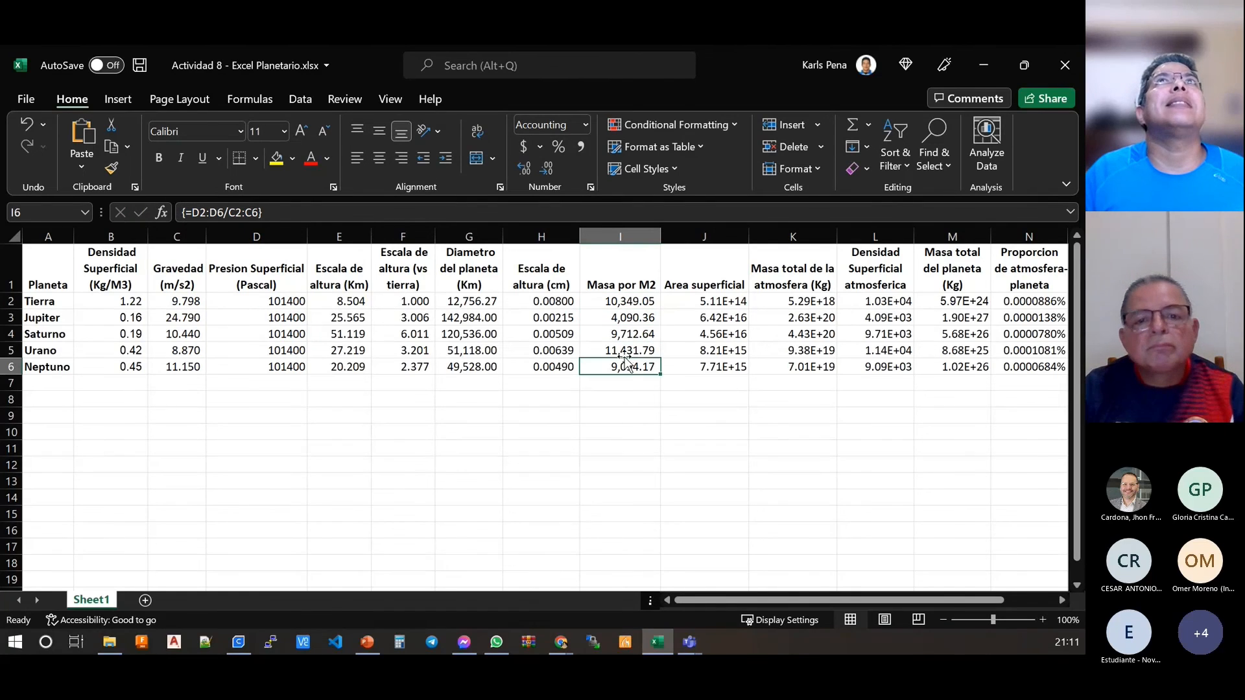
{"action": "left_click", "coordinate": [627, 348]}
{"action": "left_click_drag", "start_coordinate": [627, 298], "coordinate": [633, 368]}
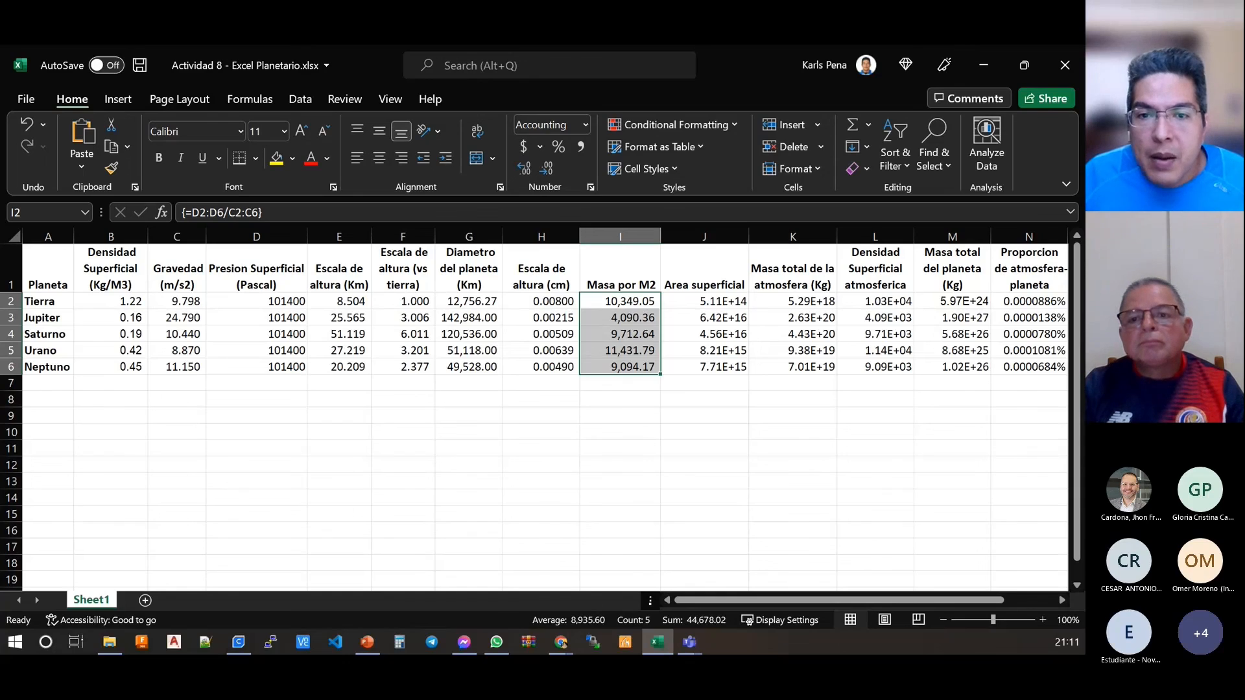
Step: Clear the pressure-by-gravity array formula from all the mass per M2 cells I2:I6
{"action": "left_click", "coordinate": [622, 391]}
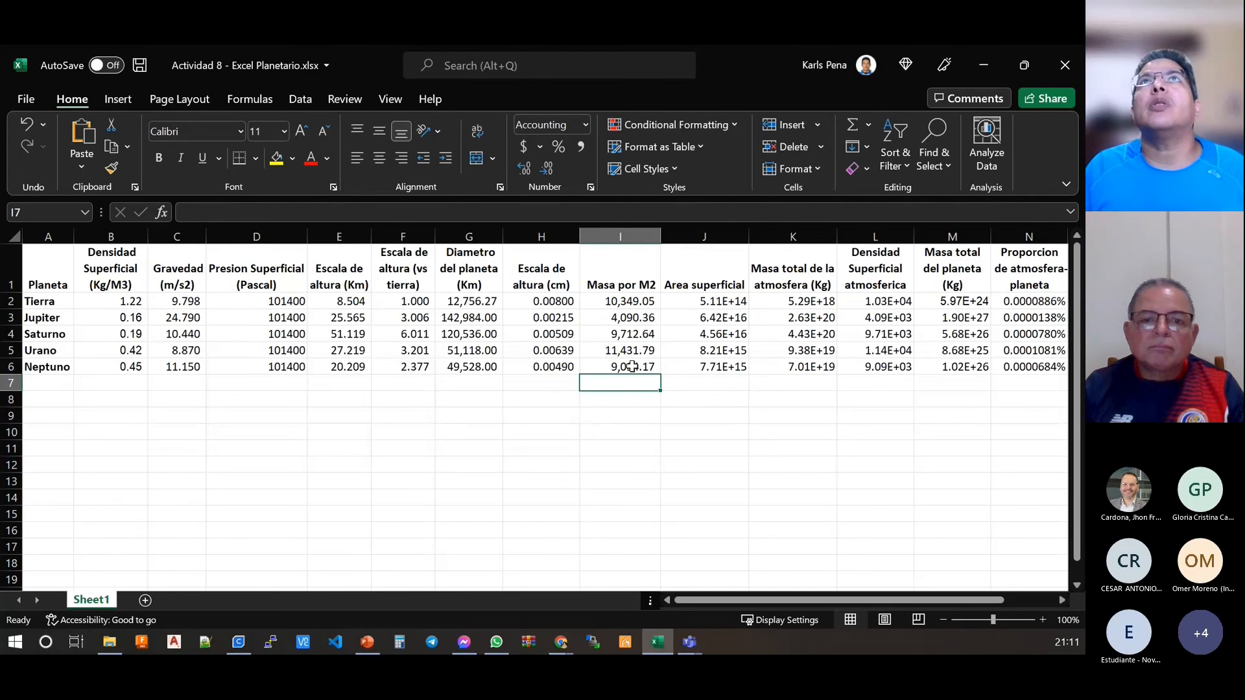
{"action": "left_click", "coordinate": [634, 289]}
{"action": "left_click", "coordinate": [634, 299]}
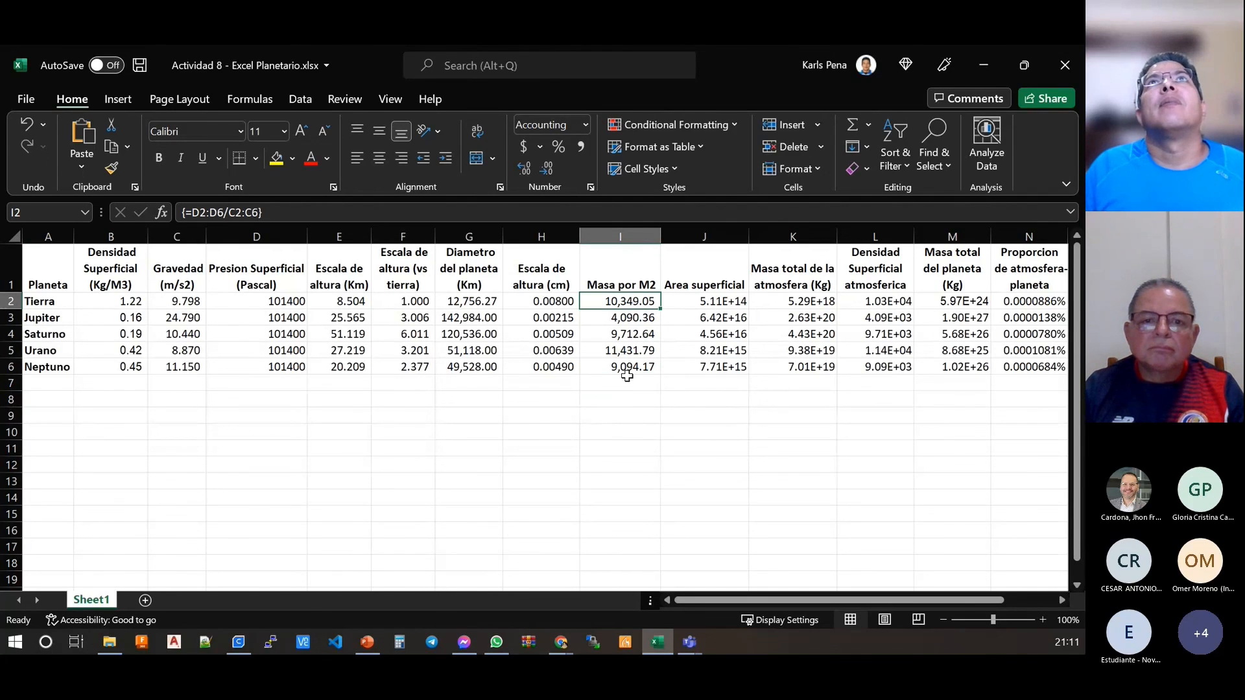
{"action": "left_click_drag", "start_coordinate": [637, 299], "coordinate": [639, 367]}
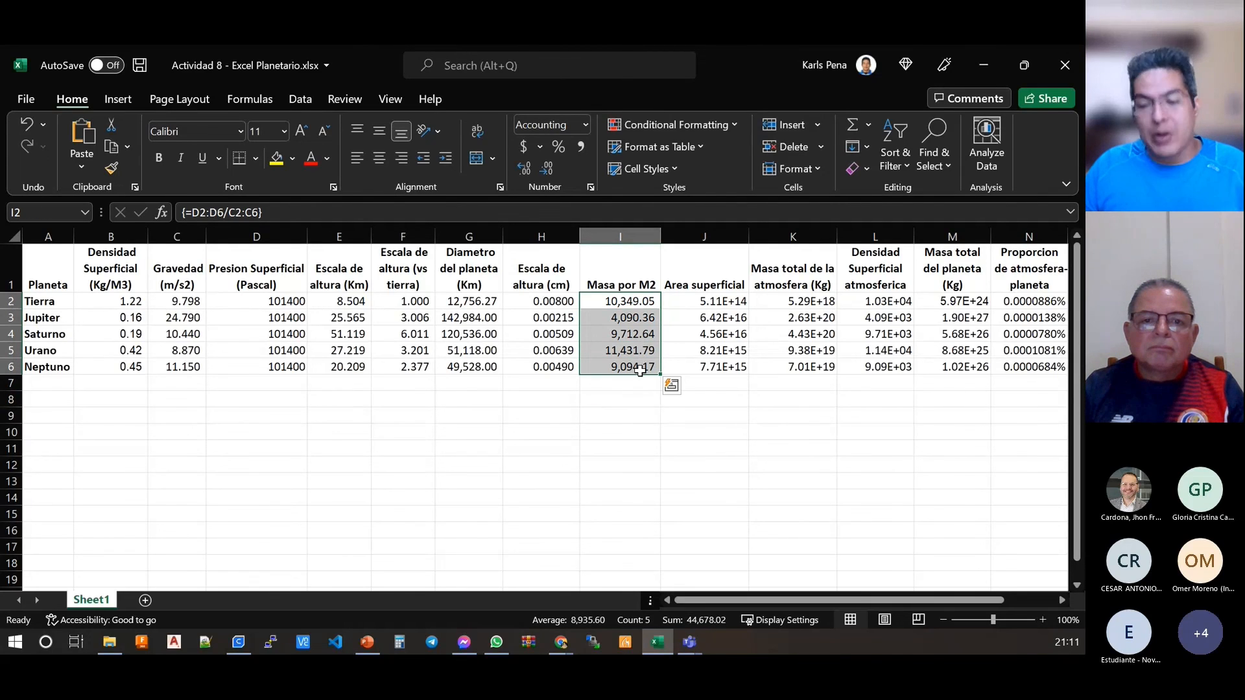
{"action": "key", "text": "Delete"}
Step: Enter the array formula =SUM(D2:D6/C2:C6) in I7 to total surface pressure divided by gravity for all planets
{"action": "left_click", "coordinate": [628, 385]}
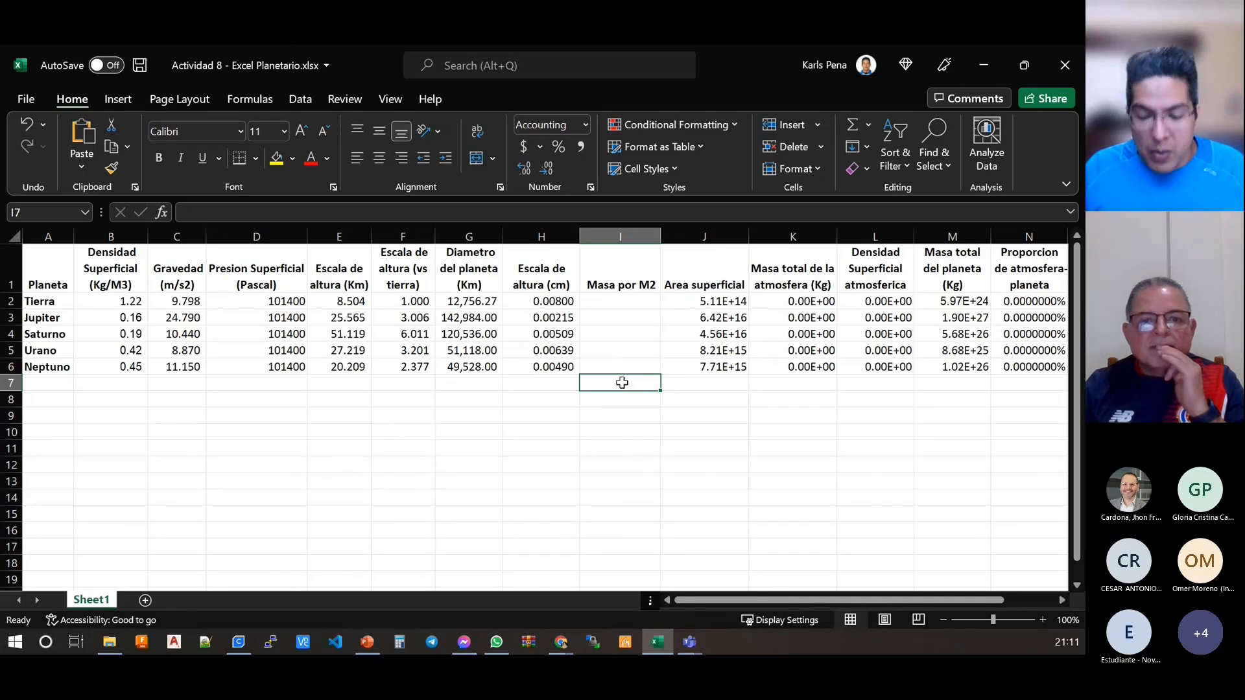
{"action": "type", "text": "="}
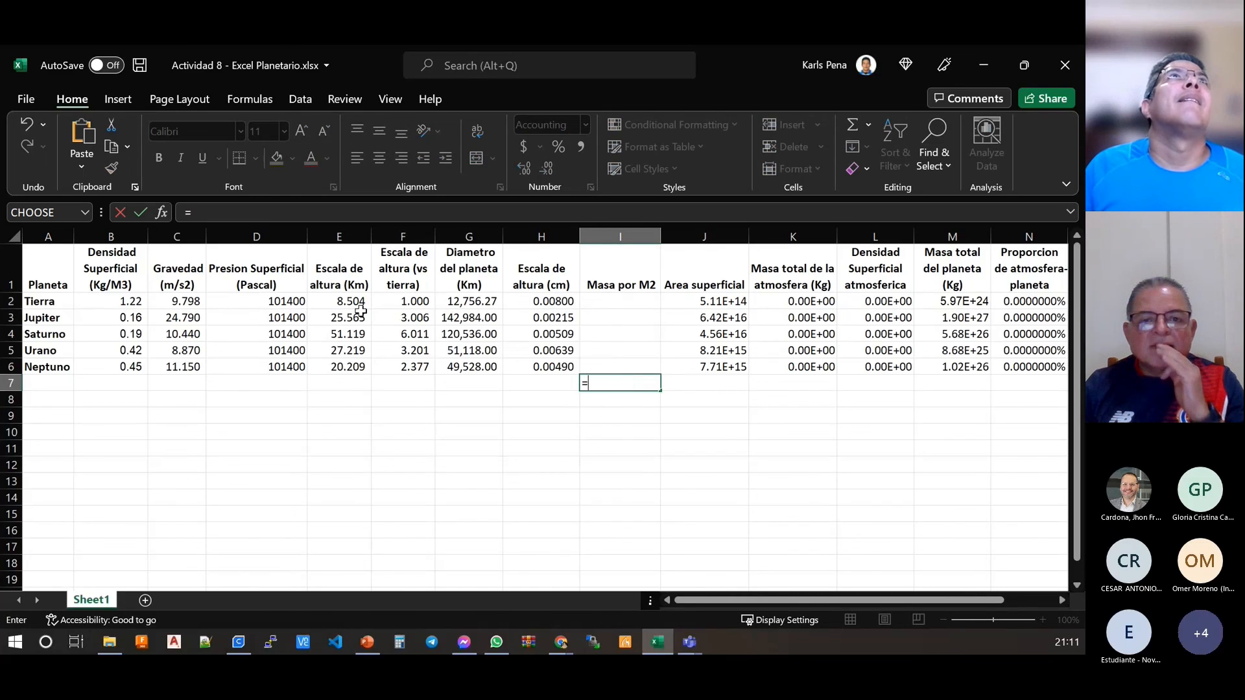
{"action": "left_click_drag", "start_coordinate": [281, 302], "coordinate": [280, 381]}
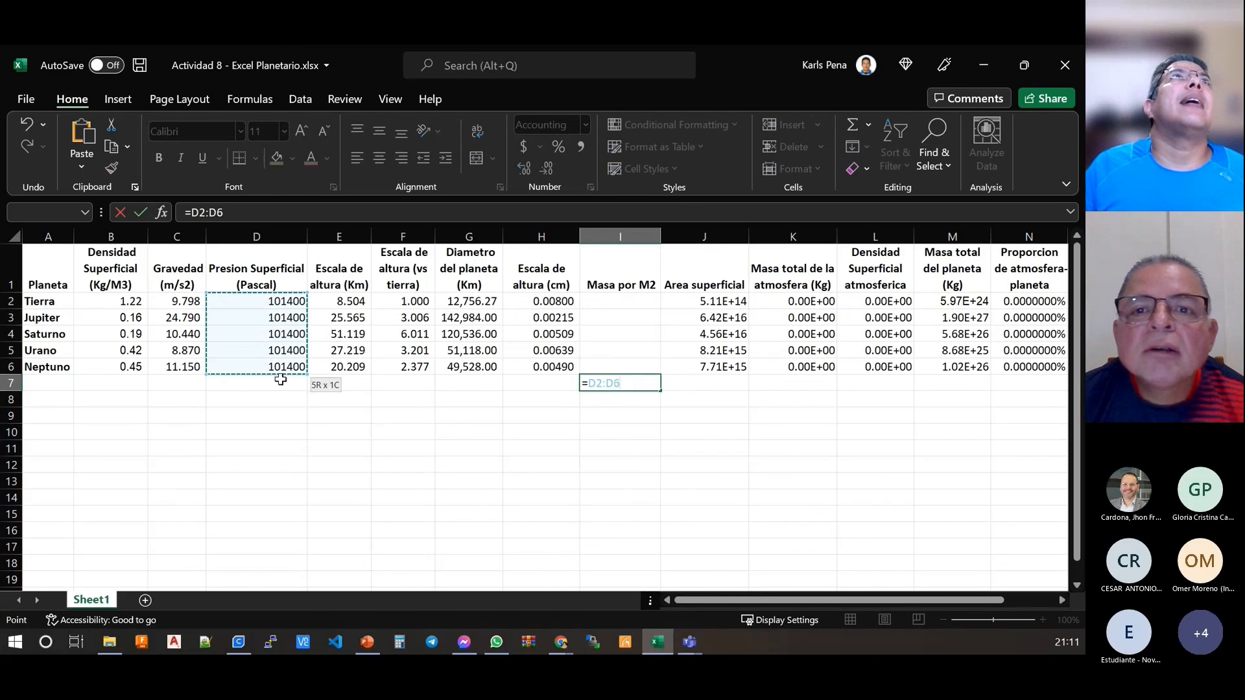
{"action": "type", "text": "/"}
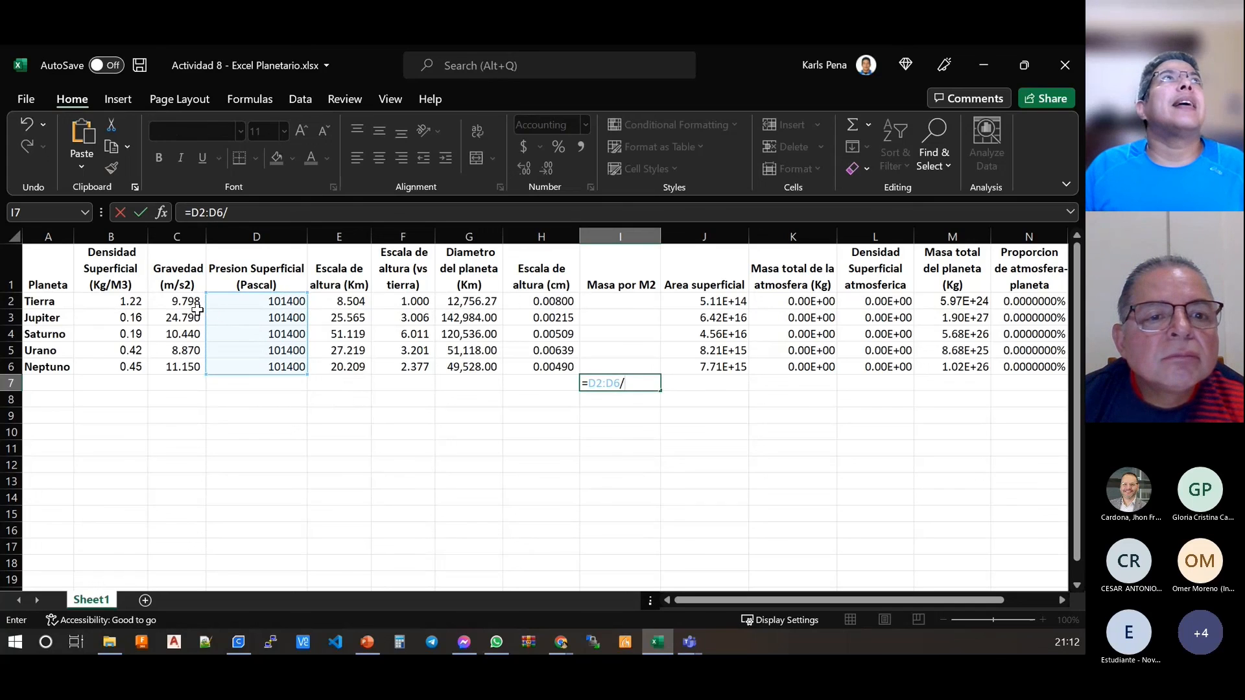
{"action": "left_click_drag", "start_coordinate": [196, 306], "coordinate": [195, 367]}
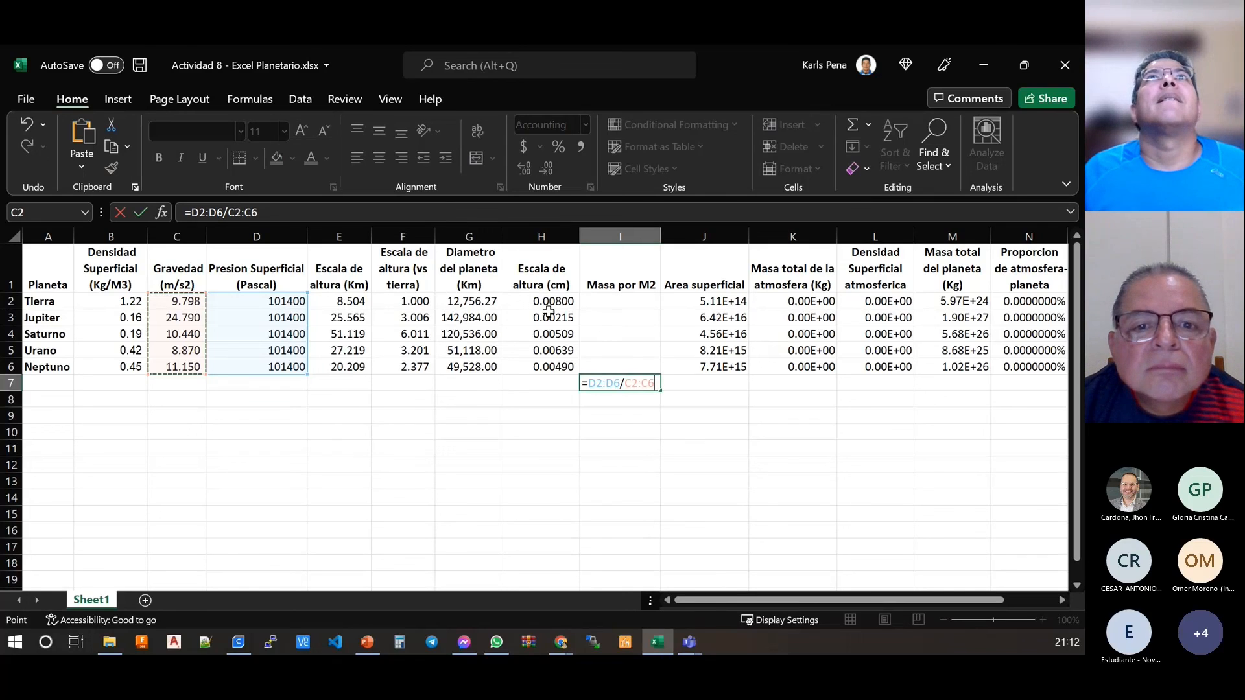
{"action": "left_click", "coordinate": [190, 212]}
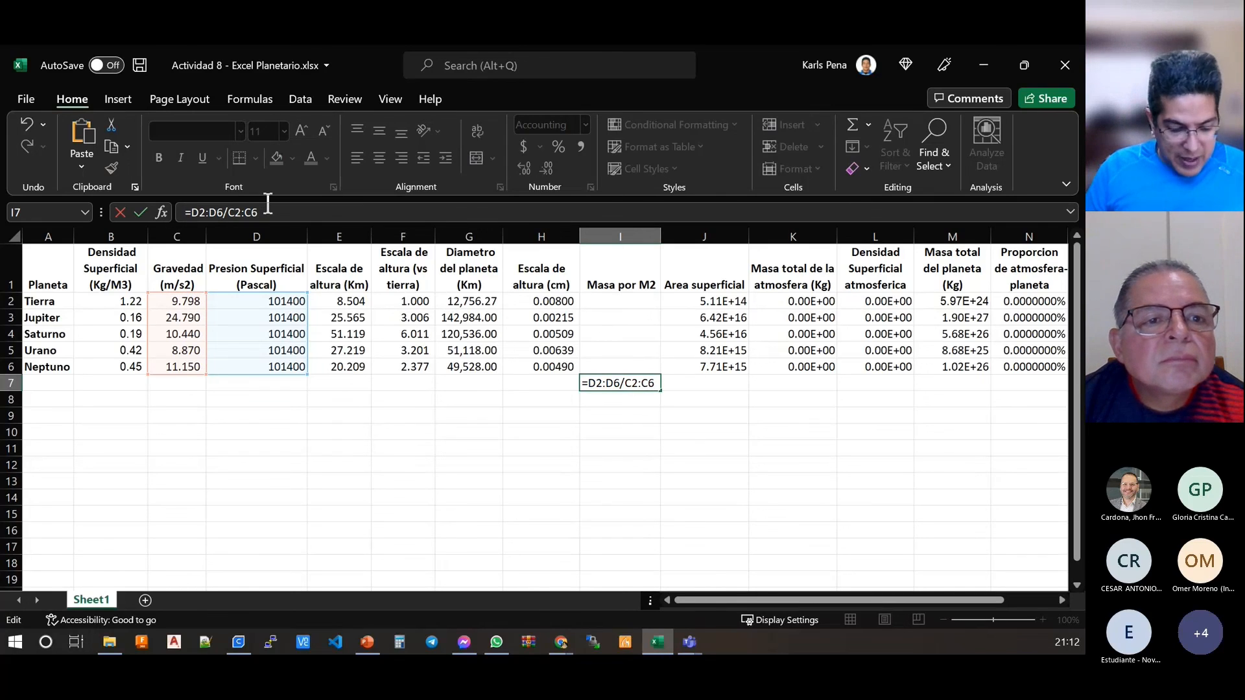
{"action": "type", "text": "SUM"}
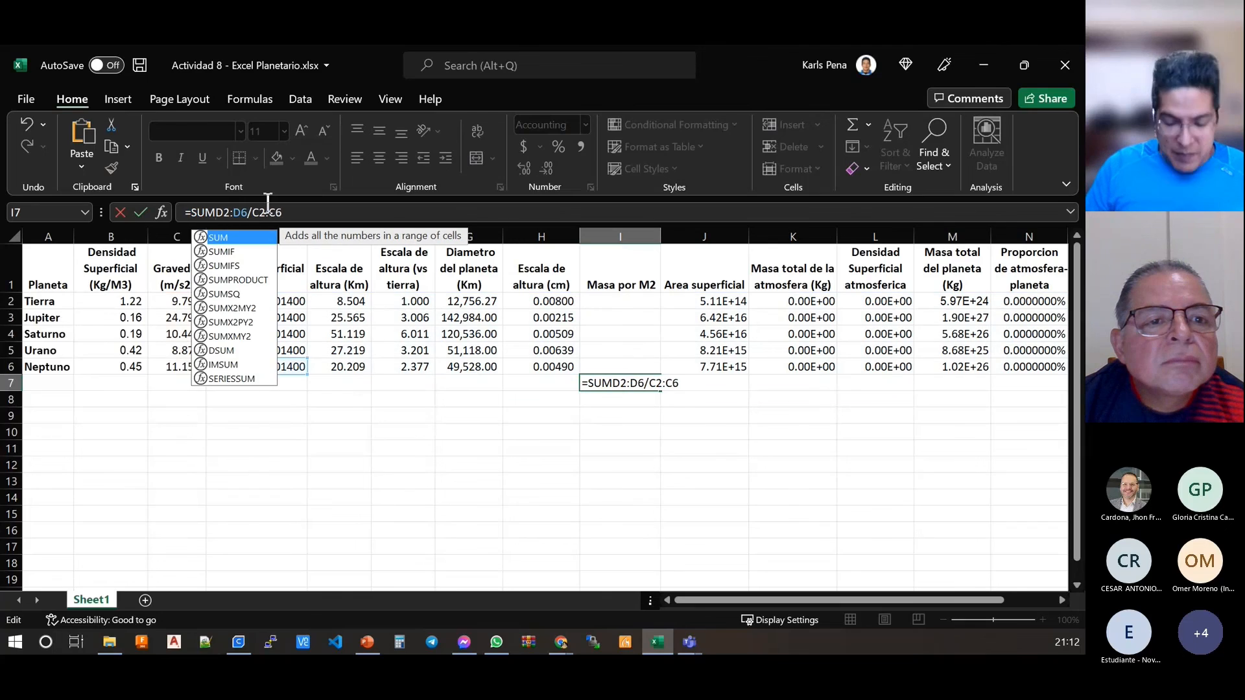
{"action": "type", "text": "("}
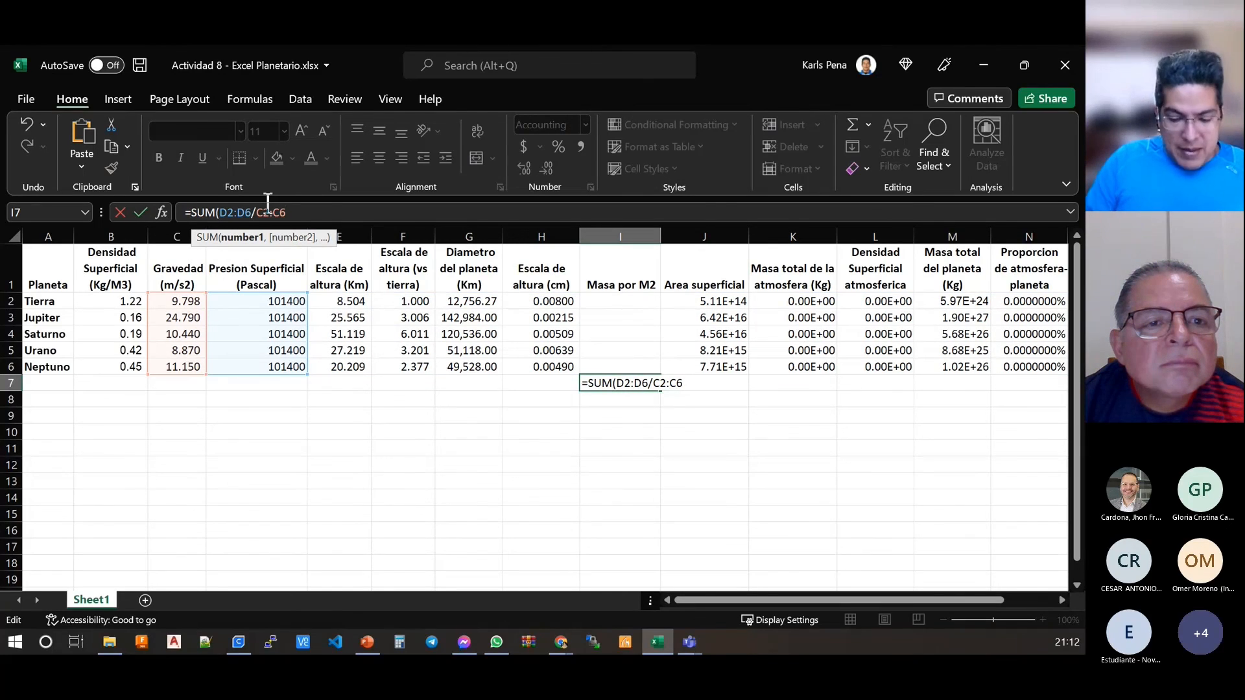
{"action": "type", "text": ")"}
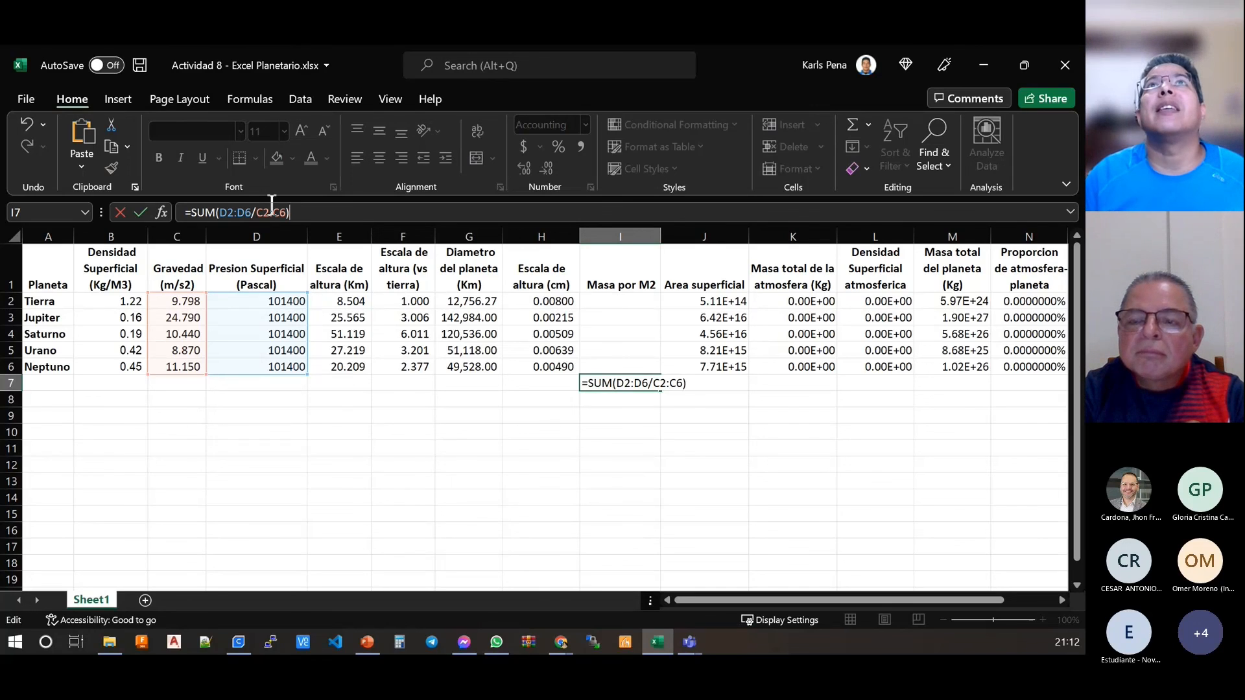
{"action": "key", "text": "ctrl+shift+Return"}
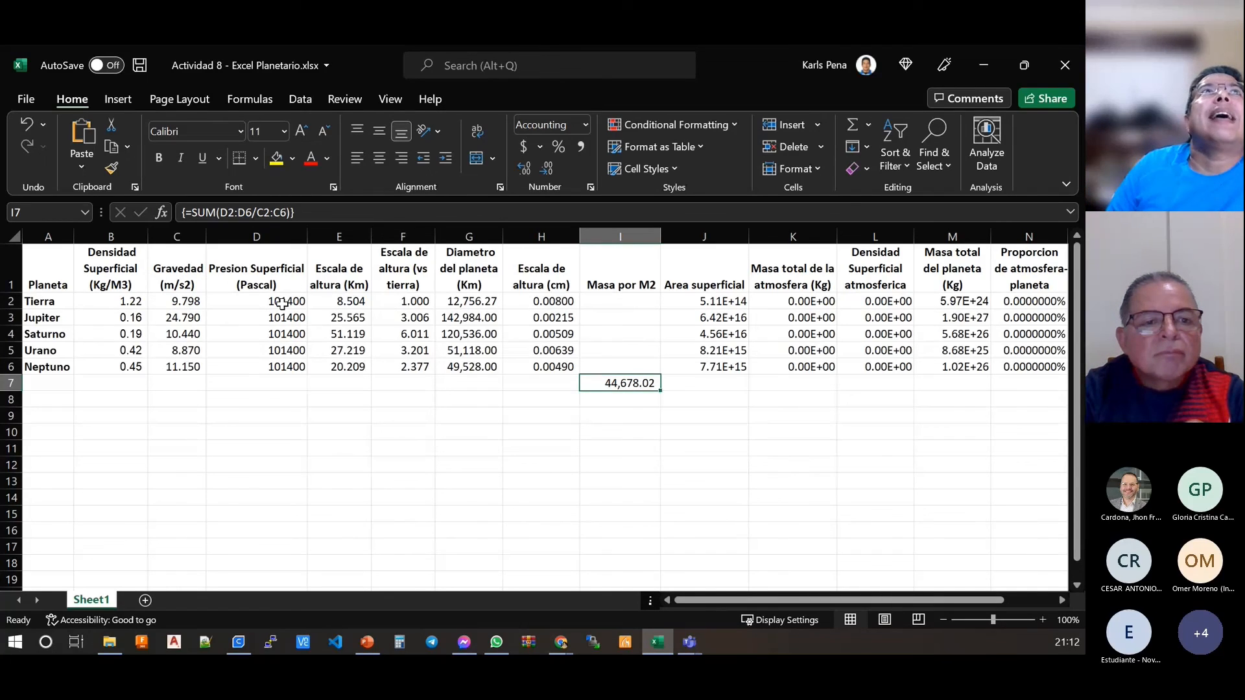
Step: Examine each planet's surface pressure and gravity pair in rows 2 to 6, the summed array formula in I7, and the range I2:I6
{"action": "left_click", "coordinate": [283, 304]}
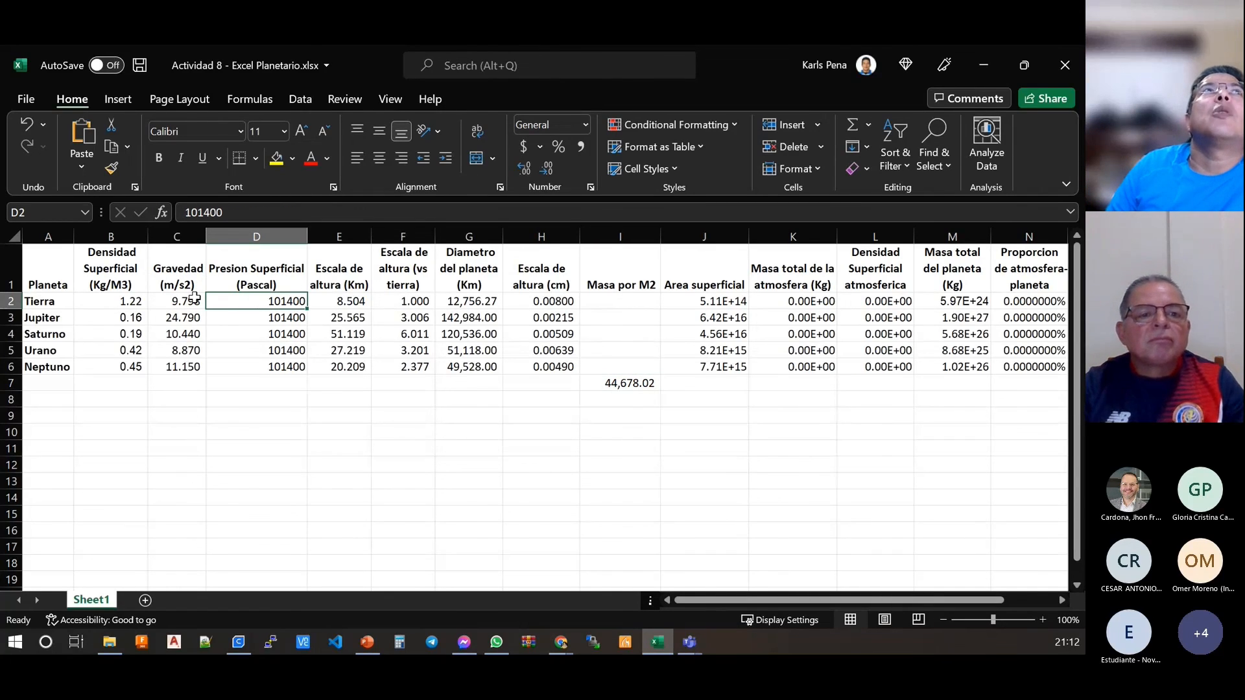
{"action": "left_click", "coordinate": [195, 299]}
{"action": "left_click", "coordinate": [260, 315]}
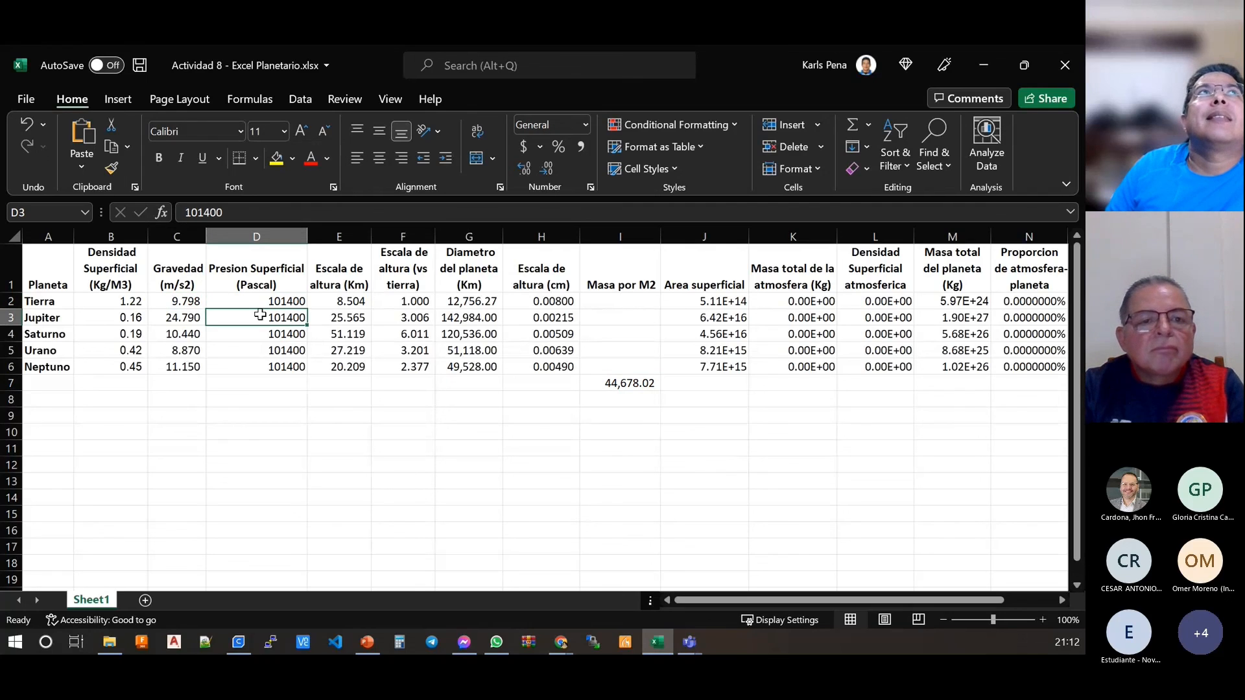
{"action": "left_click", "coordinate": [195, 314]}
{"action": "left_click", "coordinate": [239, 331]}
{"action": "left_click", "coordinate": [195, 334]}
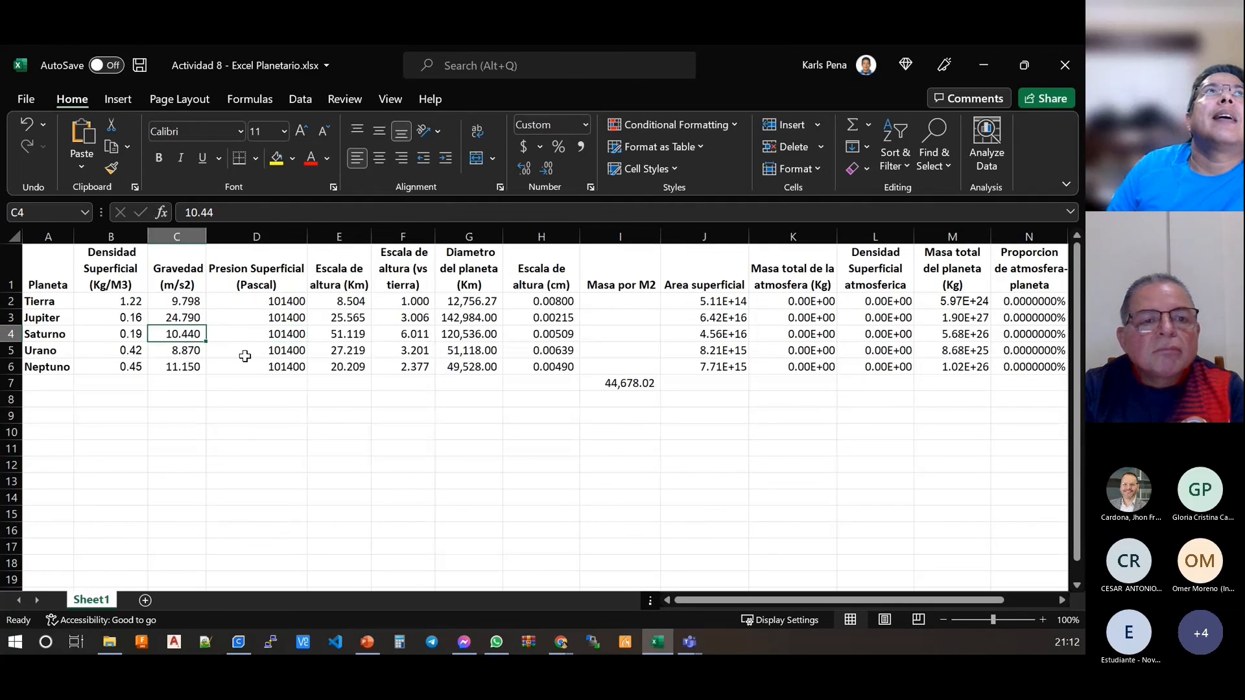
{"action": "left_click", "coordinate": [244, 356]}
{"action": "left_click", "coordinate": [187, 350]}
{"action": "left_click", "coordinate": [255, 364]}
{"action": "left_click", "coordinate": [193, 365]}
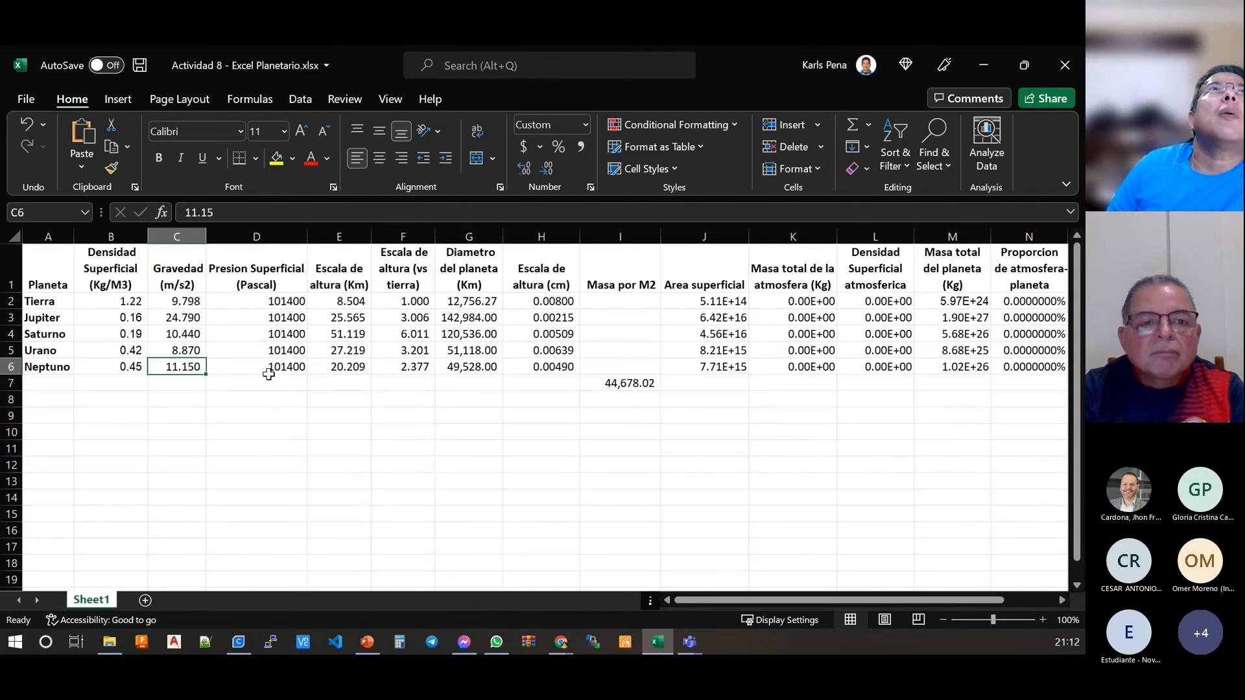
{"action": "left_click", "coordinate": [639, 382]}
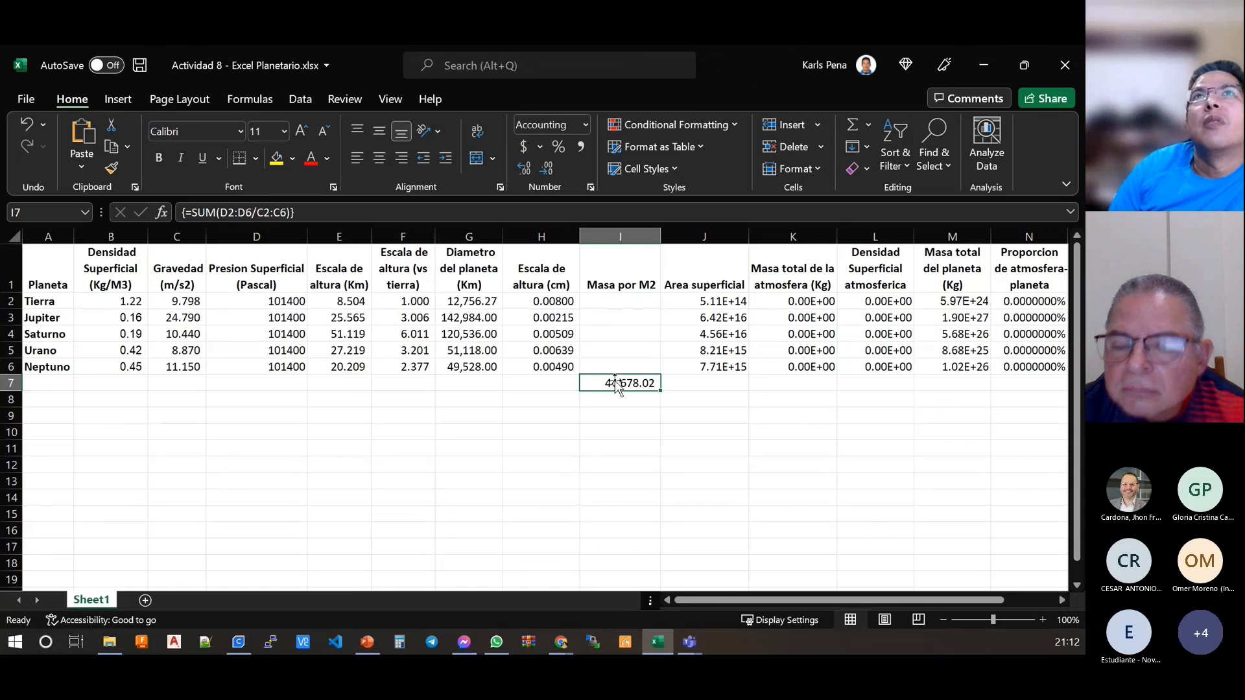
{"action": "left_click_drag", "start_coordinate": [640, 299], "coordinate": [637, 367]}
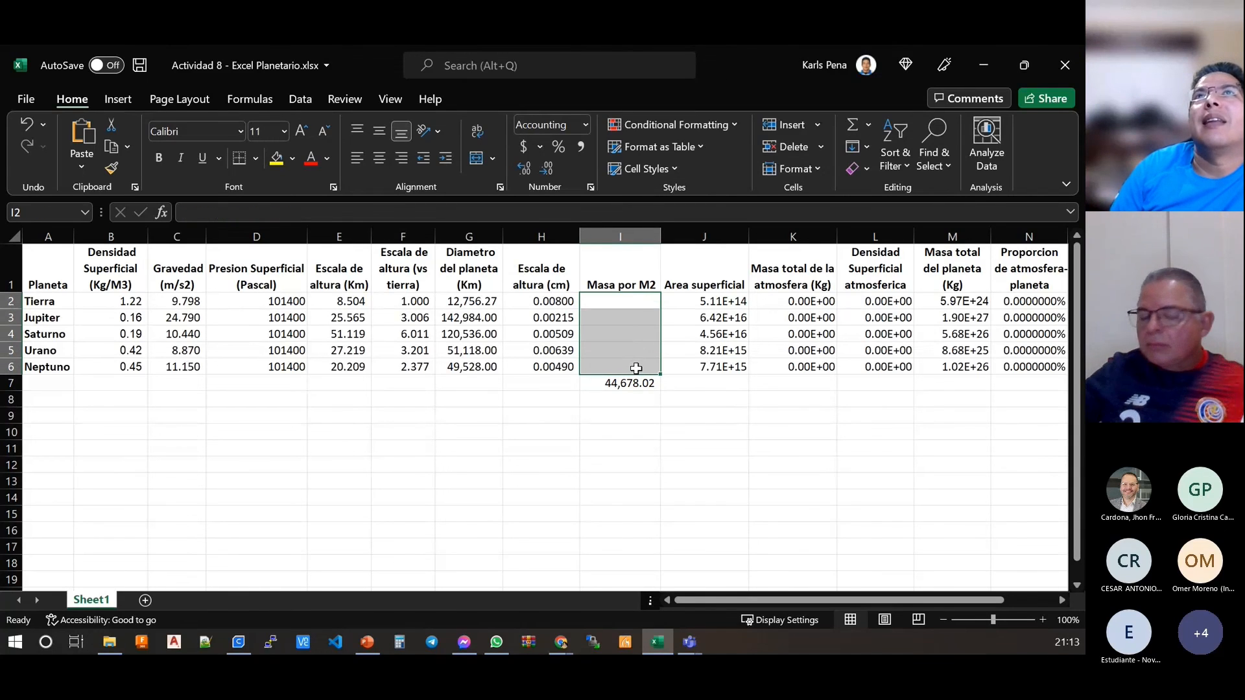